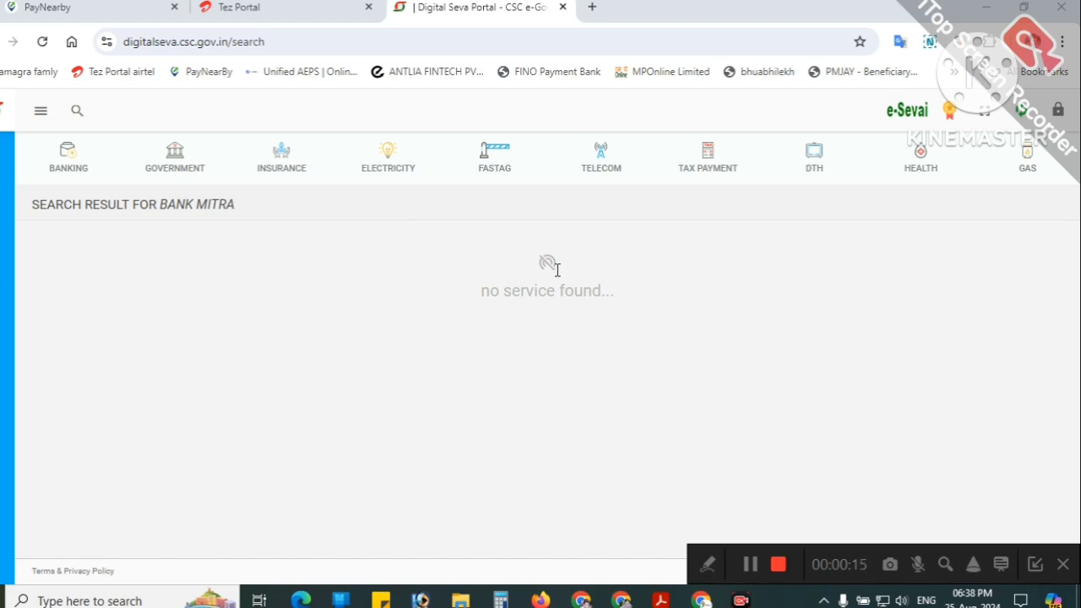
Step: Start a new service search, then open and close the portal's navigation menu
left_click(54, 119)
left_click(41, 116)
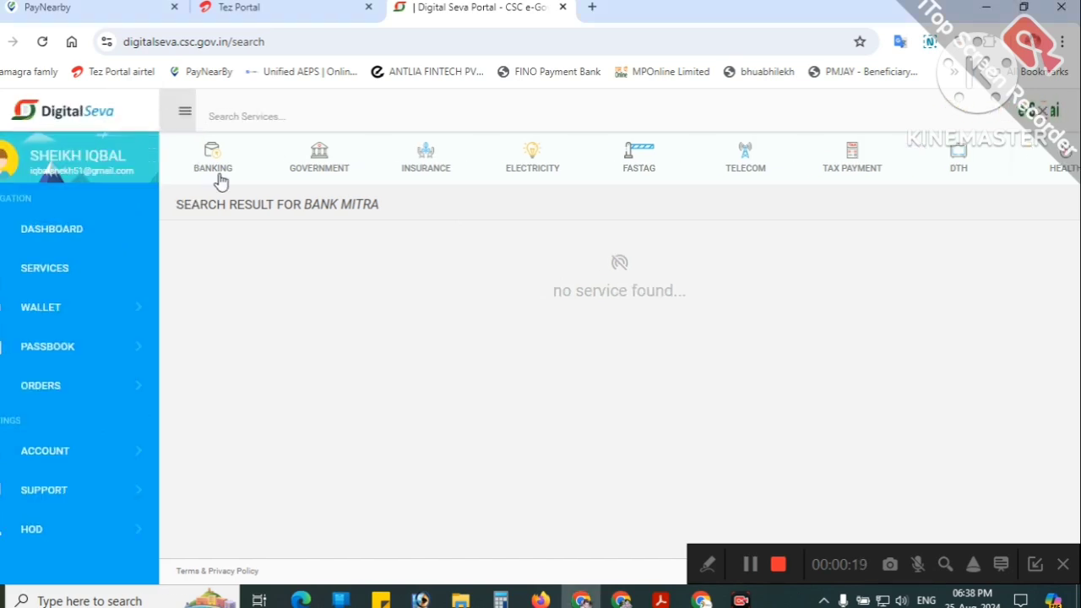
left_click(183, 114)
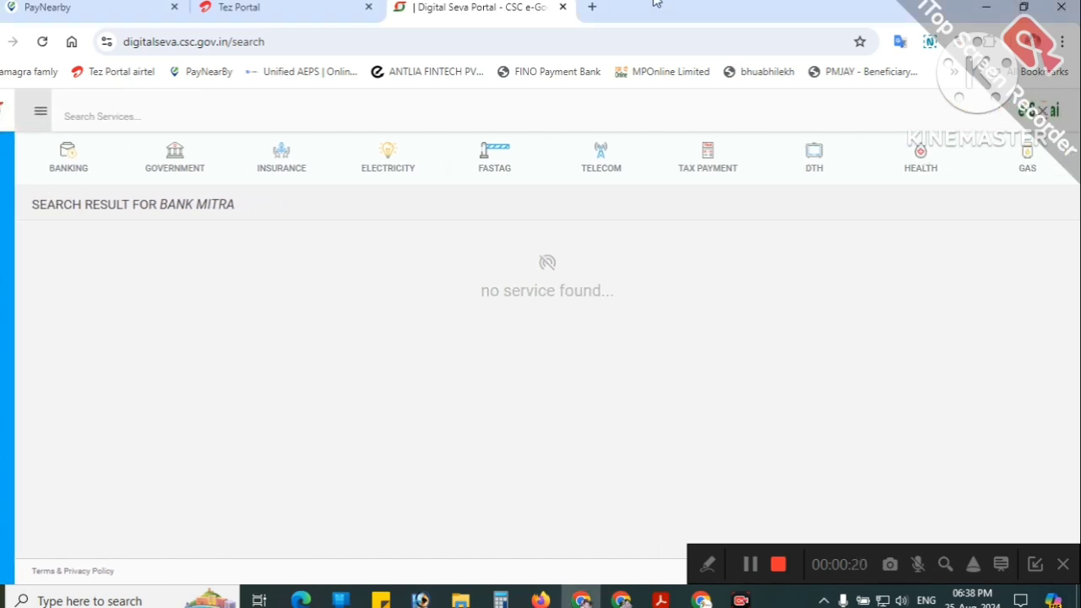
Step: Search Google for 'bank mitra csc' in a new tab to find cscbankmitra.in
left_click(593, 7)
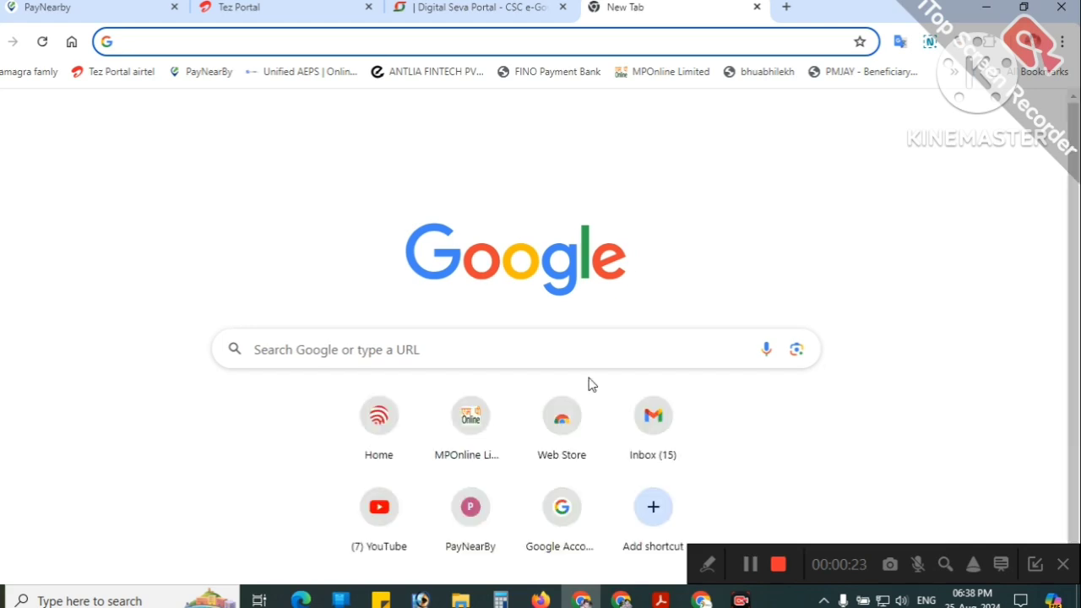
left_click(454, 343)
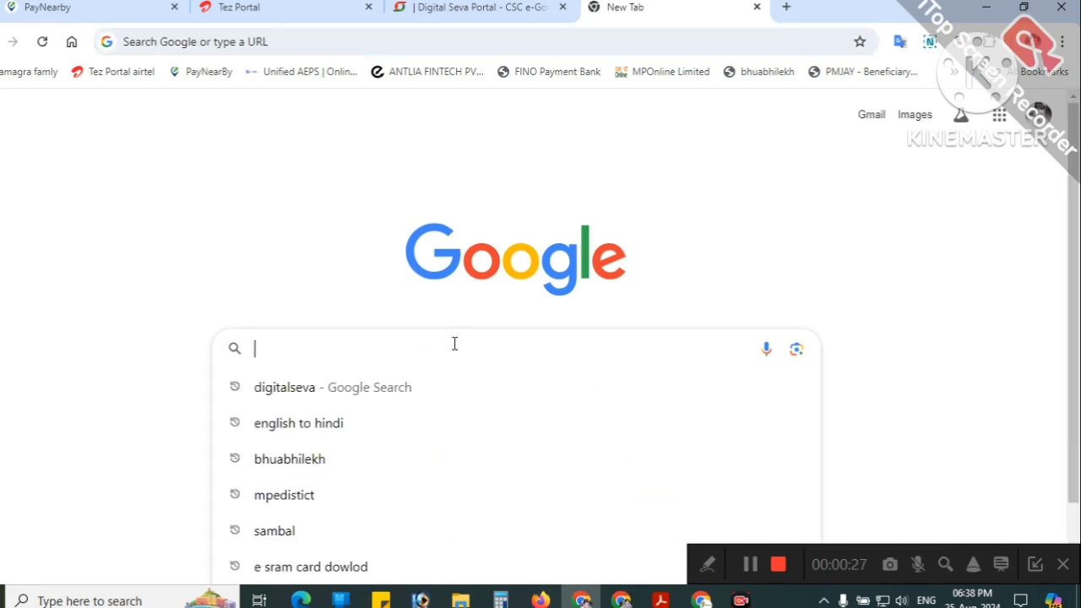
type("bank")
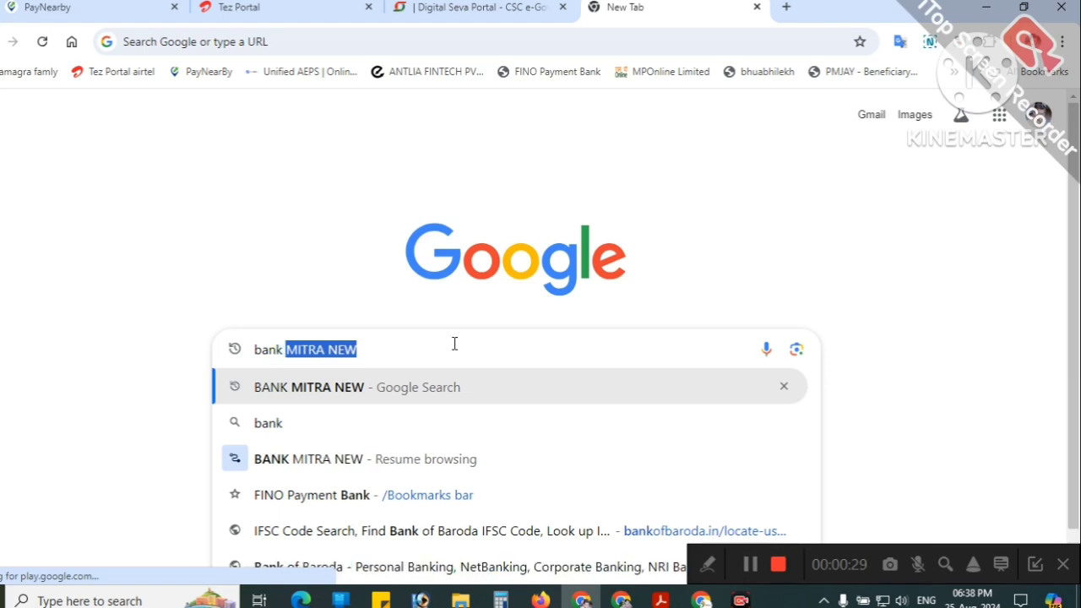
type(" mitra")
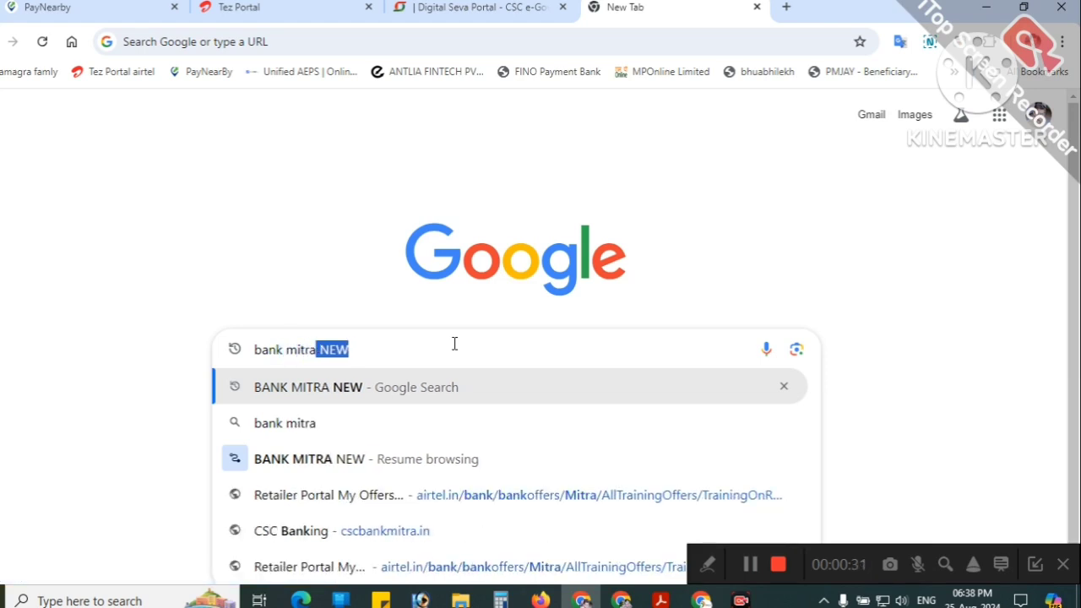
type(" csc")
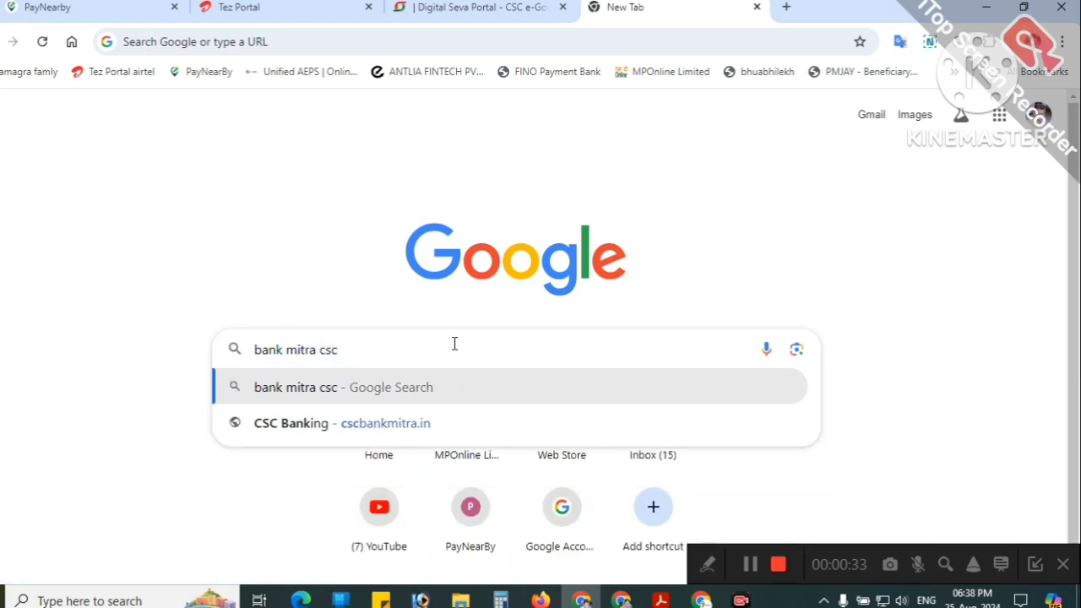
left_click(455, 386)
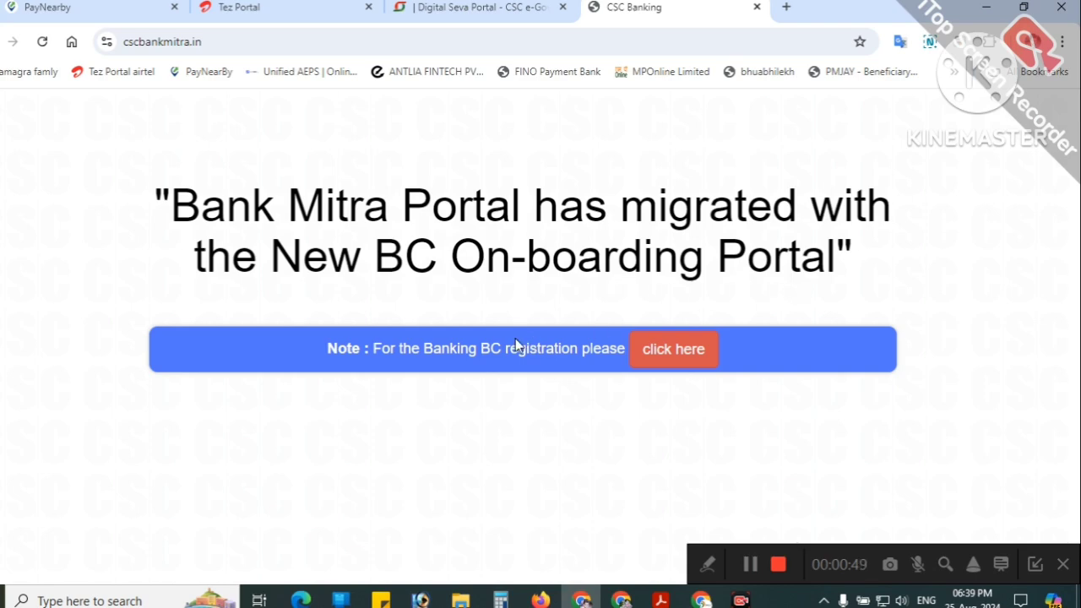
Step: Go to the new BC On-boarding Portal and choose Apply to reach bank and branch selection
left_click(667, 359)
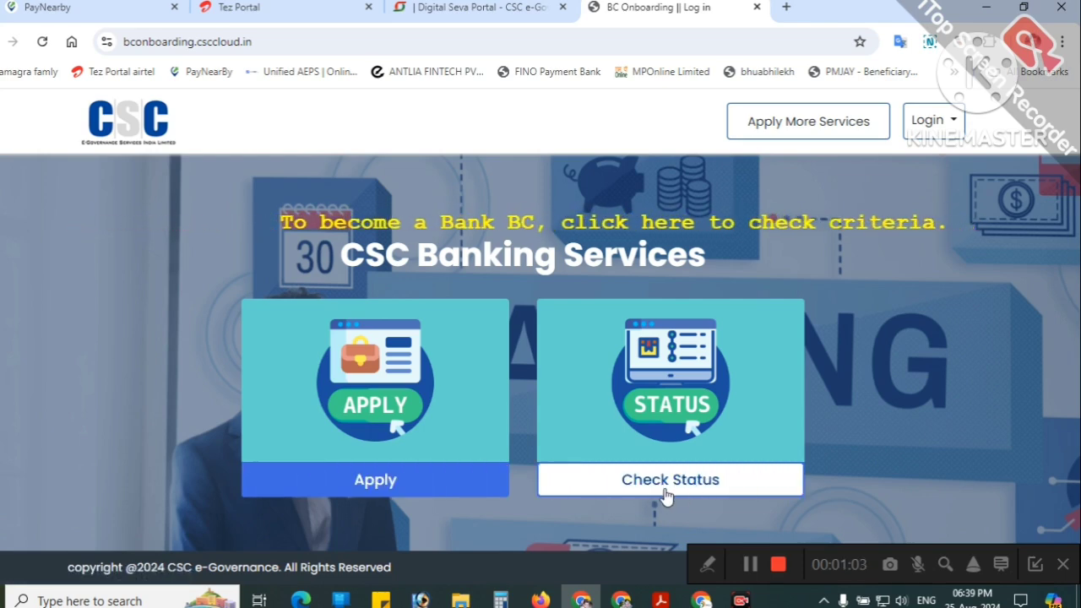
left_click(376, 480)
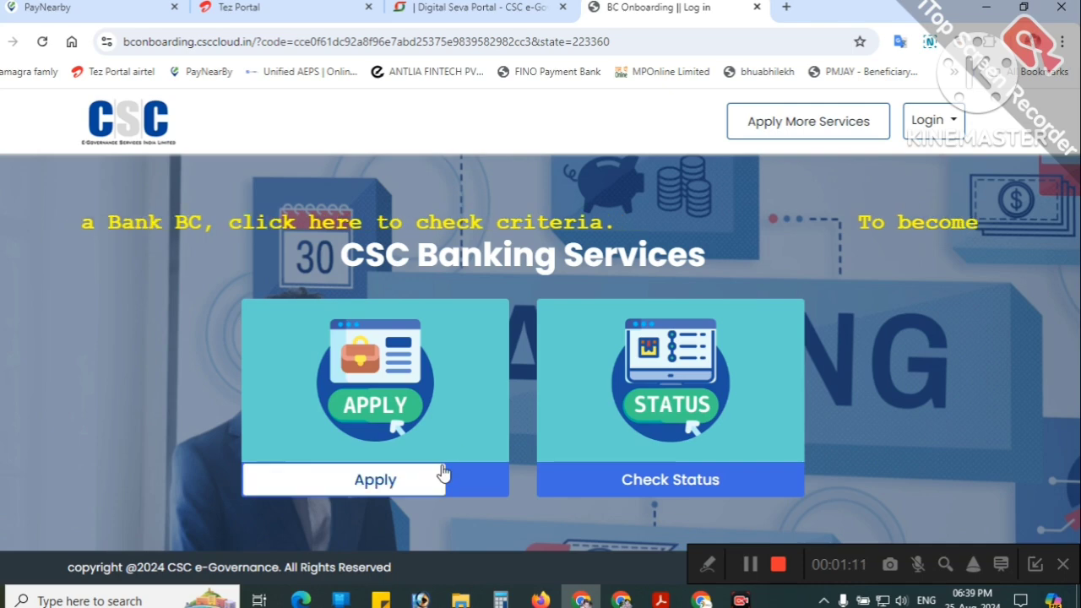
left_click(399, 487)
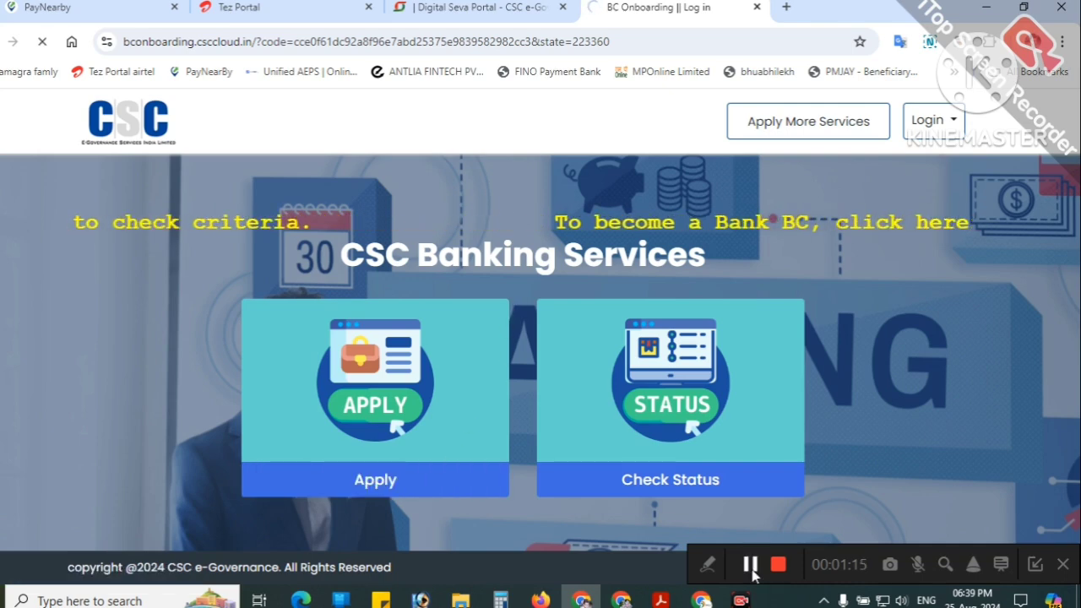
Step: Check the Bank Name list without choosing, then browse the 12 Chhatarpur branches listed
scroll(256, 415, "down", 2)
scroll(248, 381, "up", 2)
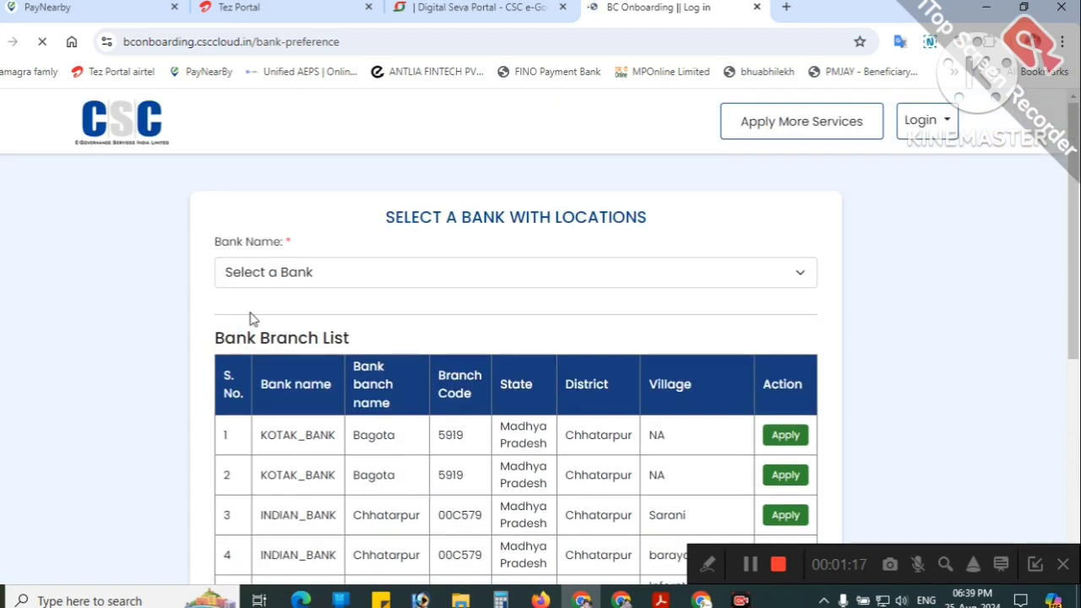
scroll(262, 270, "down", 1)
left_click(285, 188)
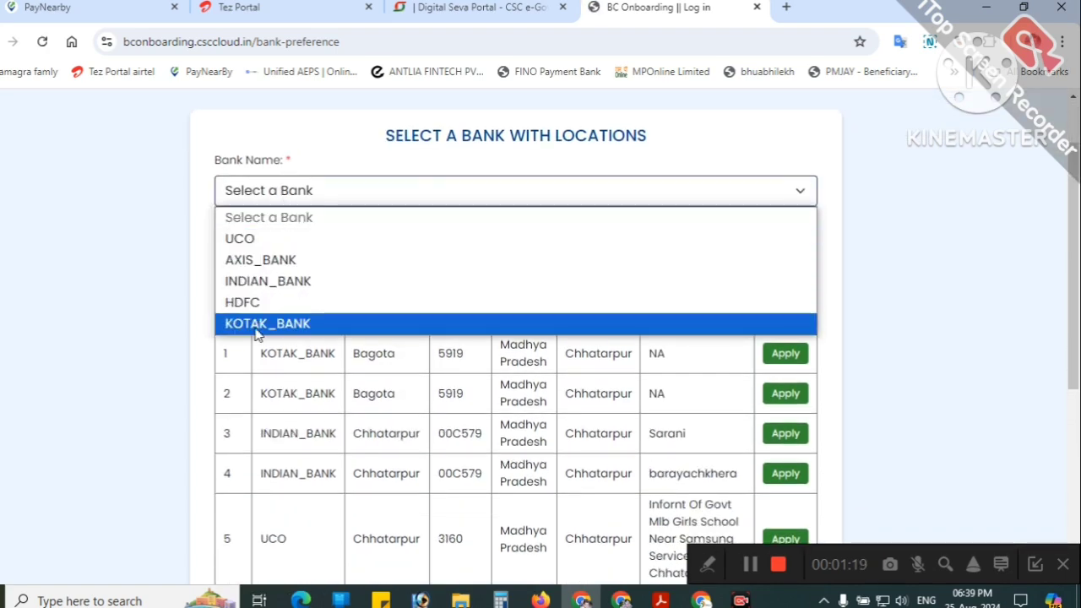
left_click(157, 319)
scroll(368, 300, "down", 3)
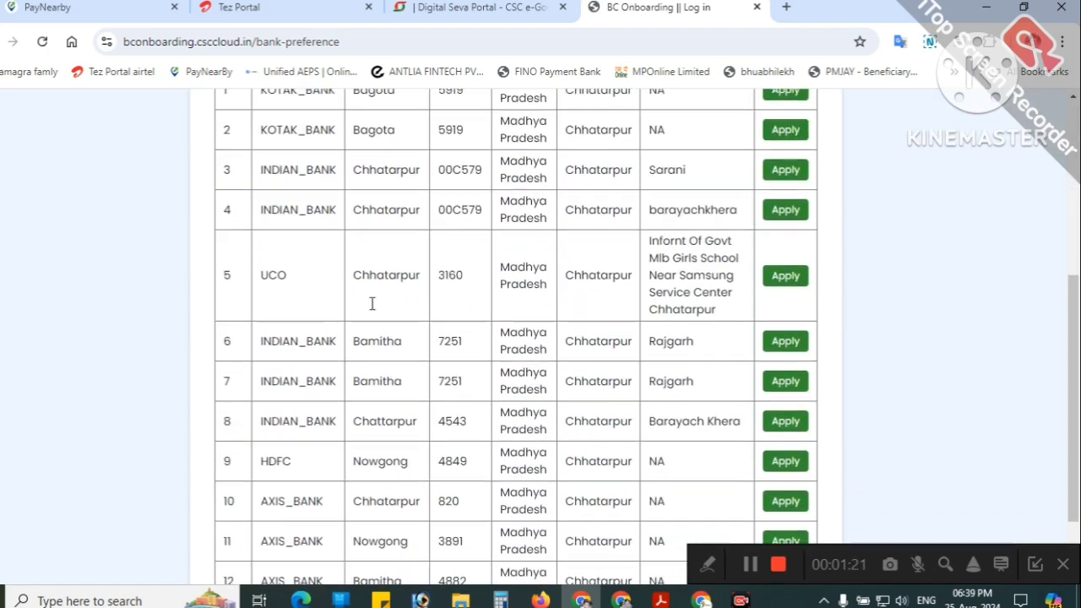
scroll(379, 346, "down", 1)
scroll(337, 472, "up", 1)
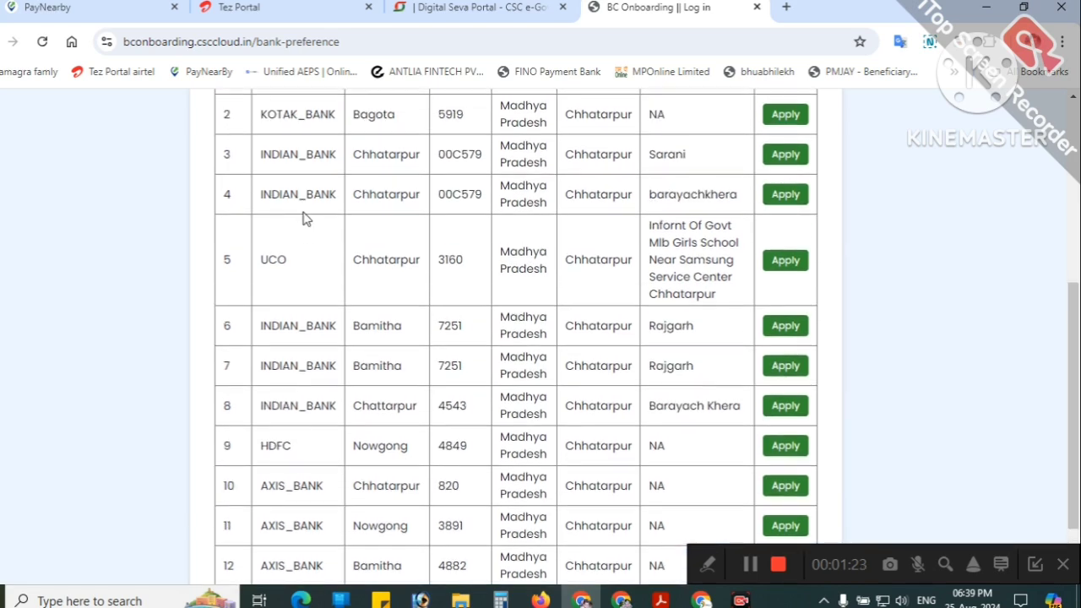
scroll(306, 219, "up", 2)
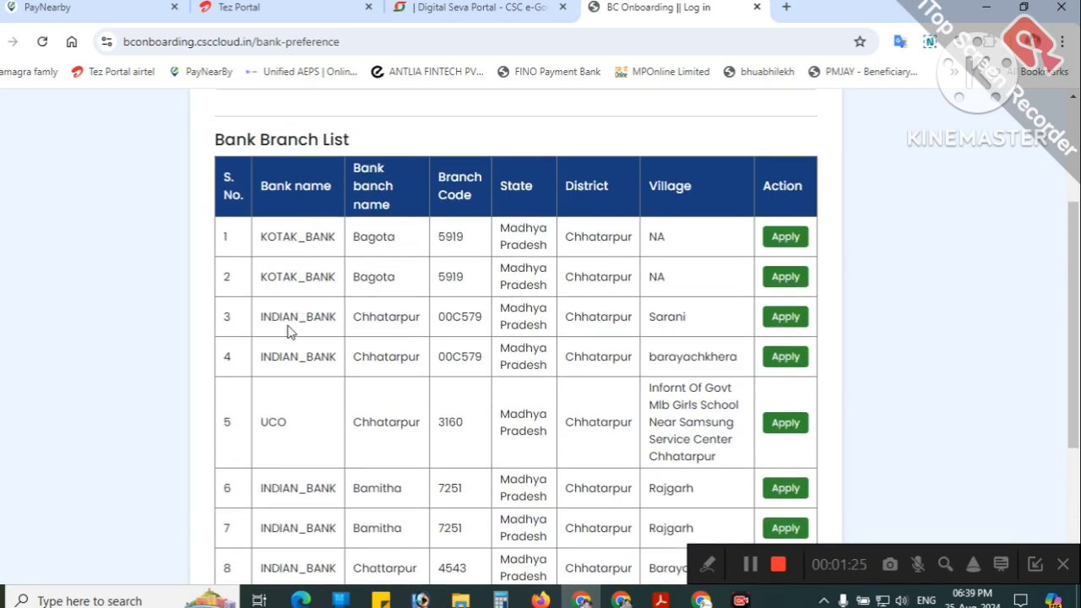
scroll(289, 377, "down", 3)
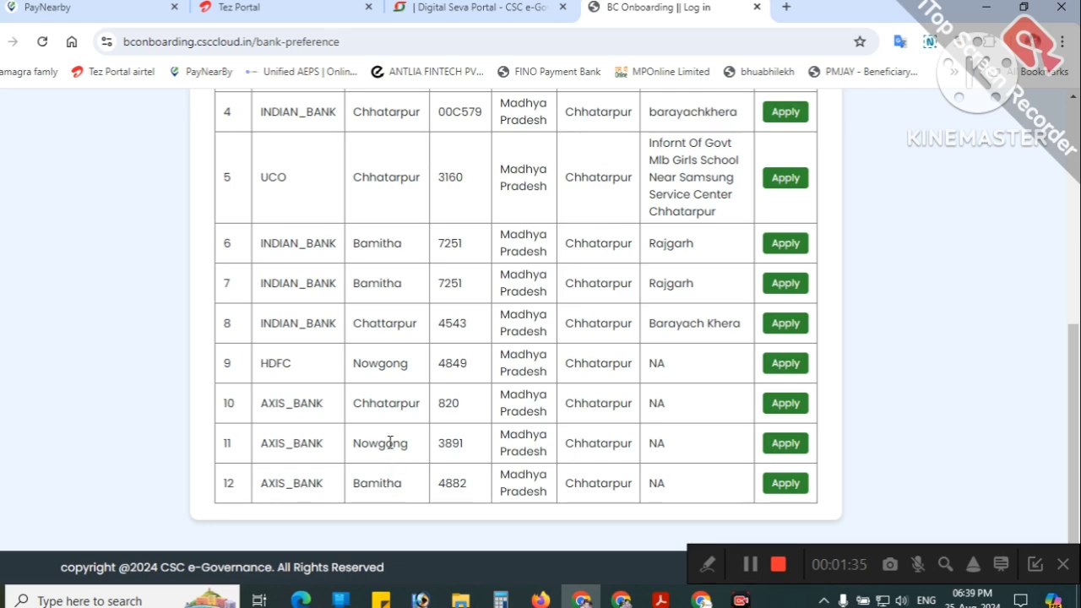
scroll(391, 434, "up", 3)
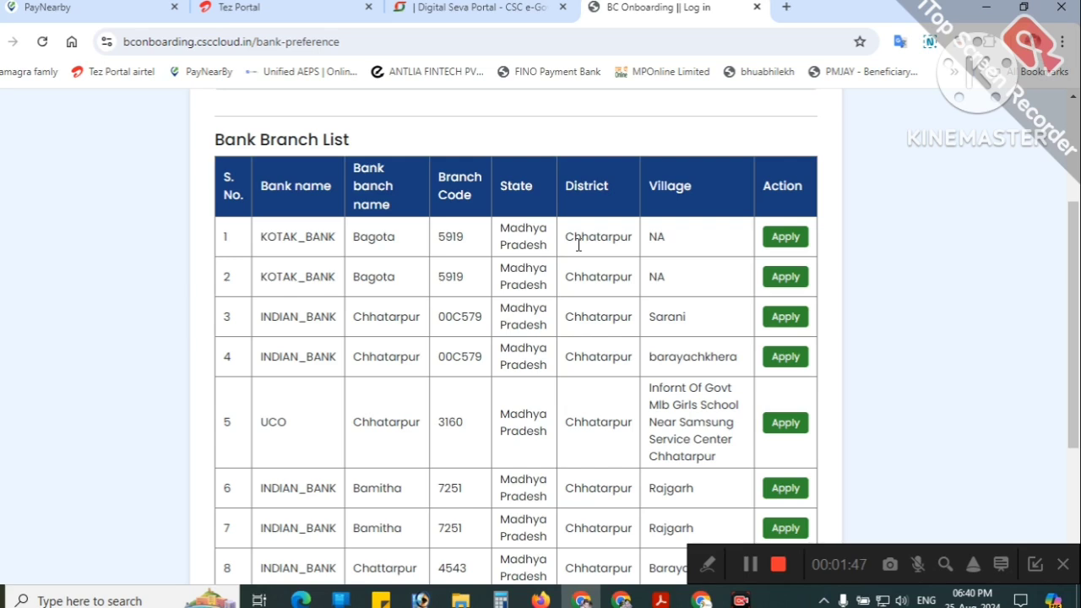
Step: Apply for the KOTAK_BANK Bagota branch (code 5919) and set the marital status
left_click(785, 238)
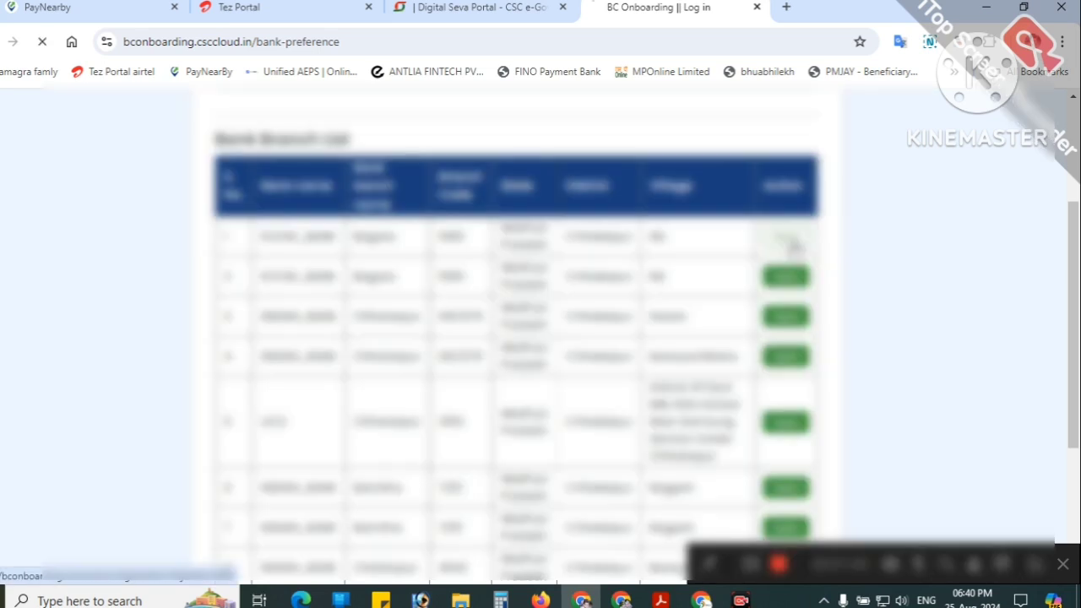
scroll(397, 266, "down", 2)
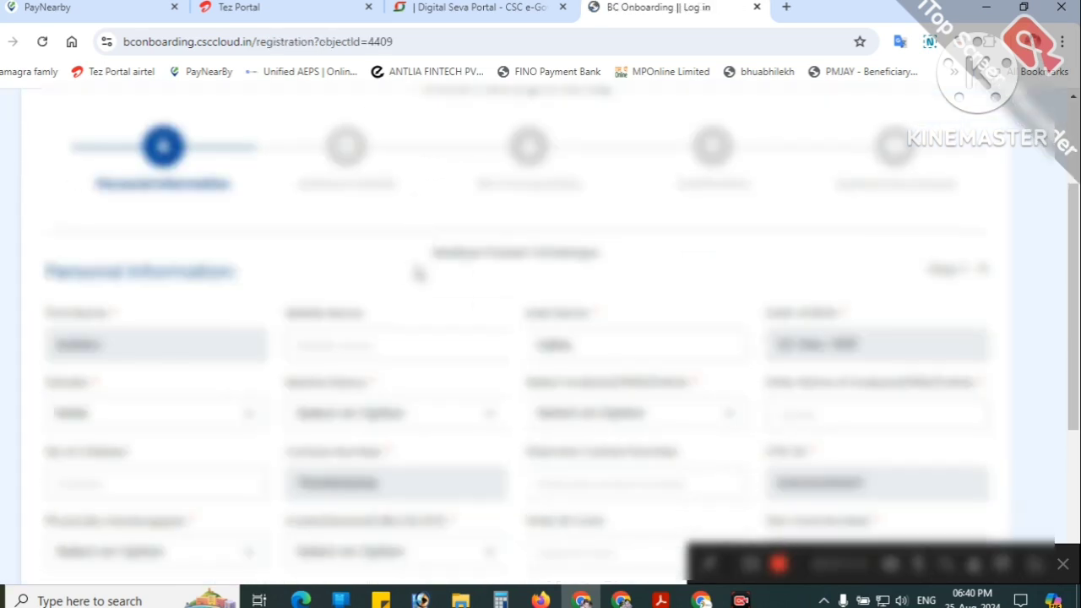
scroll(380, 257, "up", 1)
scroll(380, 257, "down", 2)
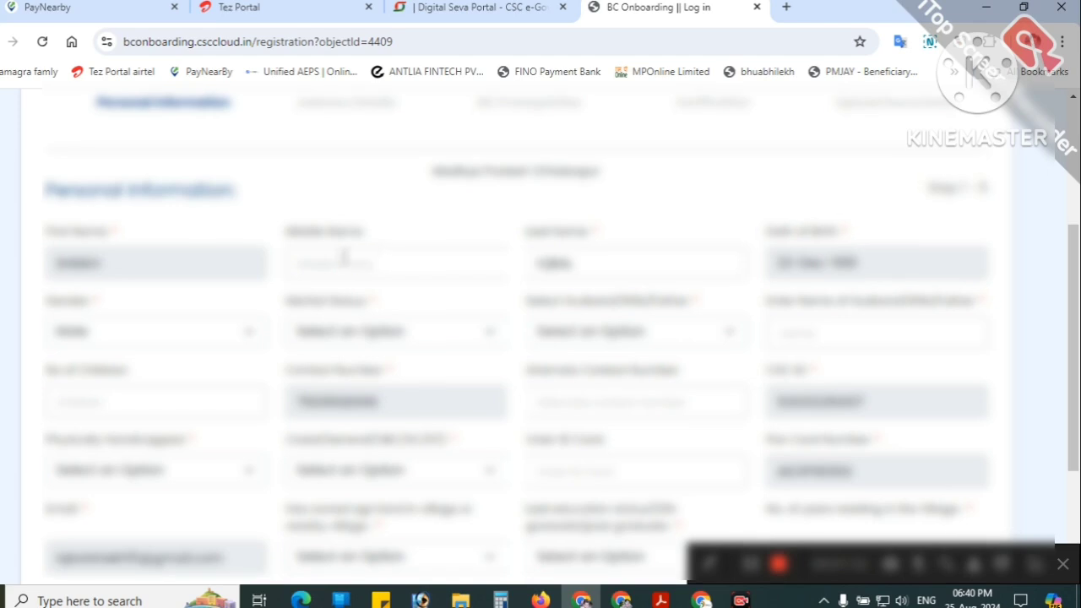
scroll(338, 256, "up", 1)
scroll(328, 256, "down", 2)
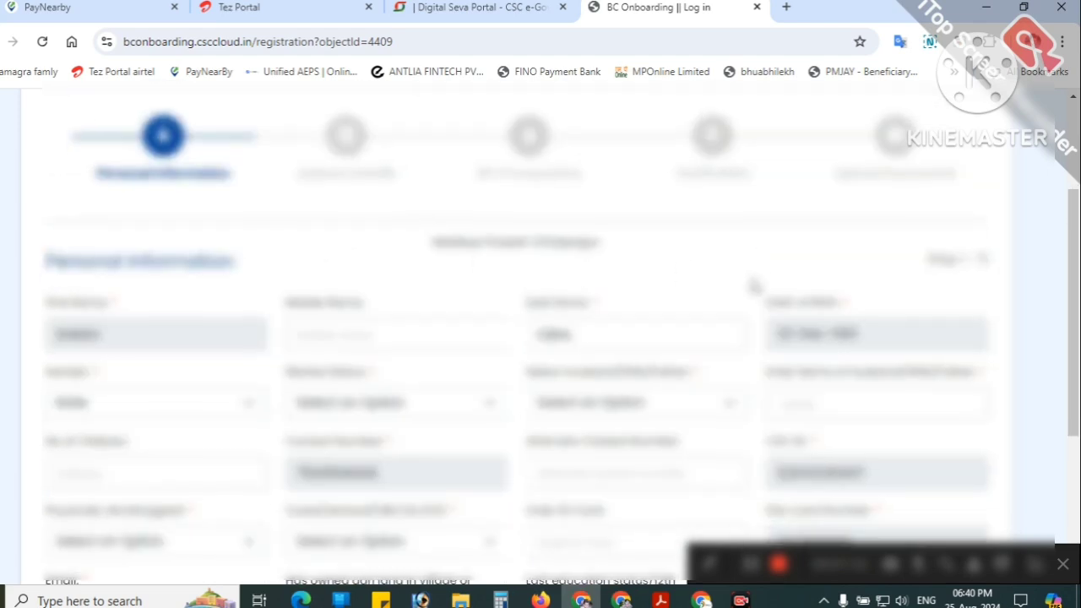
left_click(365, 256)
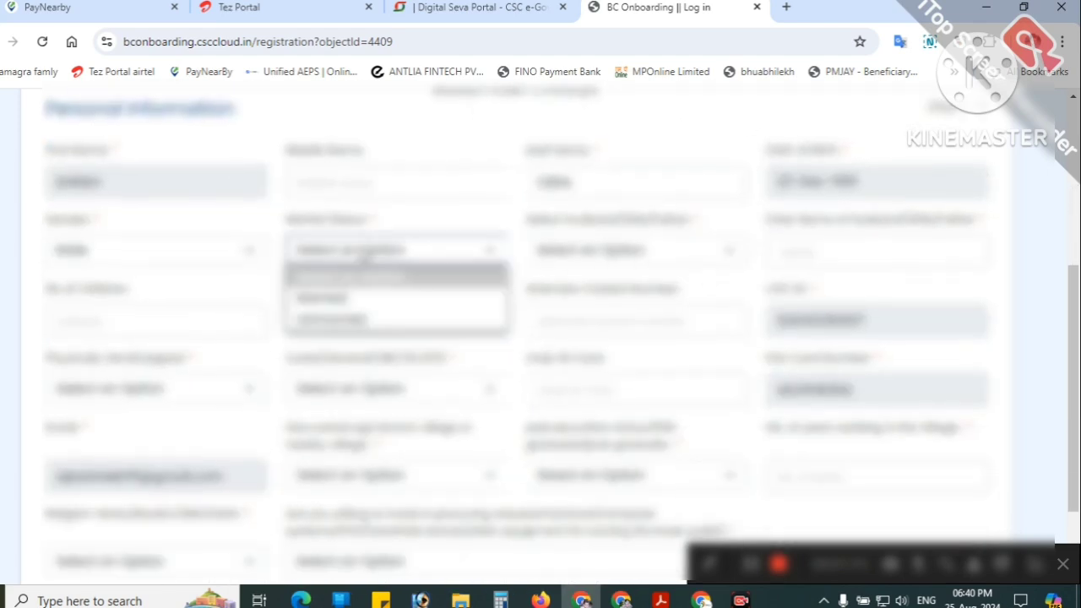
left_click(337, 300)
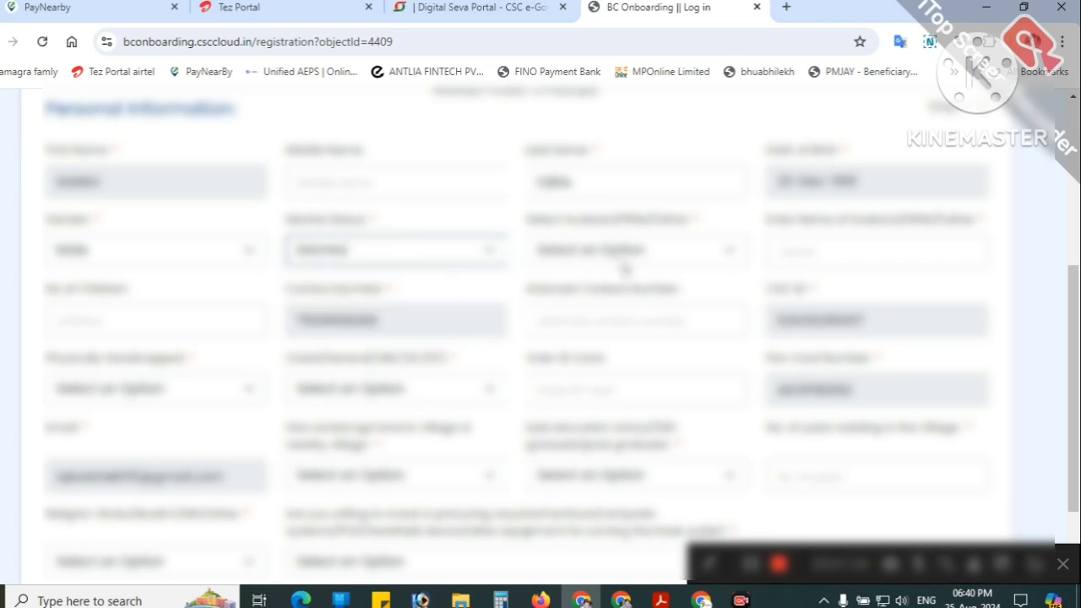
Step: Choose the husband/wife/father relation type and enter the relative's name
left_click(625, 252)
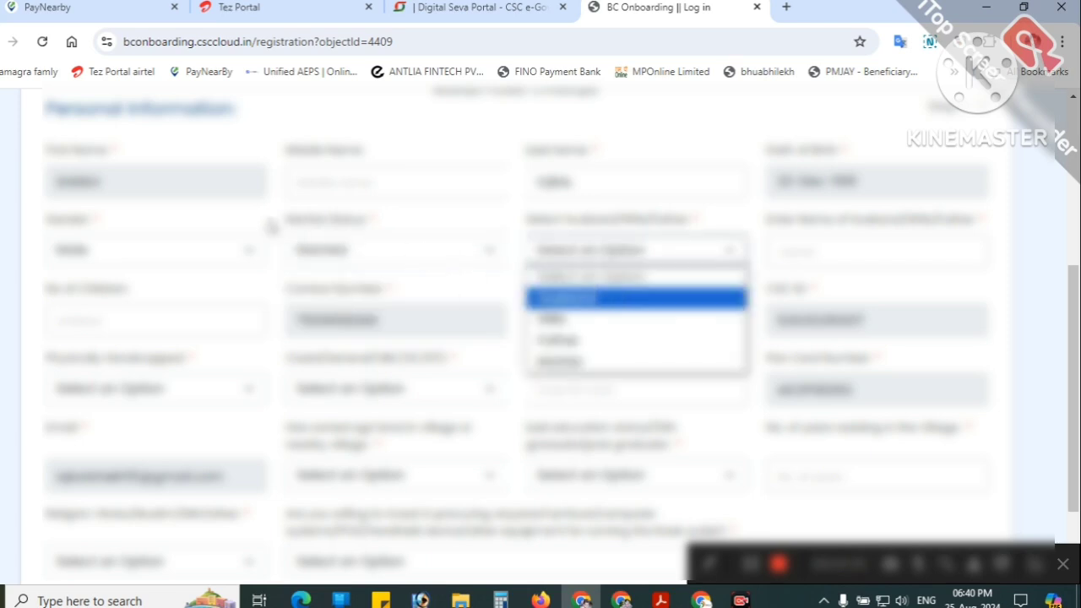
left_click_drag(288, 223, 393, 234)
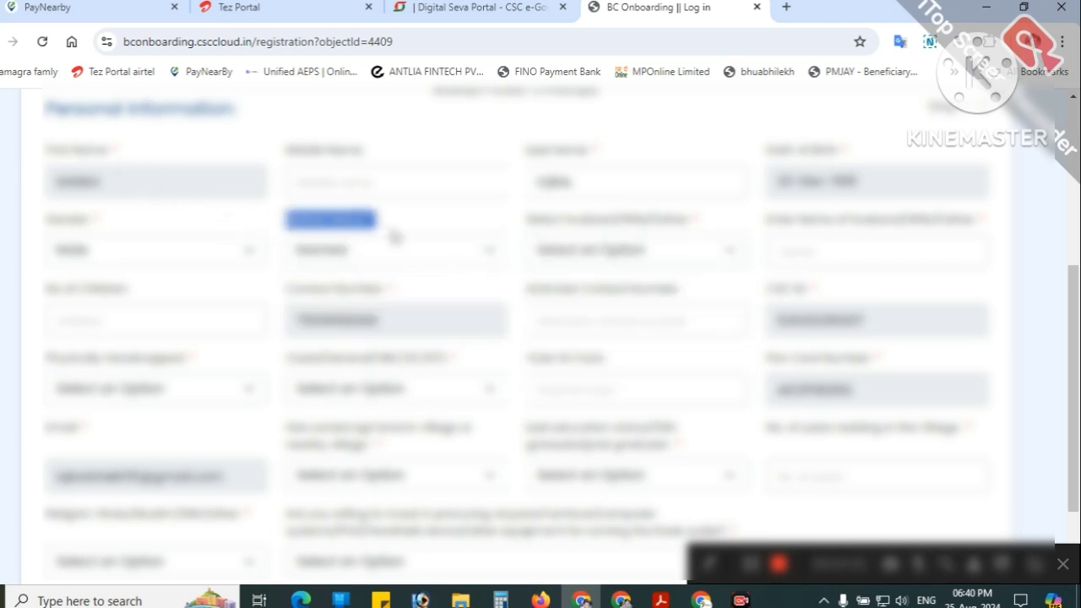
left_click(691, 256)
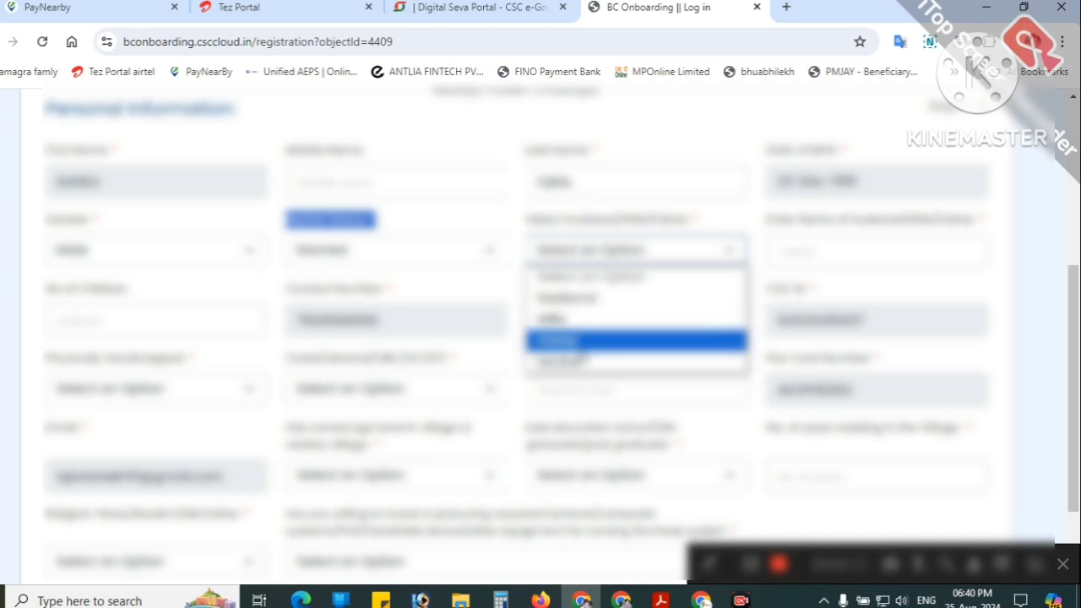
left_click(582, 339)
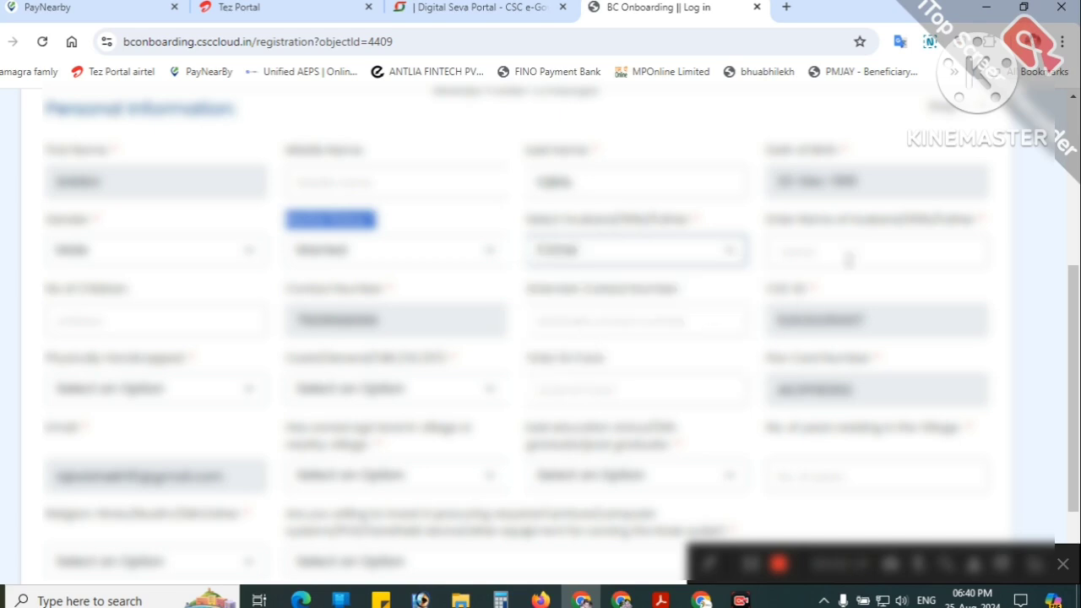
left_click(848, 253)
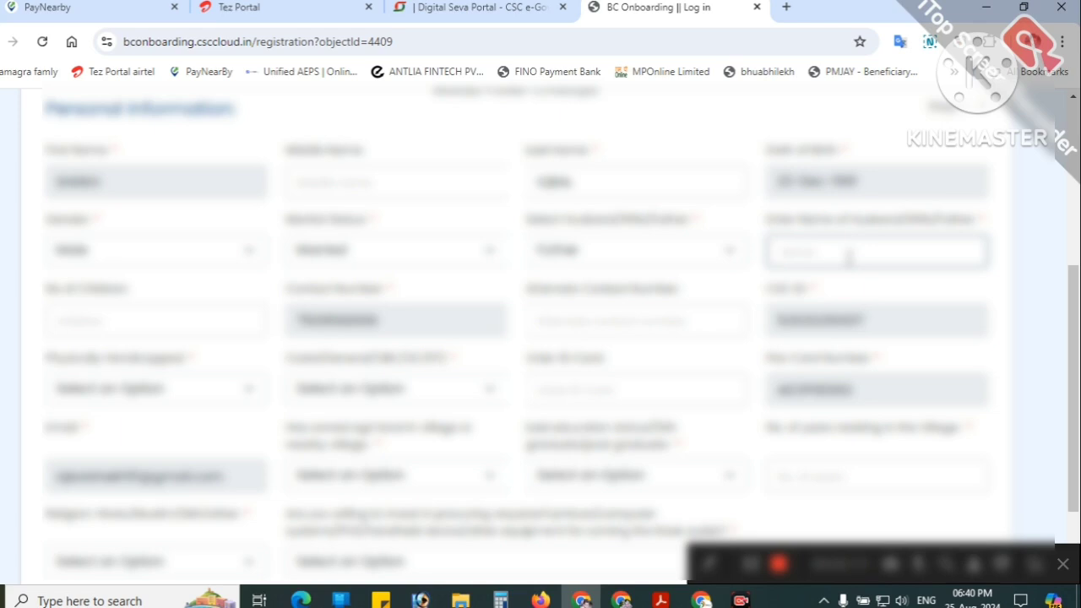
type("G")
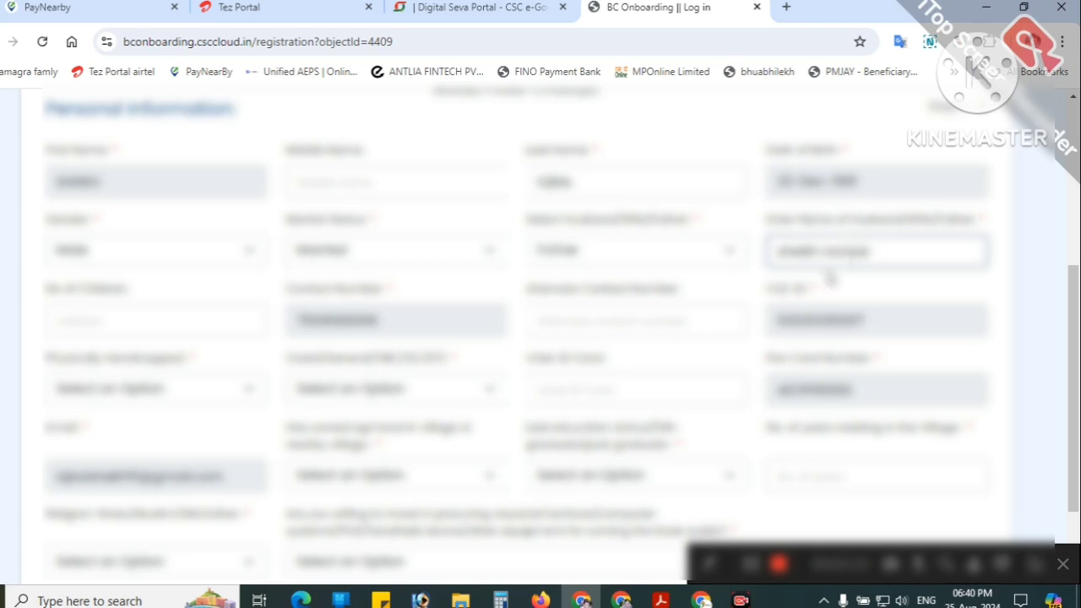
Step: Fill in the number of children and focus the Alternate Contact Number field
scroll(849, 287, "down", 1)
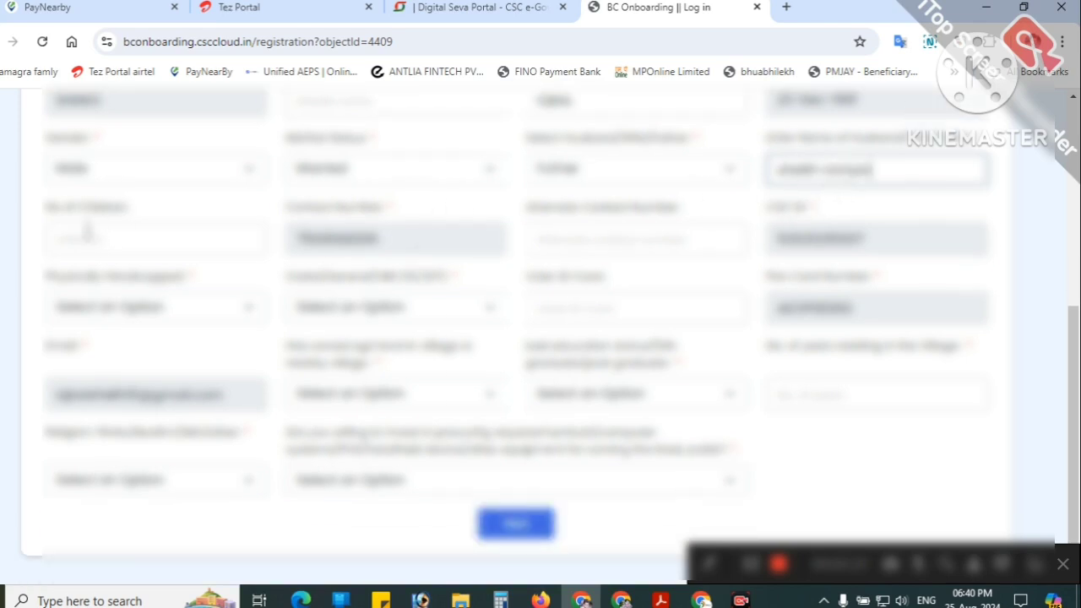
left_click(84, 237)
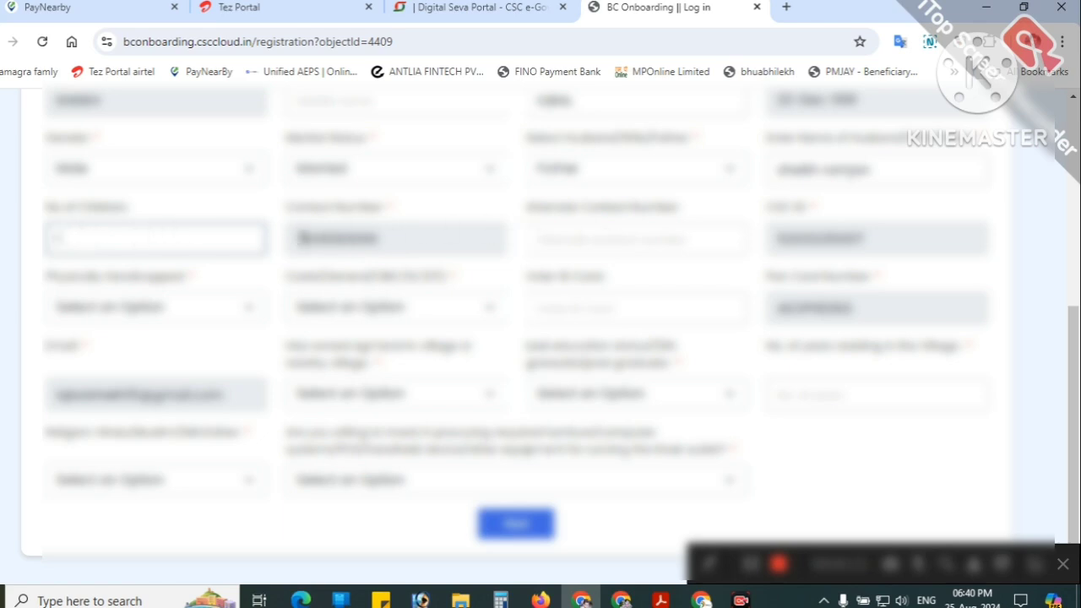
left_click_drag(288, 211, 363, 215)
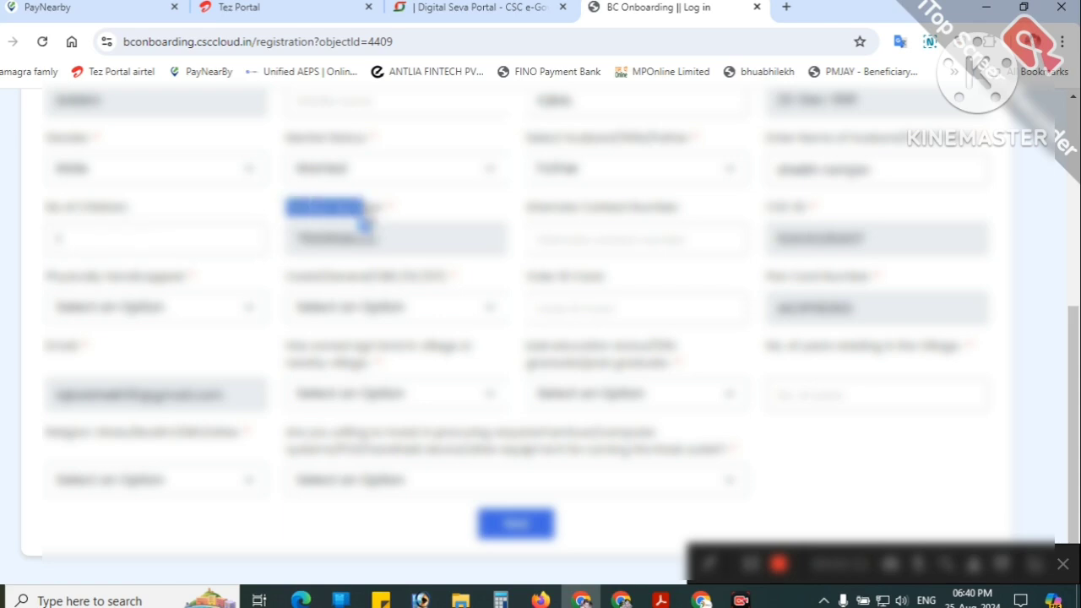
left_click_drag(764, 206, 845, 213)
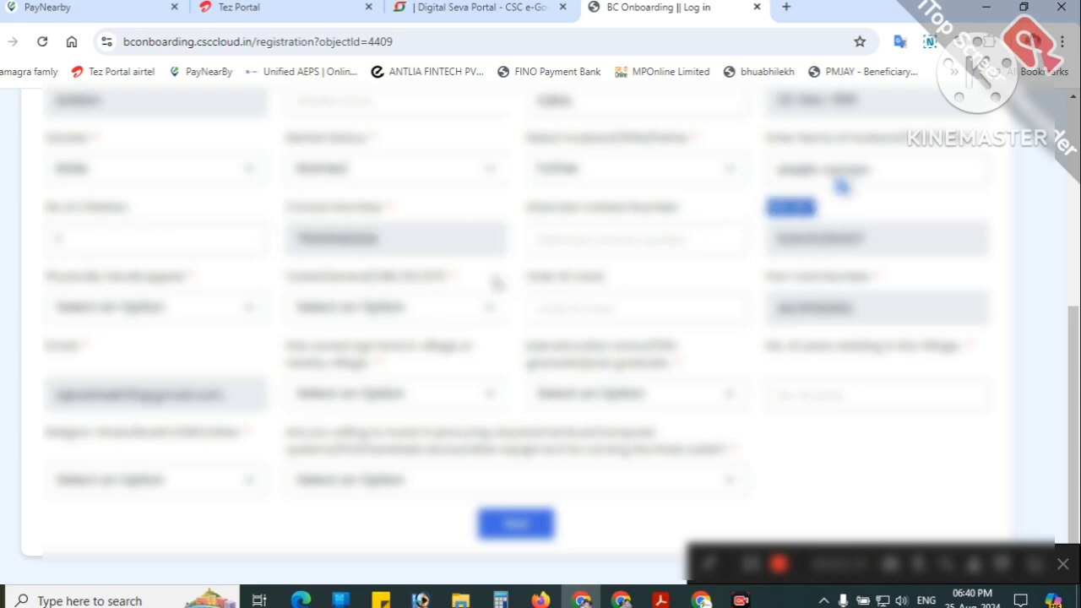
left_click(625, 241)
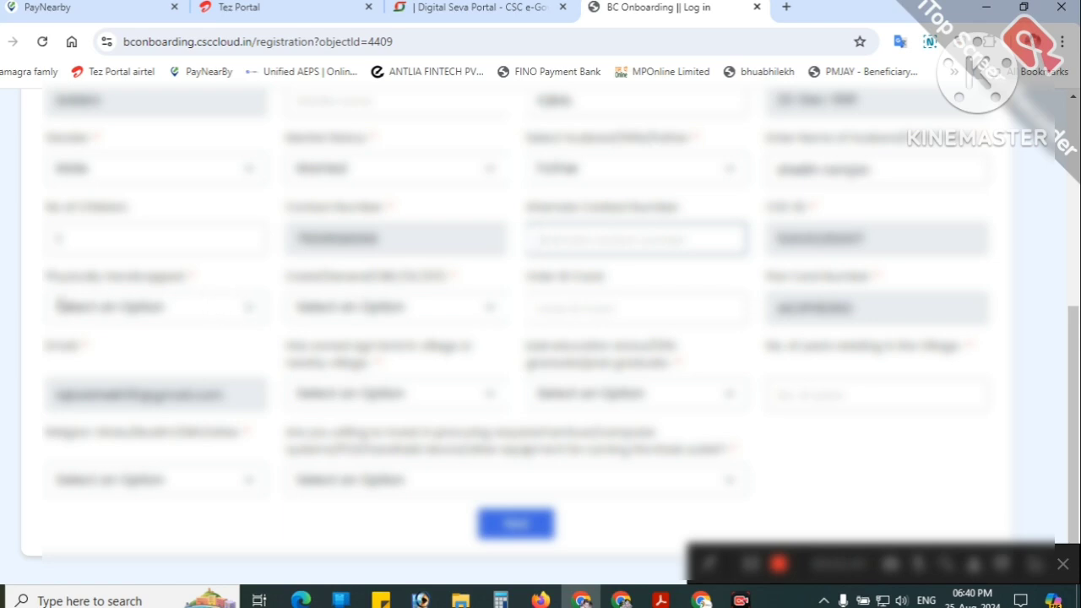
Step: Answer No for Physically Handicapped and select General as the caste category
left_click_drag(33, 282, 207, 284)
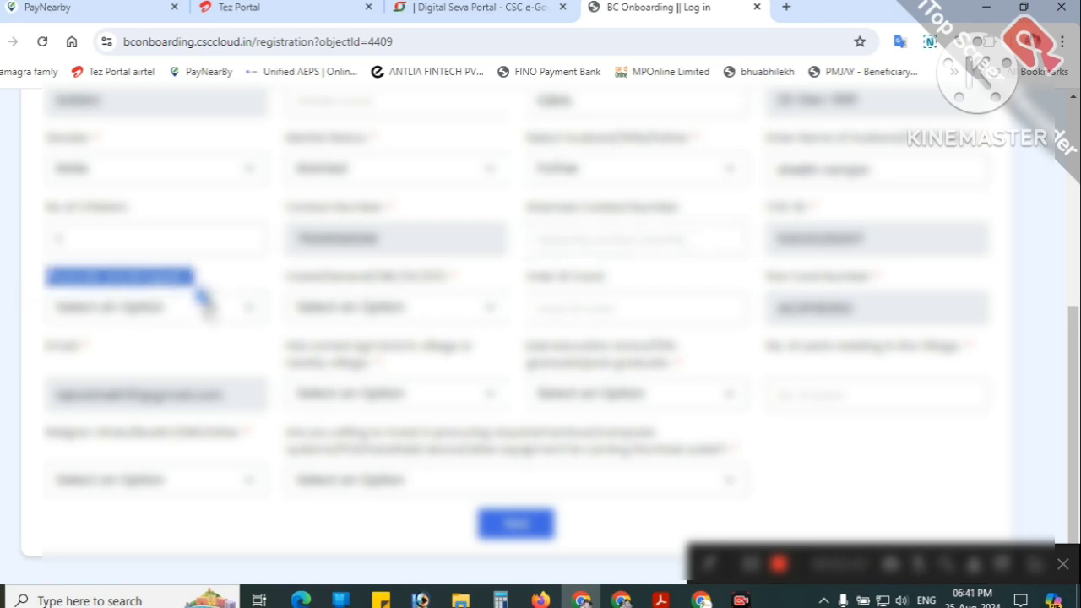
left_click(218, 316)
left_click(102, 378)
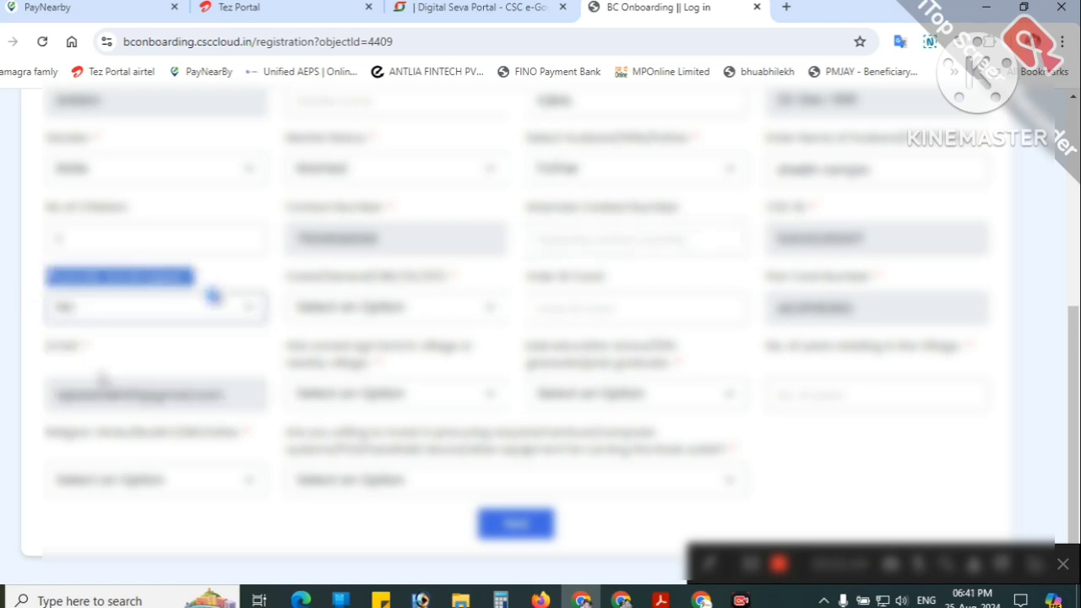
left_click_drag(281, 276, 446, 280)
left_click(447, 313)
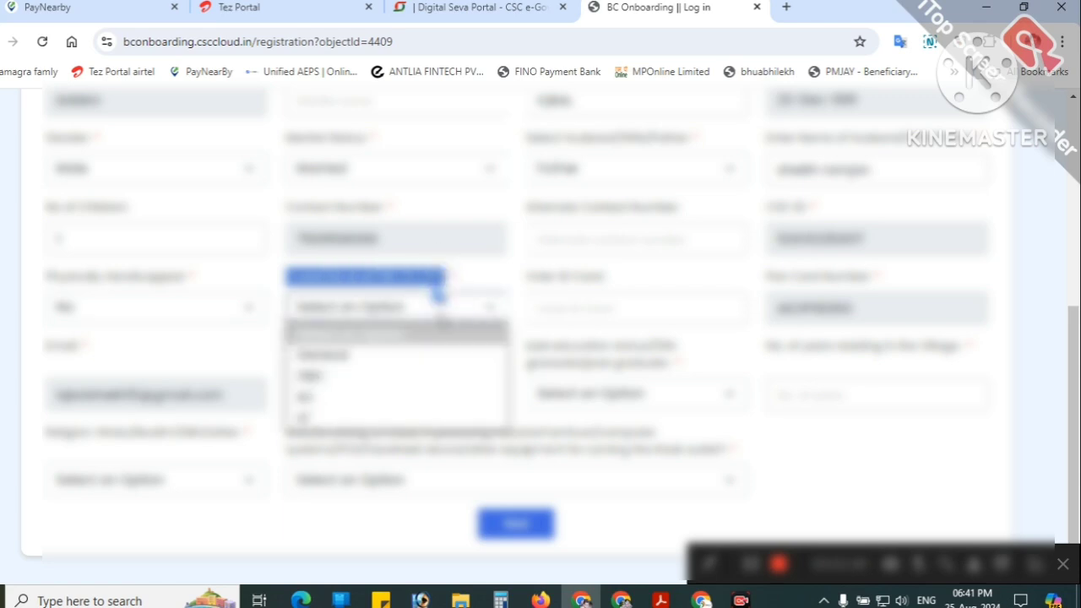
left_click(353, 354)
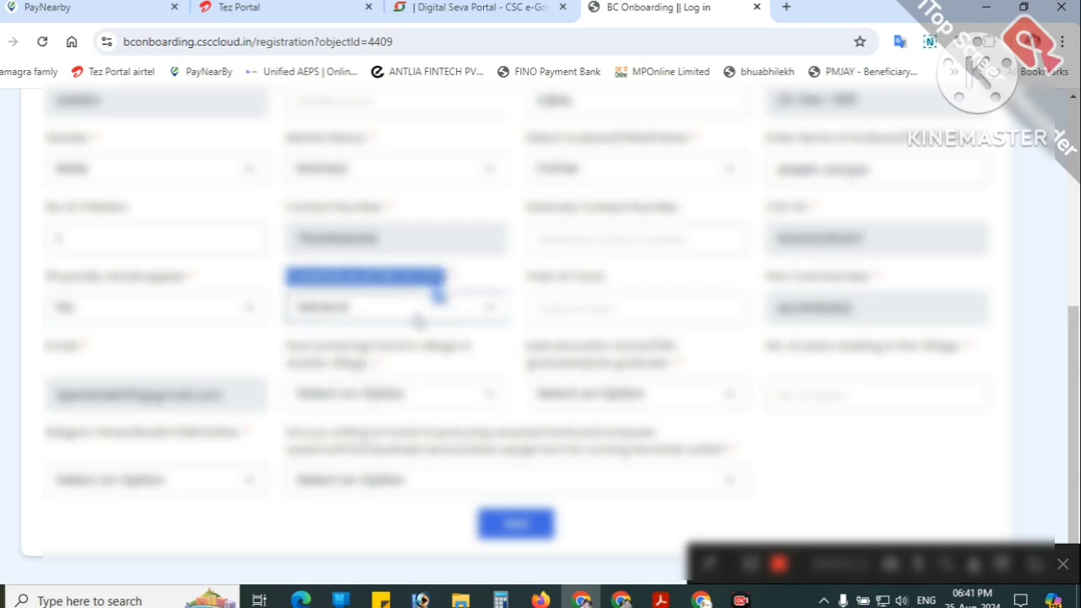
Step: Enter the ID card number, checking it against the scanned card image
left_click(537, 308)
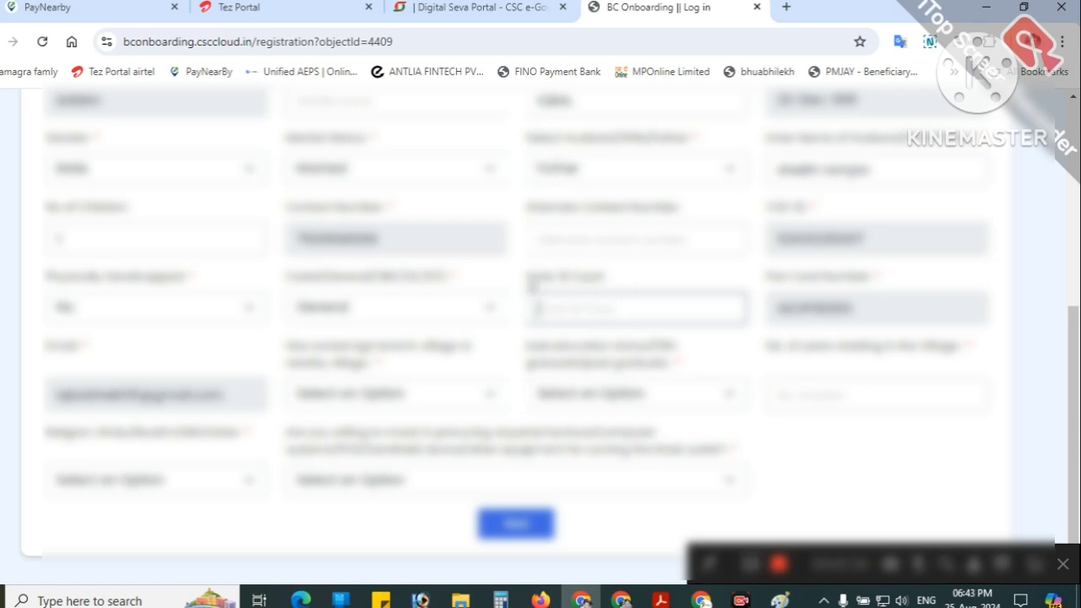
left_click(602, 299)
left_click(609, 286)
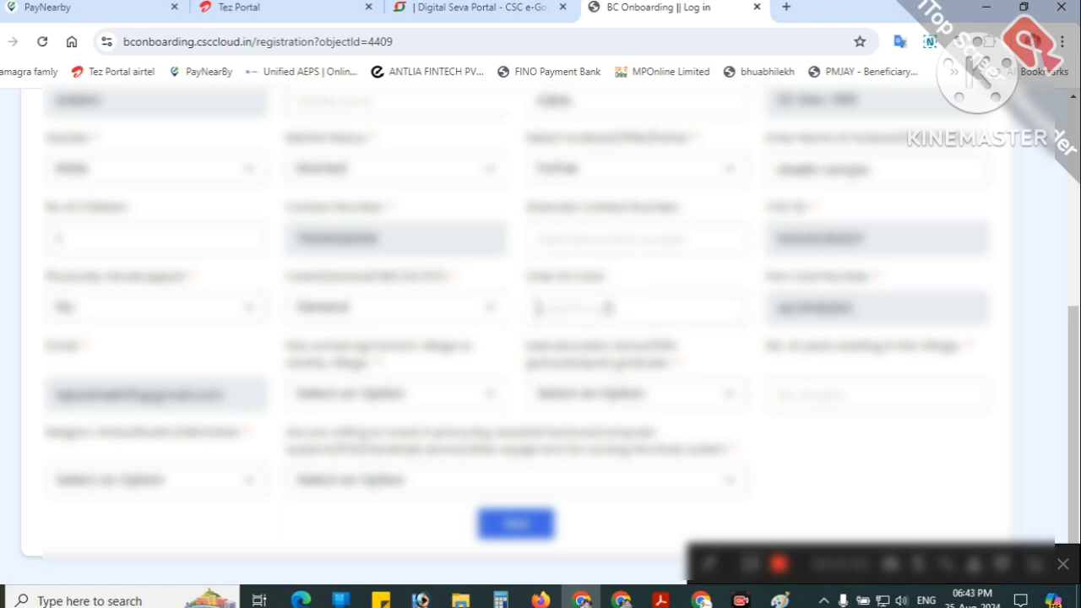
left_click(608, 309)
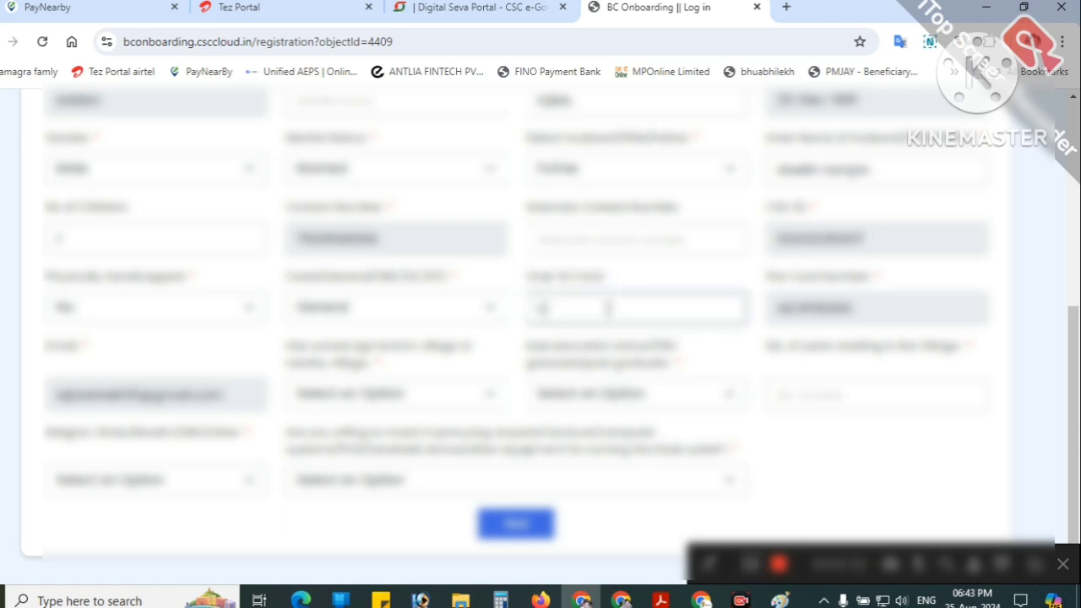
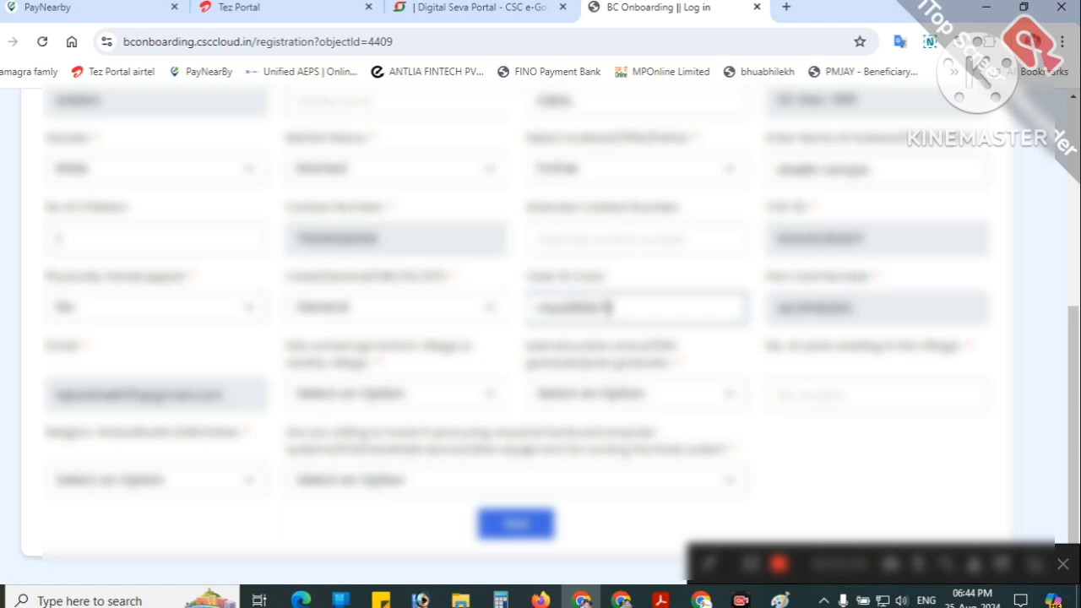
left_click(779, 599)
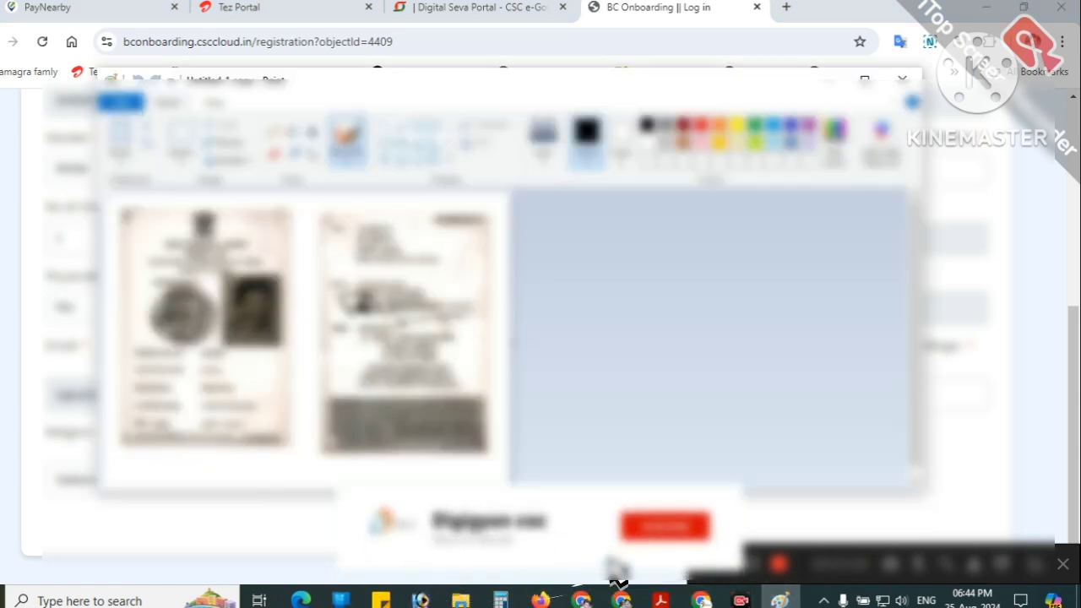
left_click(1060, 282)
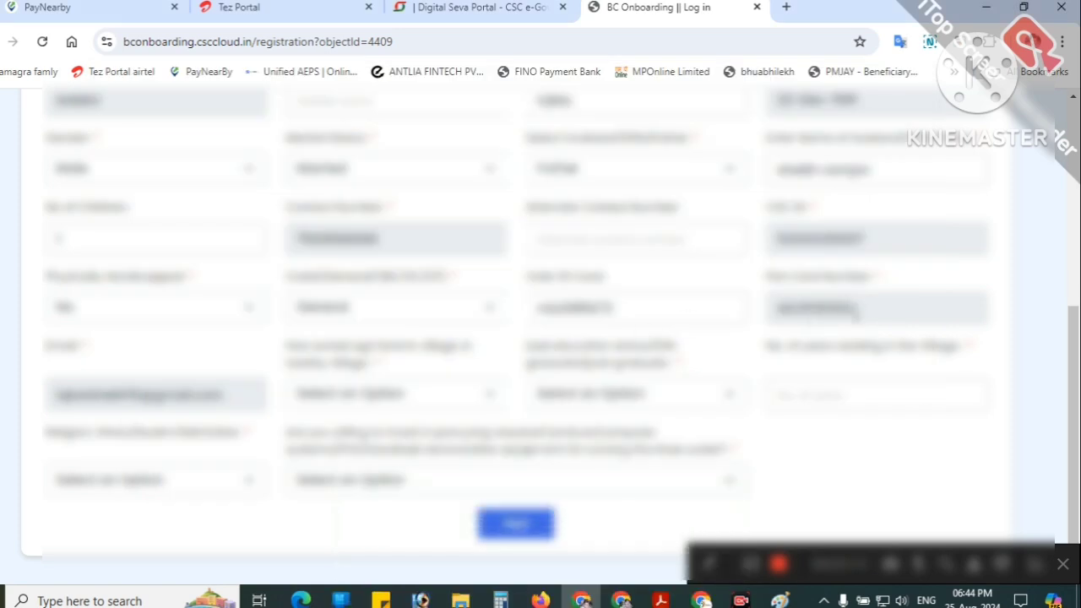
left_click(346, 402)
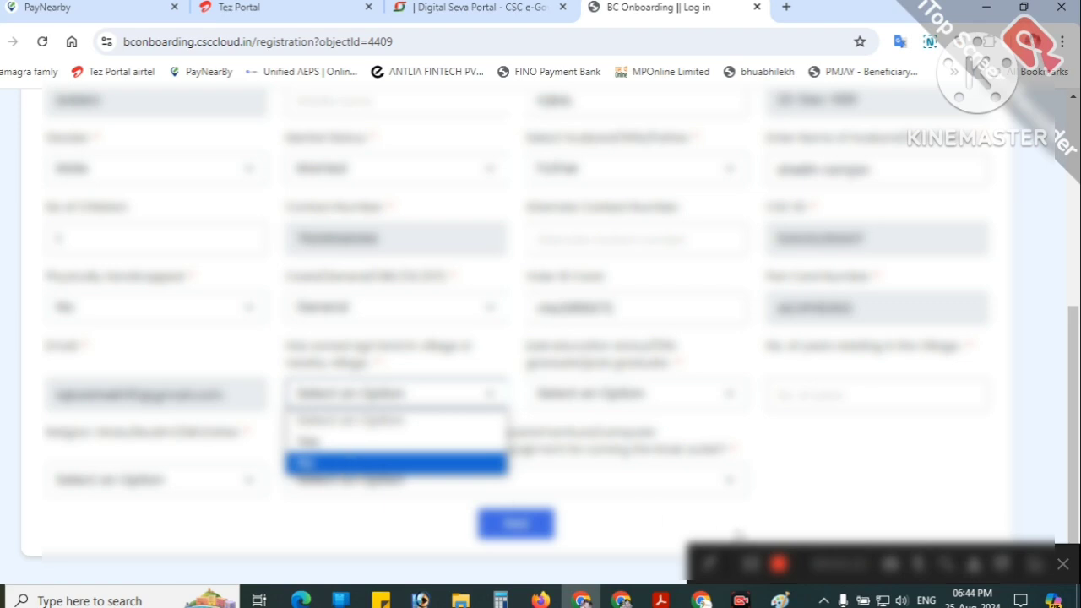
Step: Answer No to the pending question and pick the third education level option
left_click(750, 564)
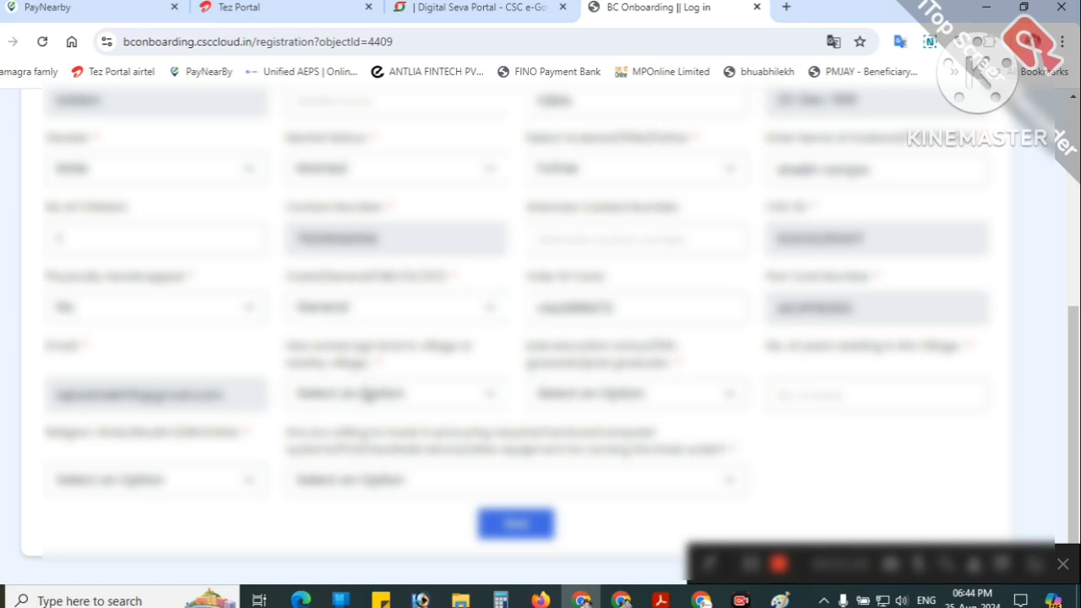
left_click(365, 394)
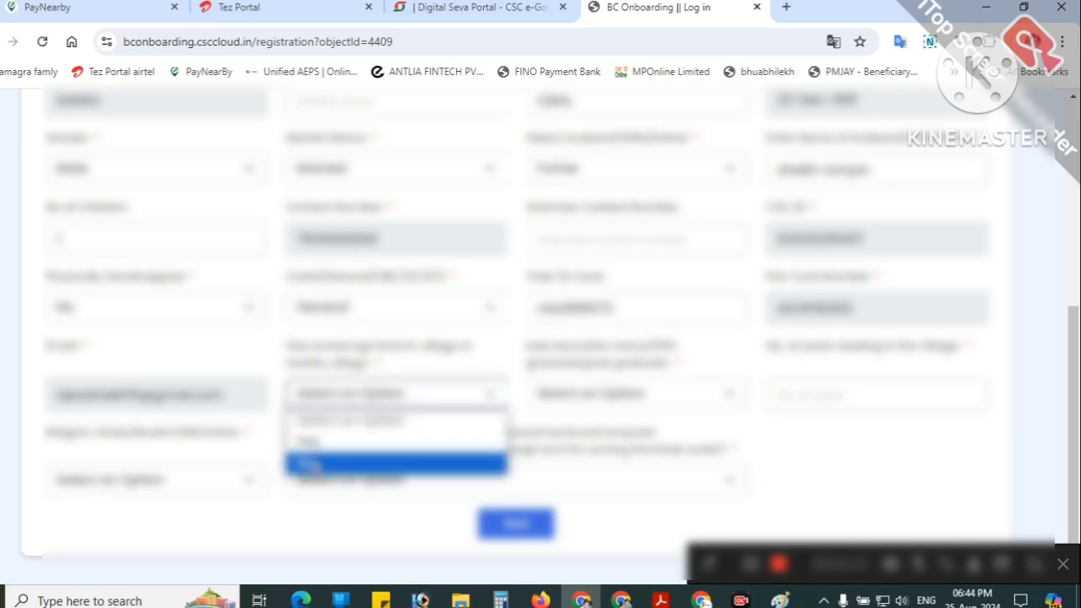
left_click(342, 463)
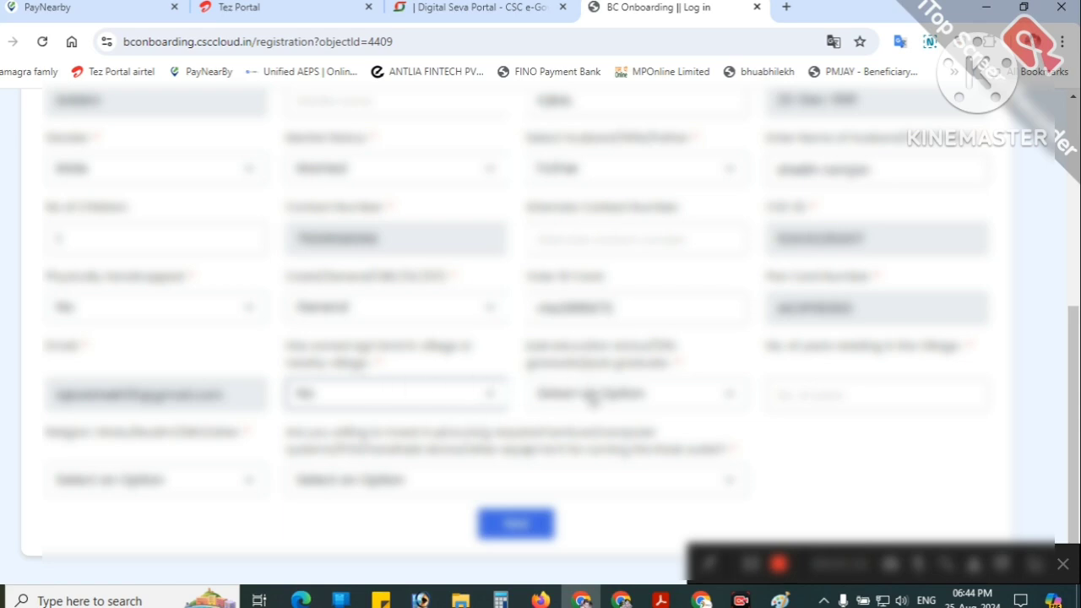
left_click(592, 399)
key("Down")
key("Down")
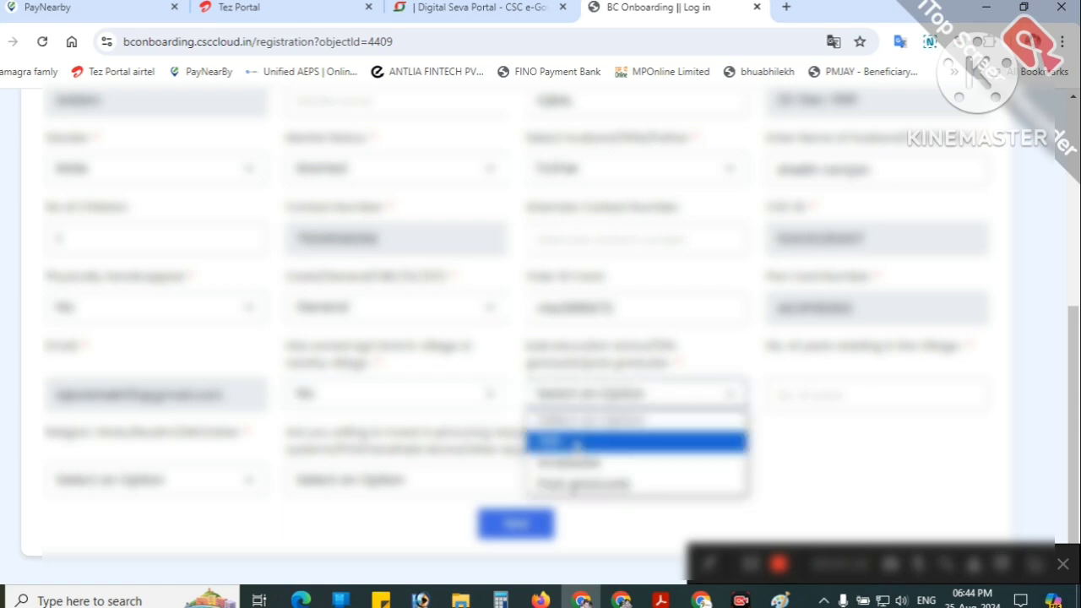
key("Up")
key("Down")
left_click(566, 462)
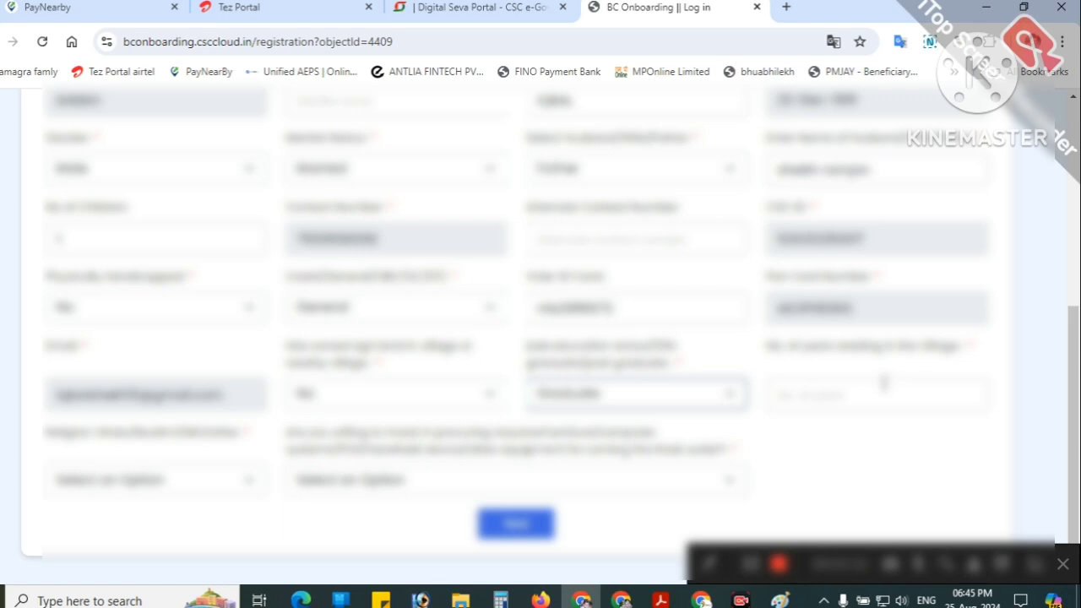
Step: Enter 5 years residing in the village and choose the religion
left_click(883, 383)
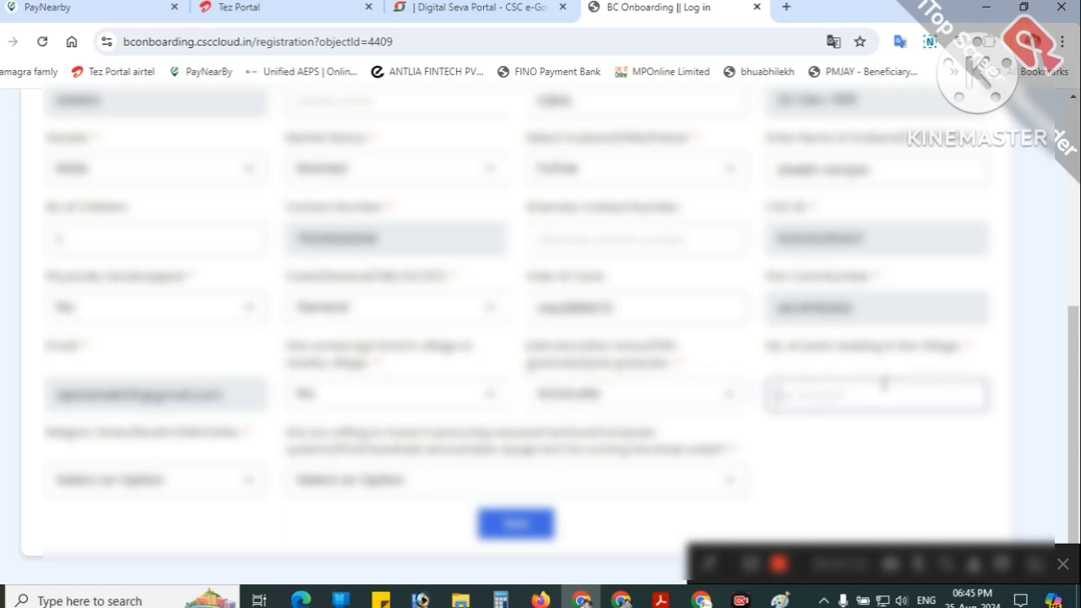
type("5")
left_click(249, 482)
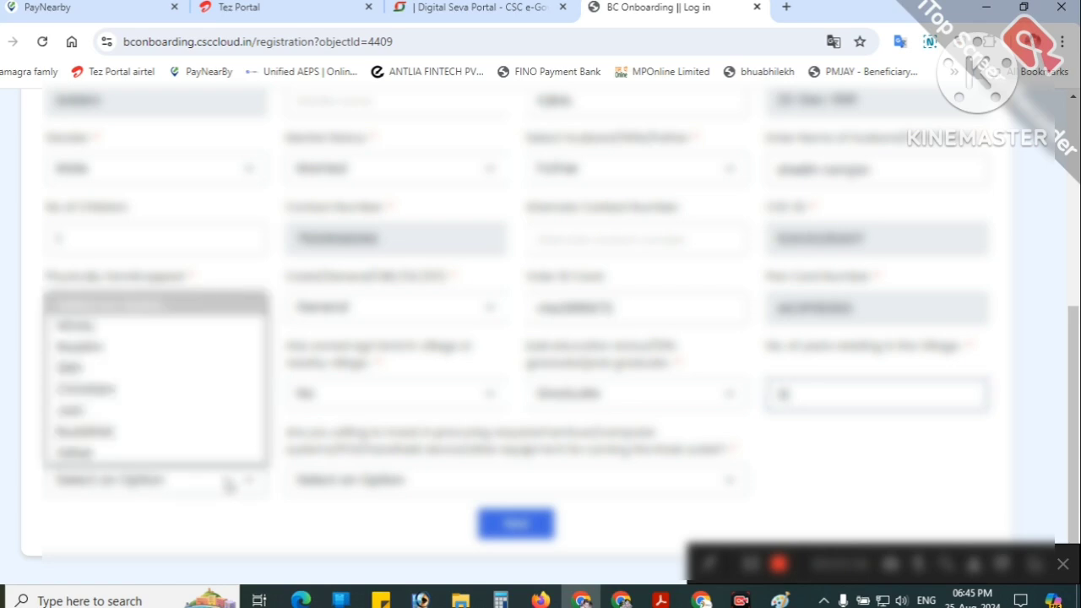
left_click(140, 360)
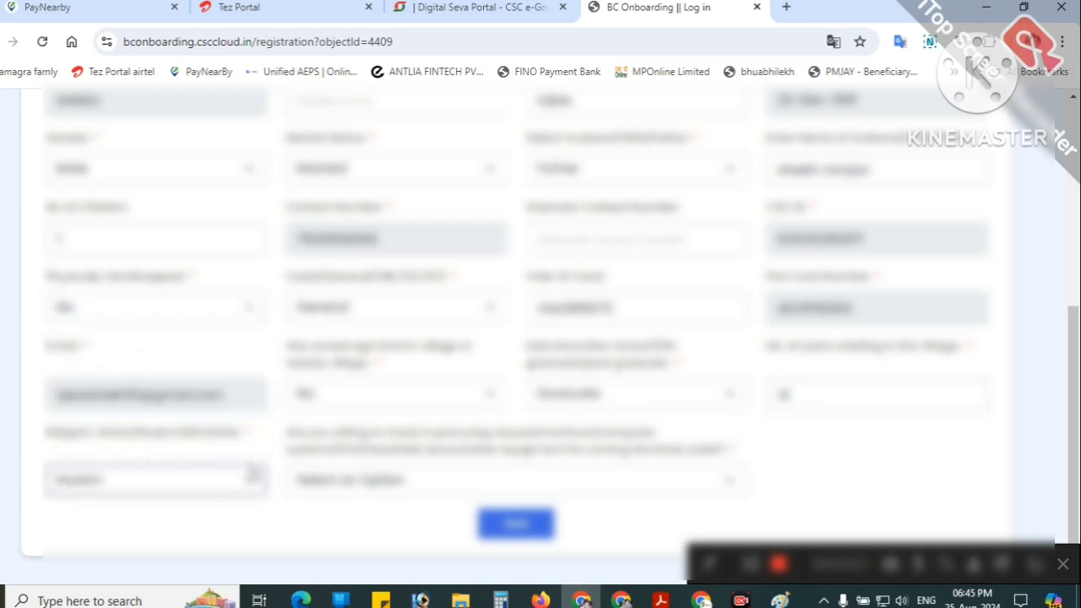
Step: Answer Yes to the hardware investment question and try to proceed with Next
left_click(384, 479)
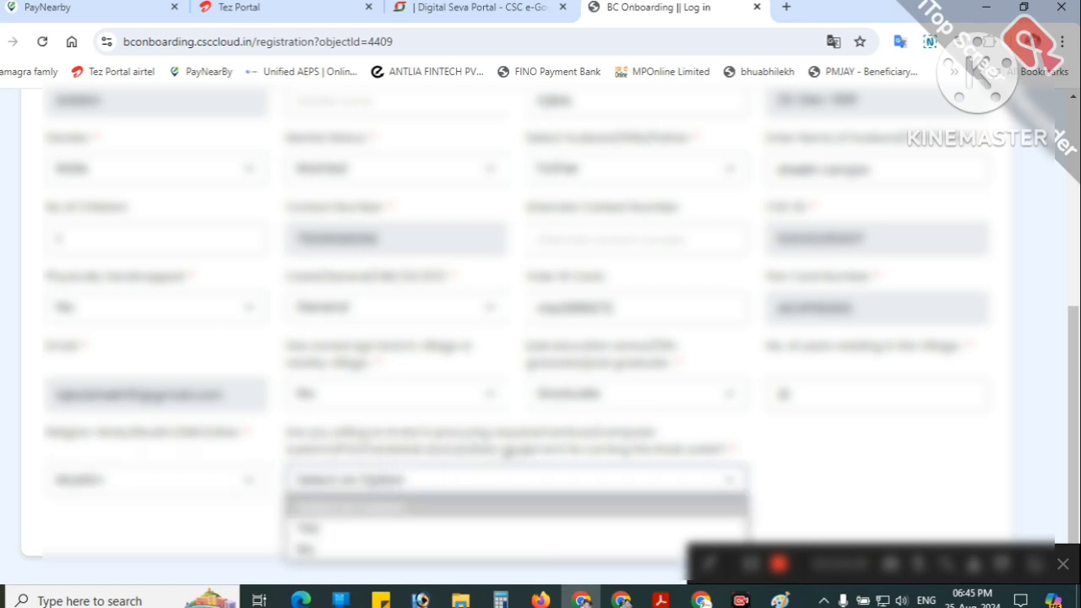
left_click(750, 574)
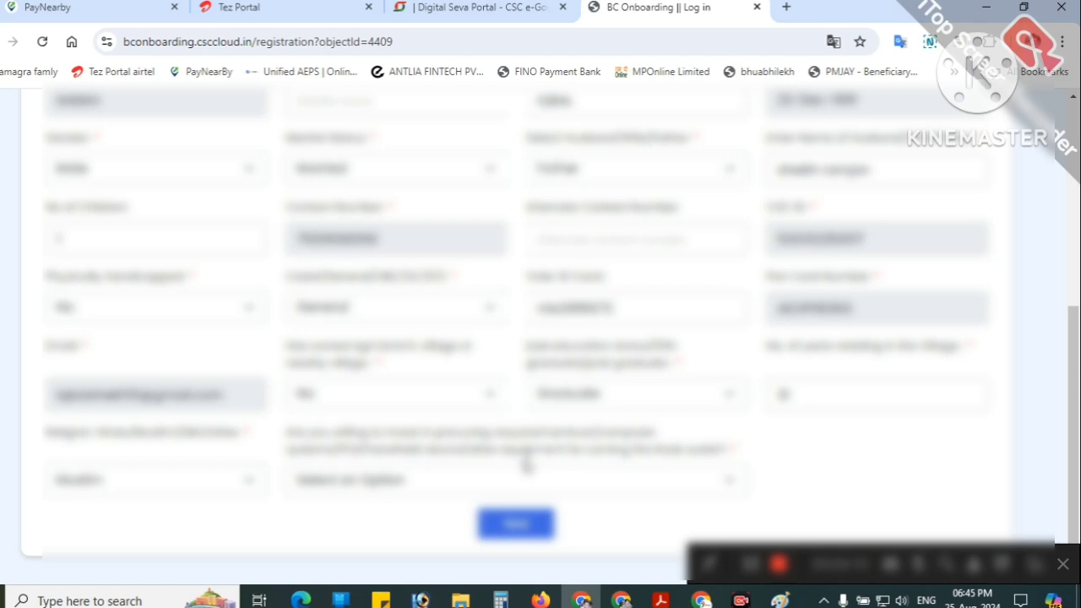
left_click(422, 474)
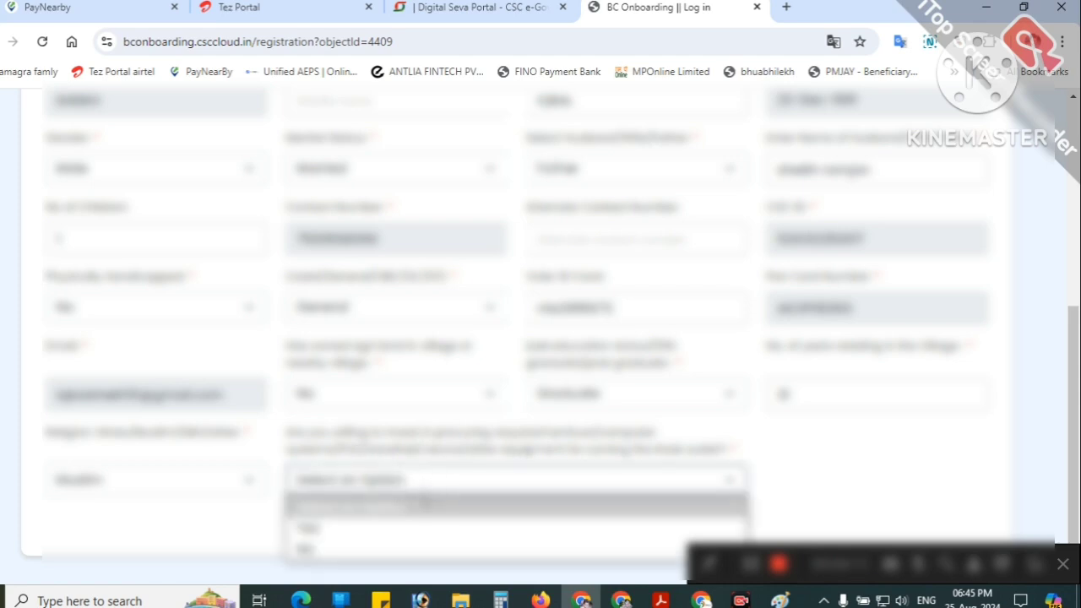
left_click(362, 528)
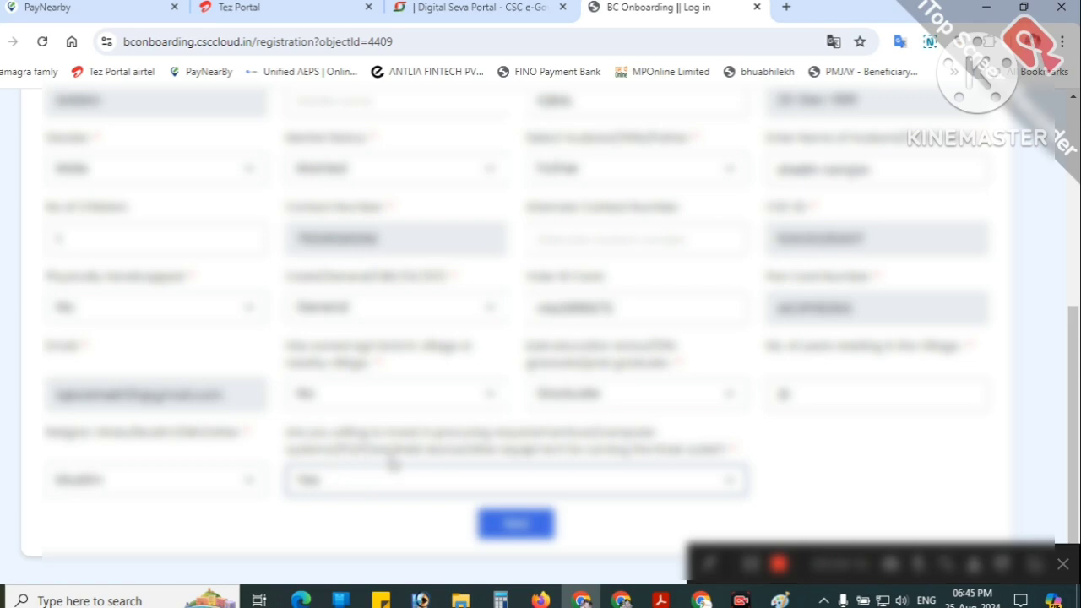
left_click(504, 530)
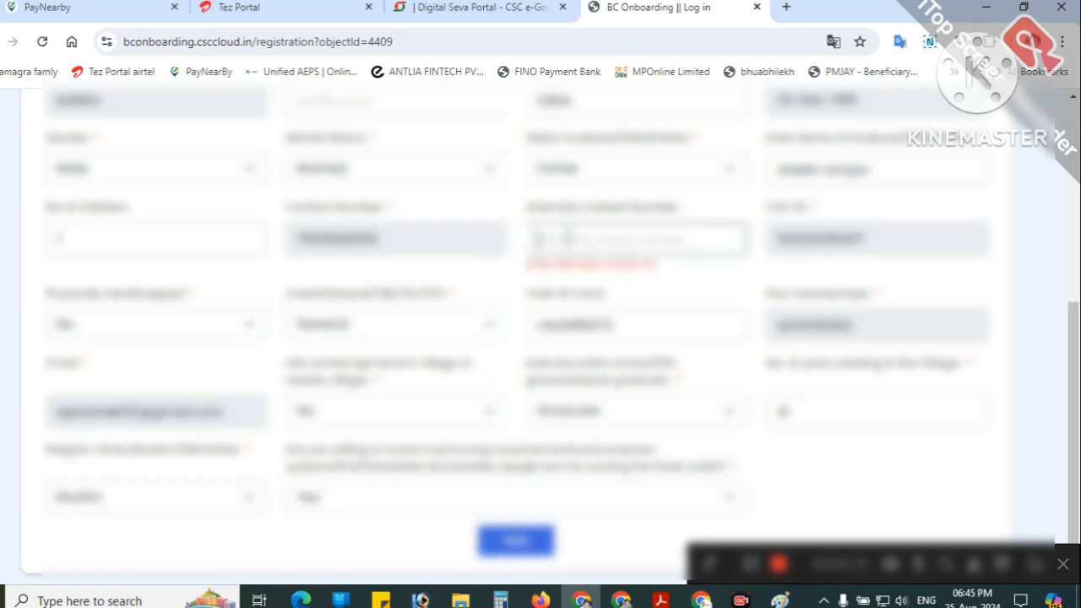
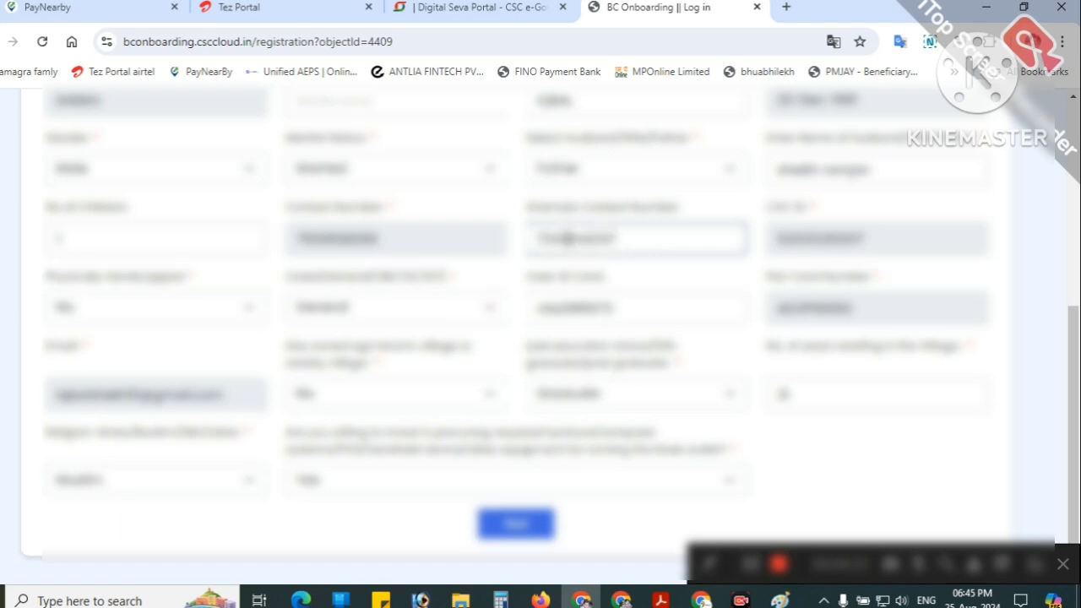
Step: Enter the alternate contact number to clear the error and continue to Address Details
left_click(509, 530)
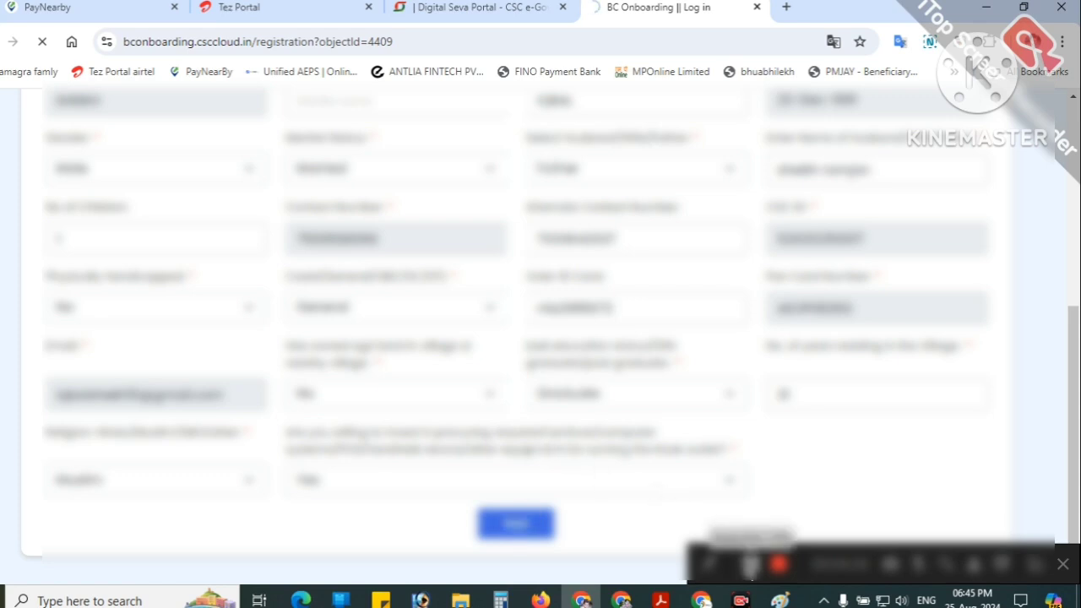
scroll(330, 313, "down", 3)
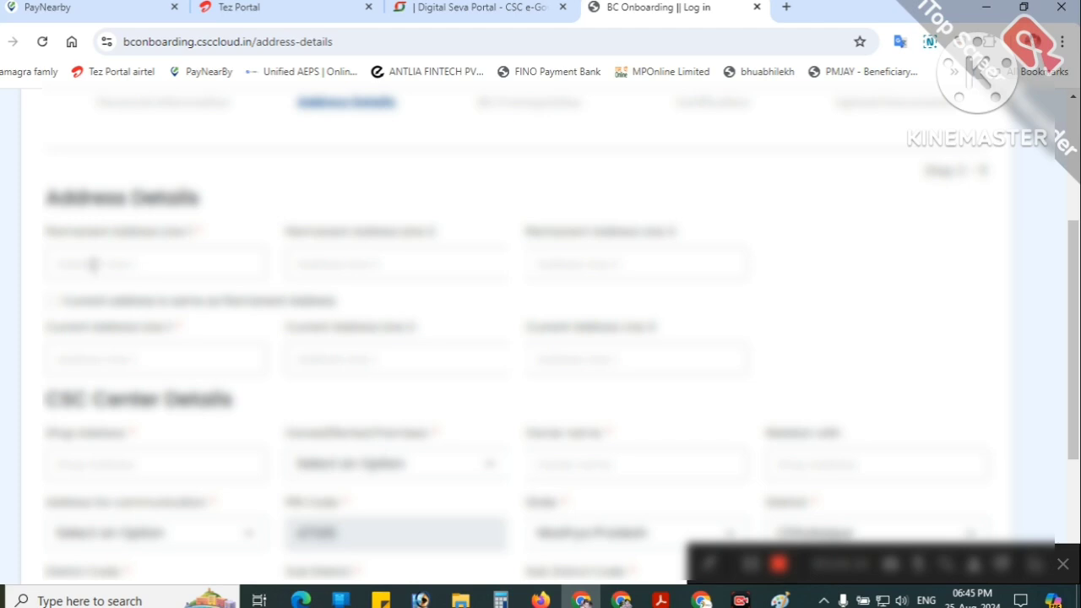
Step: Enter Permanent Address Lines 1–3 and mark the current address as same as permanent
left_click(162, 264)
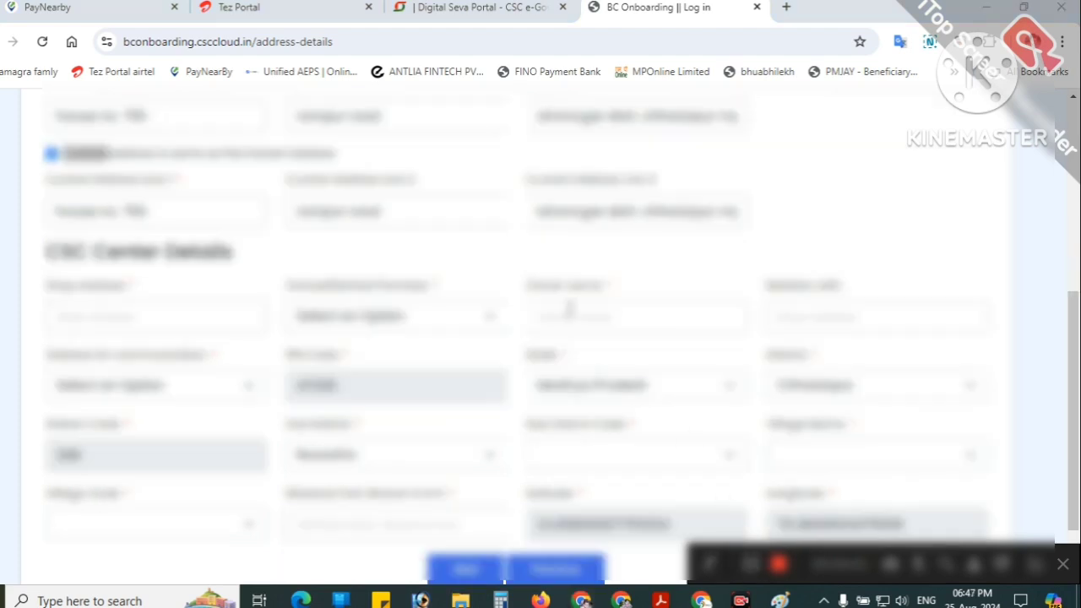
scroll(569, 309, "up", 2)
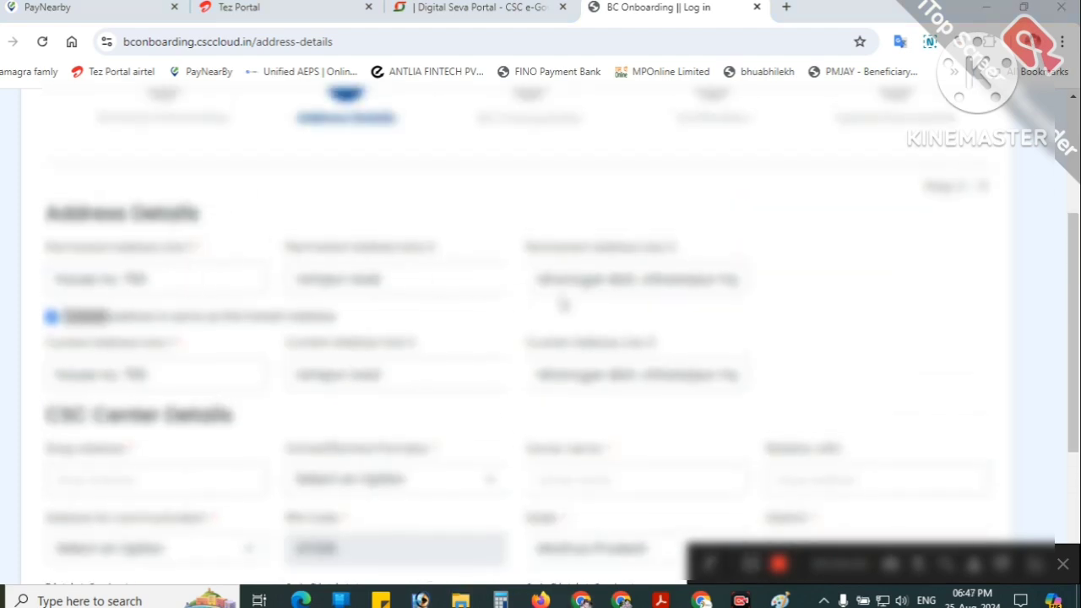
scroll(253, 342, "down", 1)
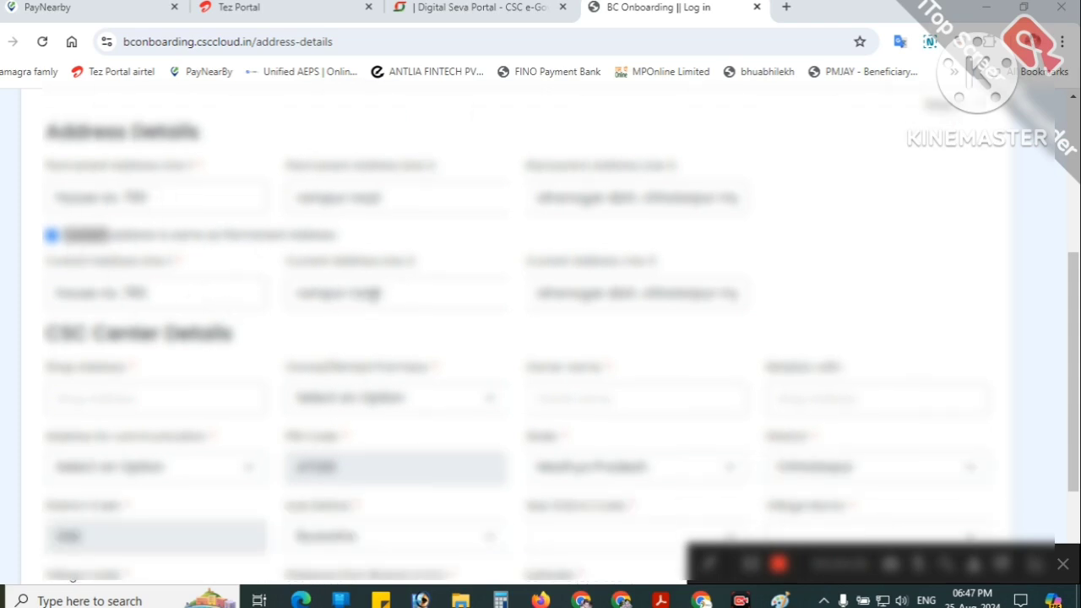
scroll(380, 291, "down", 1)
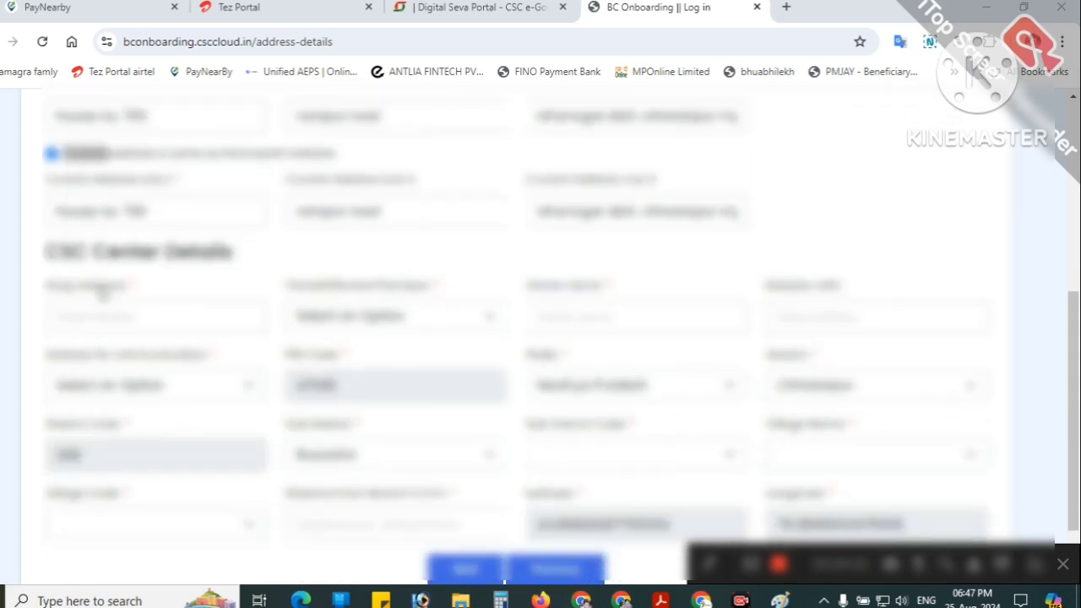
left_click_drag(44, 259, 237, 251)
scroll(204, 344, "down", 1)
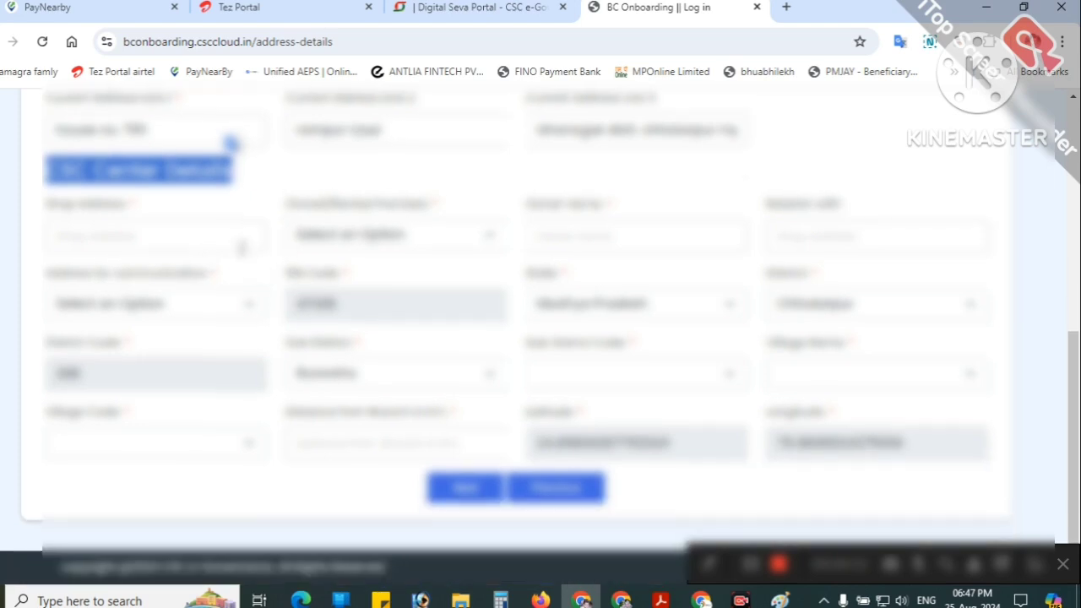
left_click(210, 236)
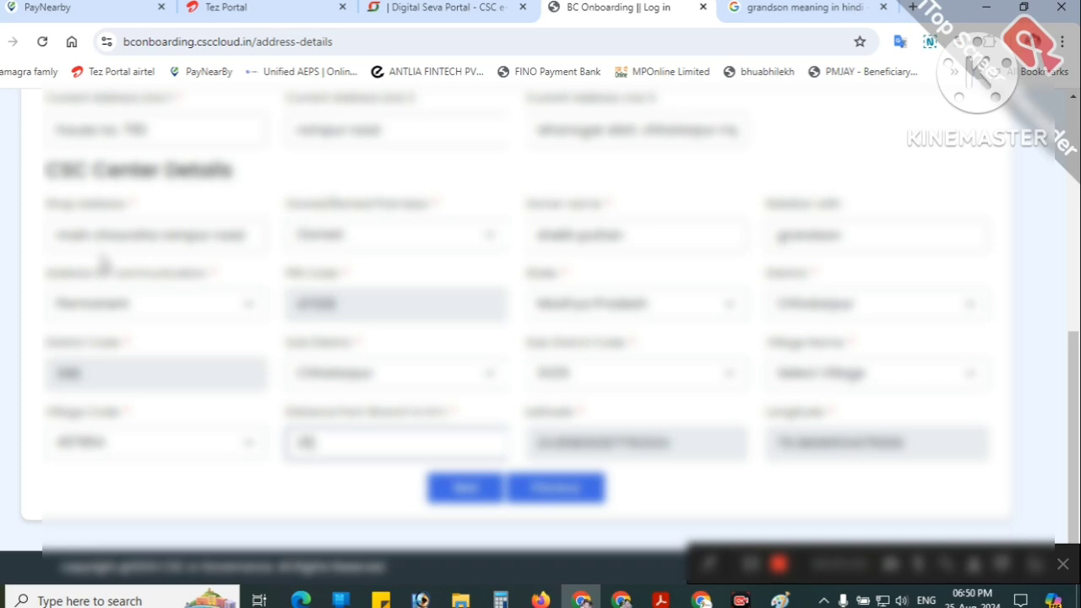
Step: Fill in the shop owner details and keep Permanent as the address for communication
left_click_drag(527, 206, 600, 205)
left_click(663, 205)
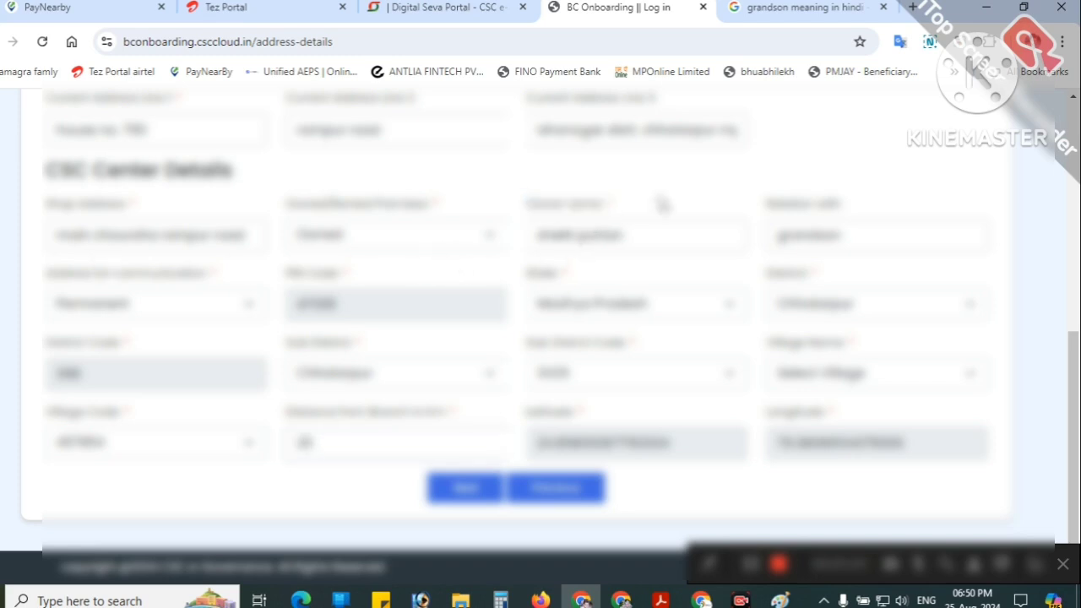
left_click_drag(748, 210, 880, 214)
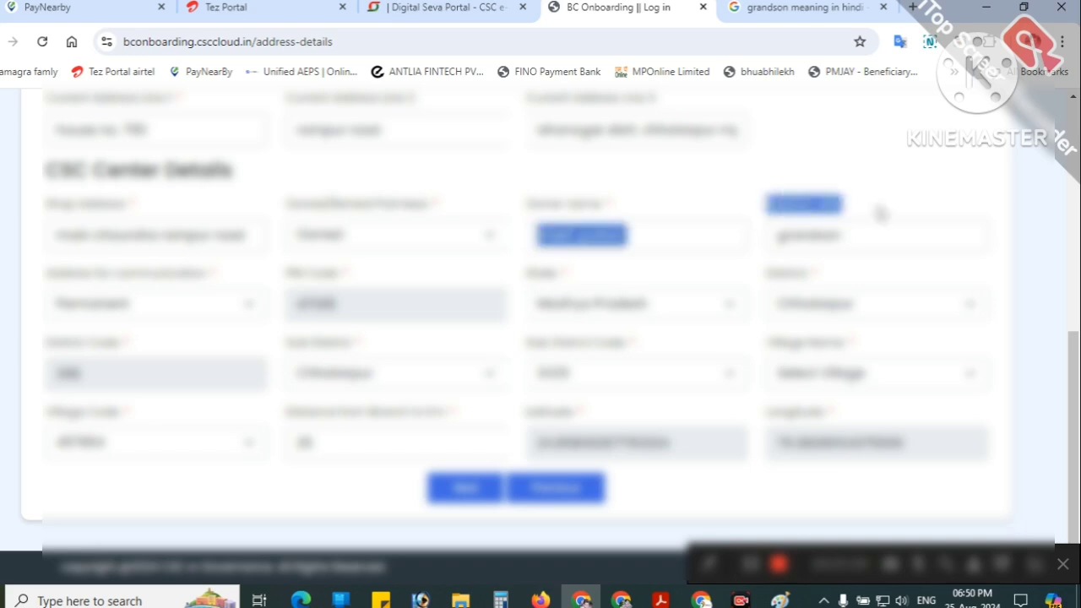
left_click(35, 301)
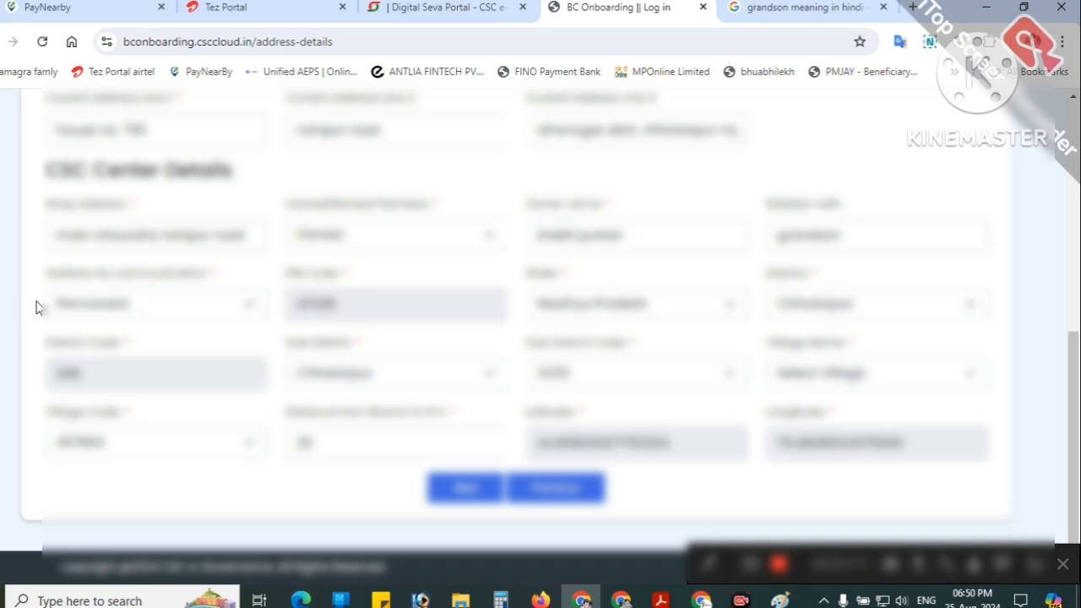
left_click(223, 309)
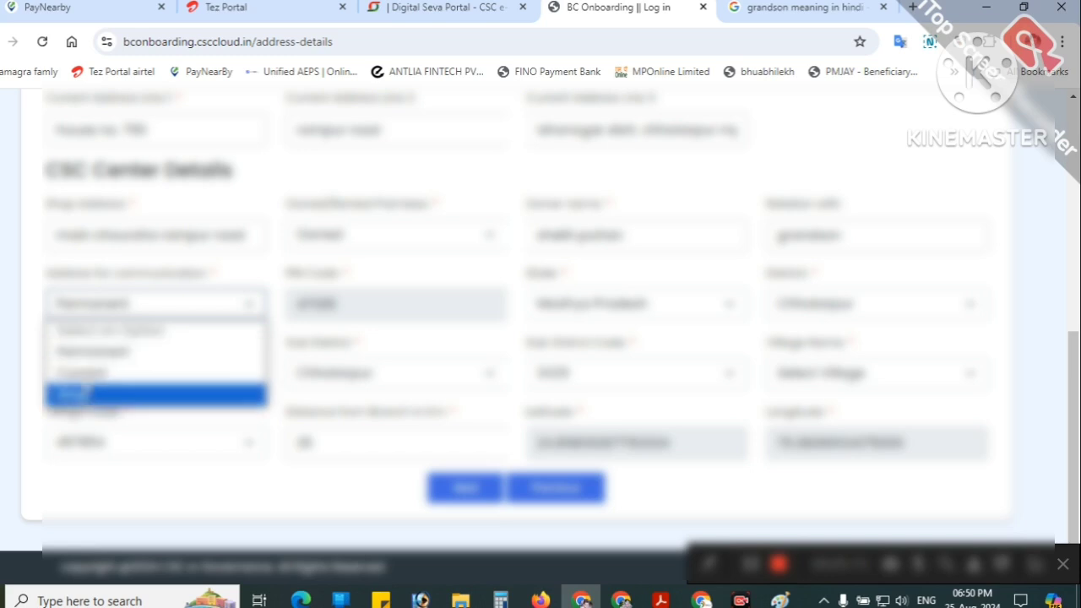
left_click(100, 353)
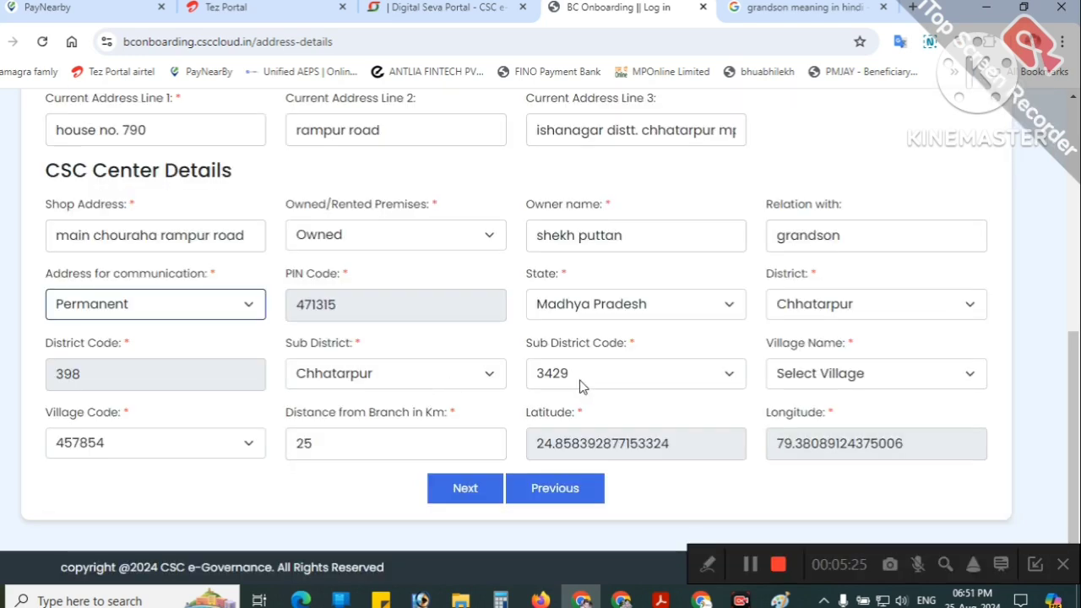
Step: Set the village to Isha Nagar and continue to Step 3, BC Prerequisites
left_click(782, 379)
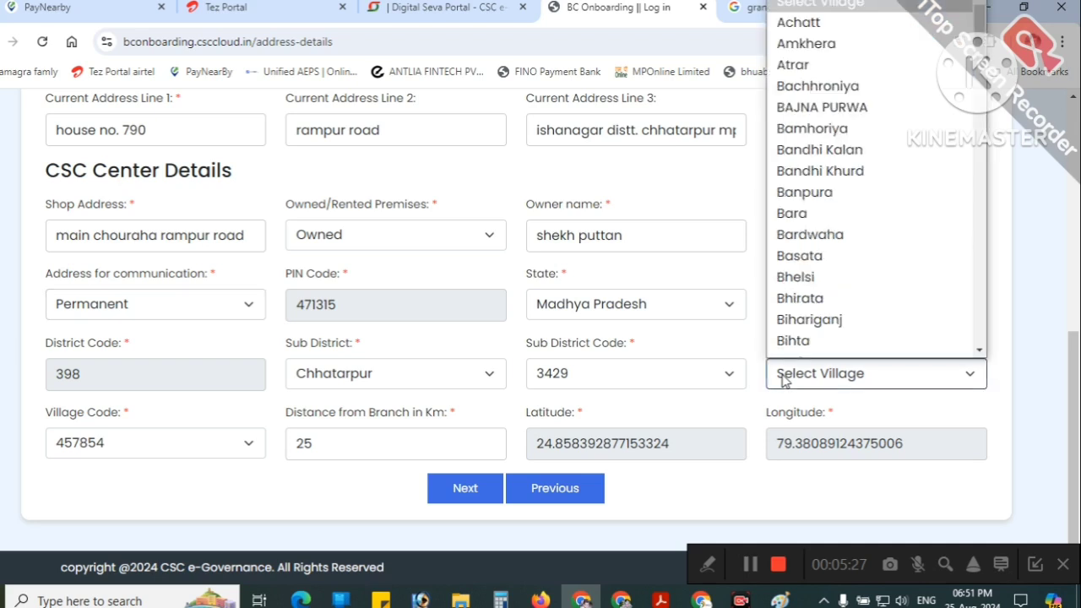
scroll(845, 269, "down", 3)
scroll(848, 253, "down", 3)
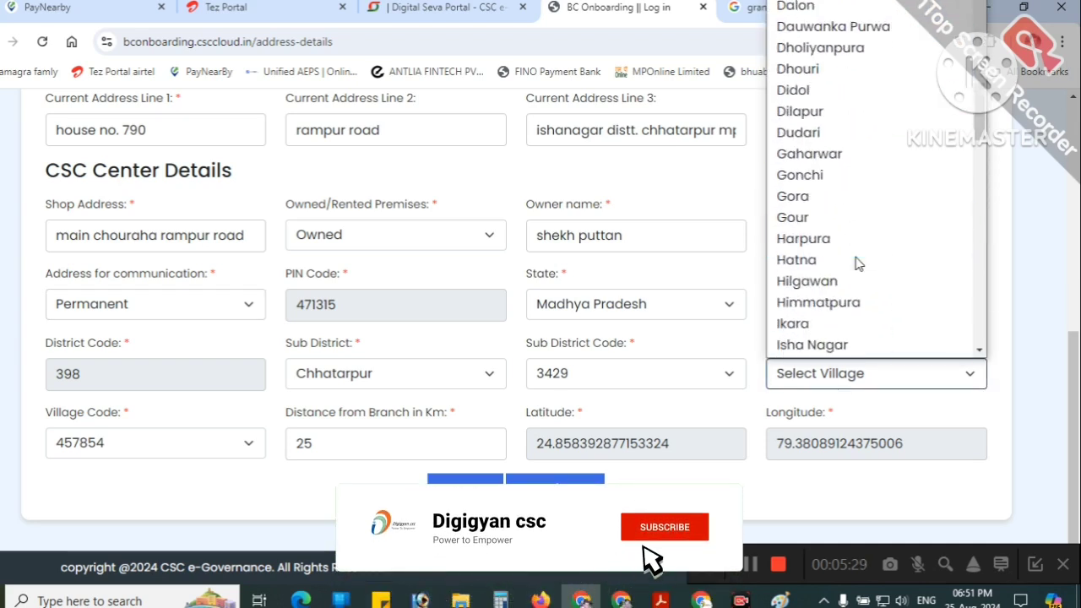
left_click(827, 346)
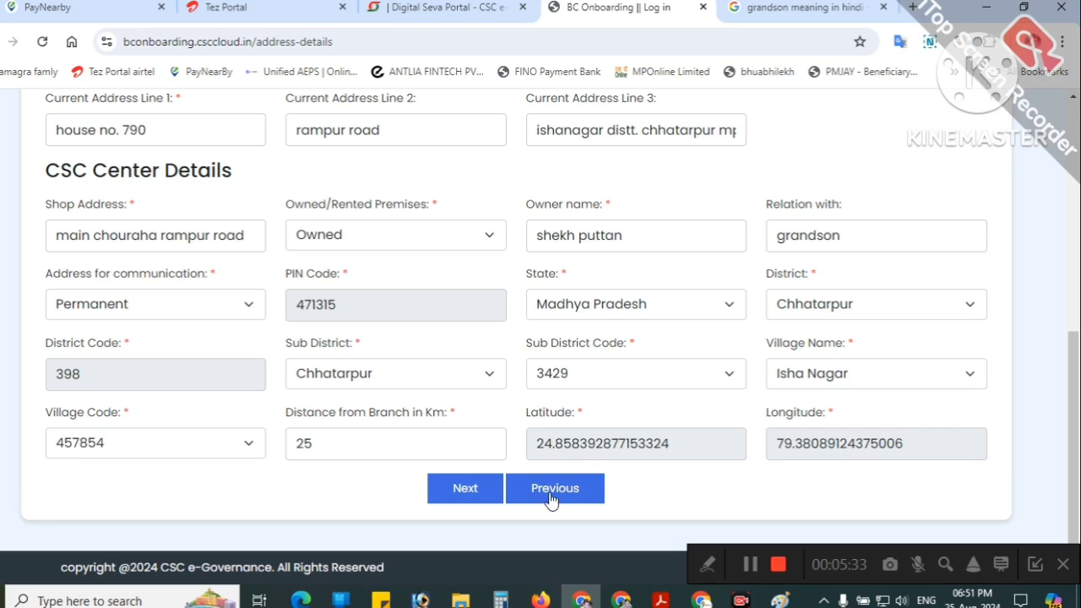
left_click(473, 493)
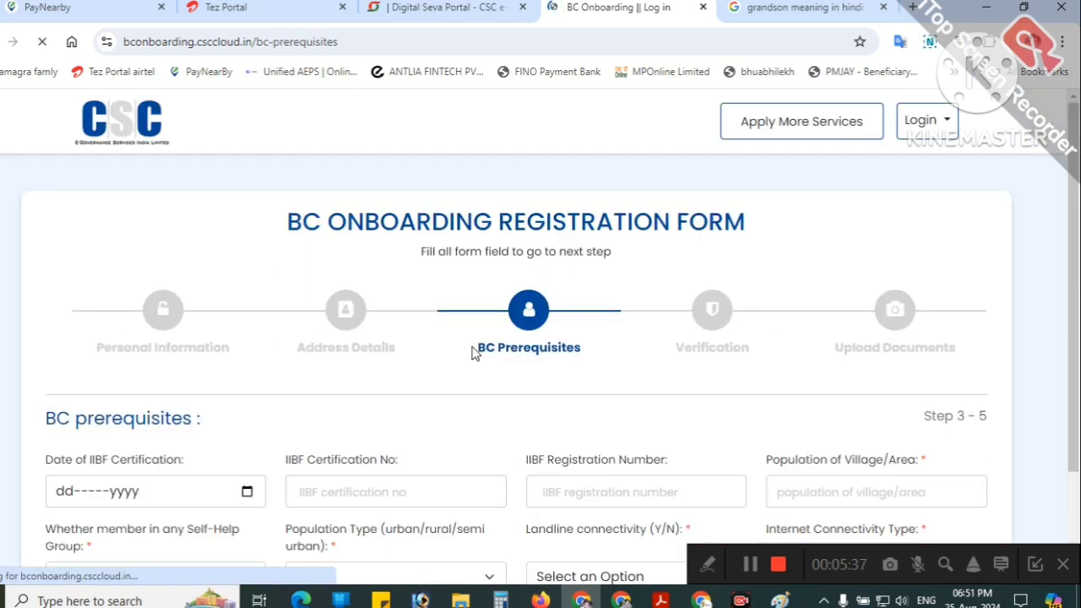
Step: Enter 25-Jul-2019 as the Date of IIBF Certification on the BC Prerequisites step
scroll(437, 344, "down", 2)
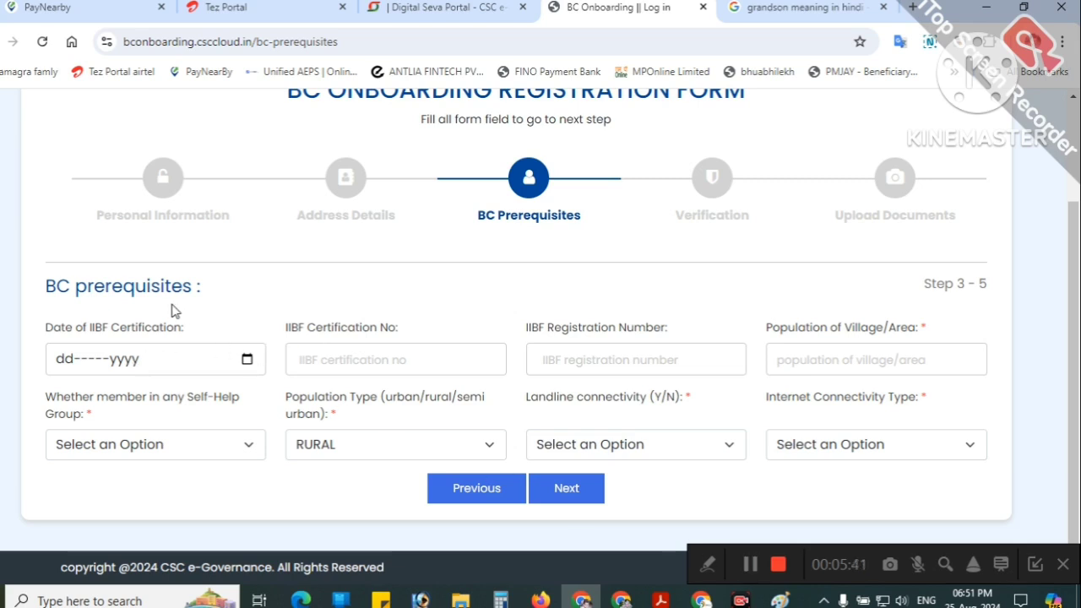
left_click_drag(48, 287, 175, 287)
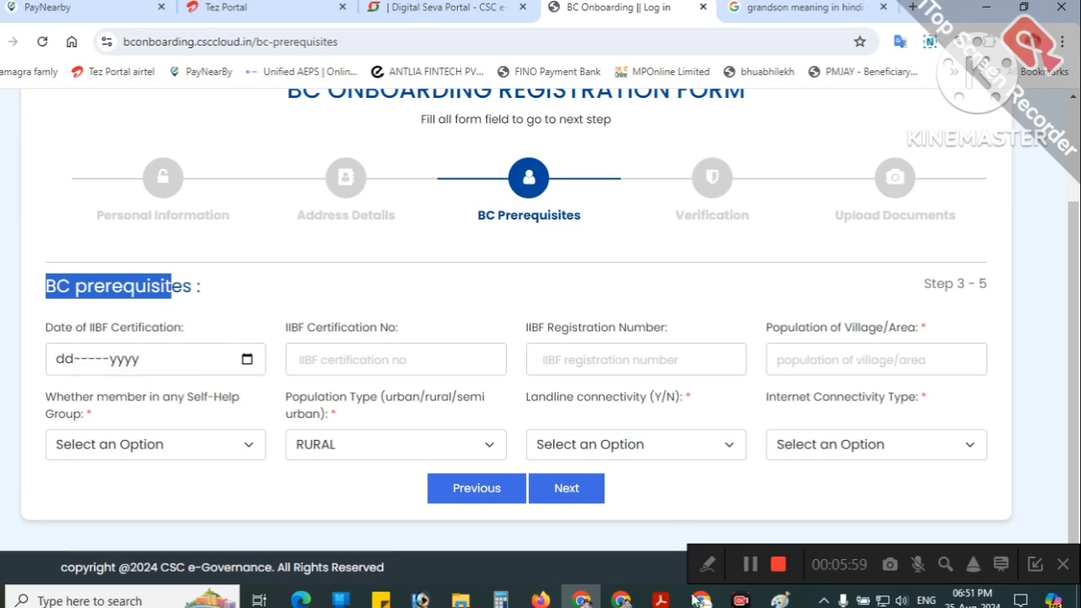
left_click(750, 566)
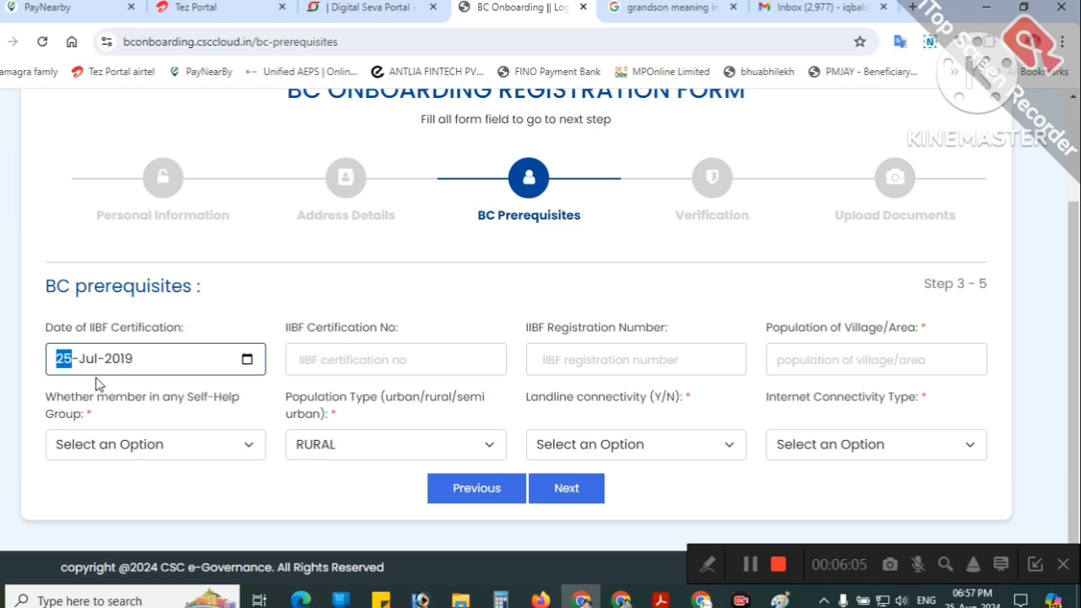
left_click(366, 355)
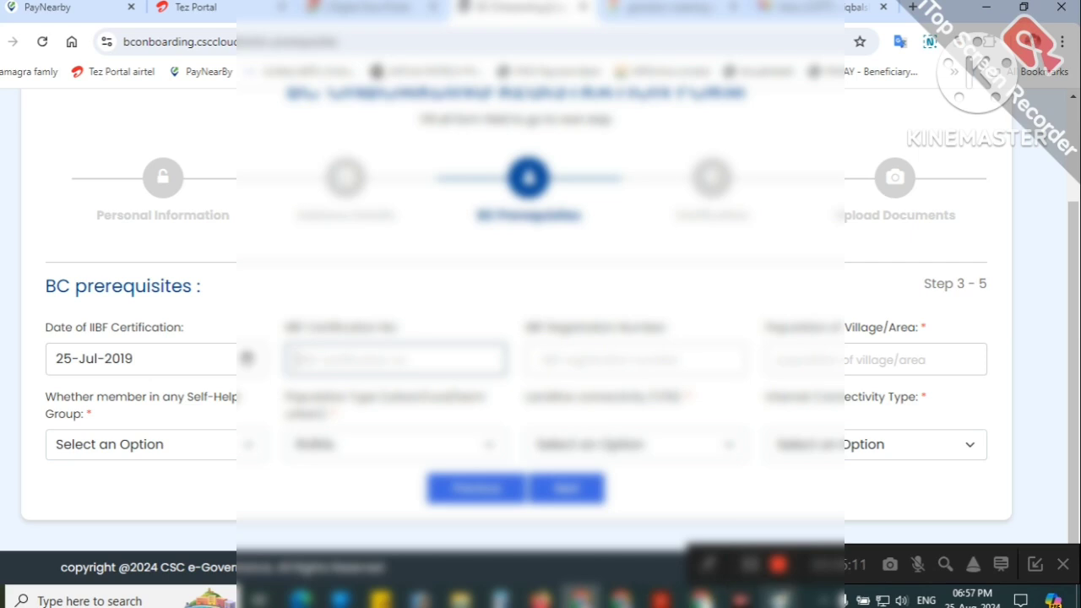
left_click(780, 600)
left_click(857, 540)
scroll(591, 363, "up", 5)
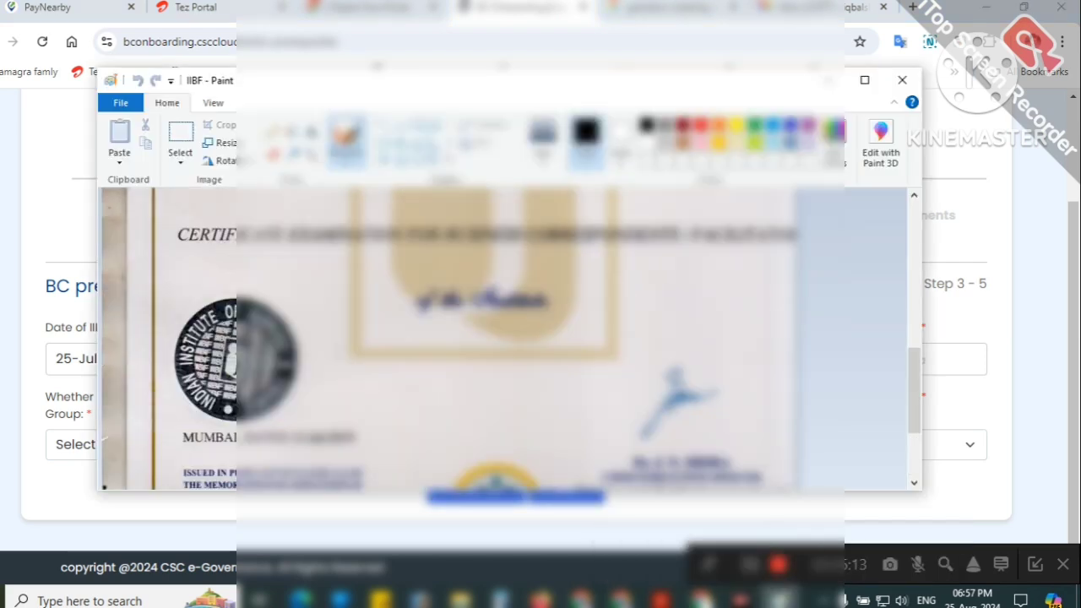
scroll(591, 363, "up", 5)
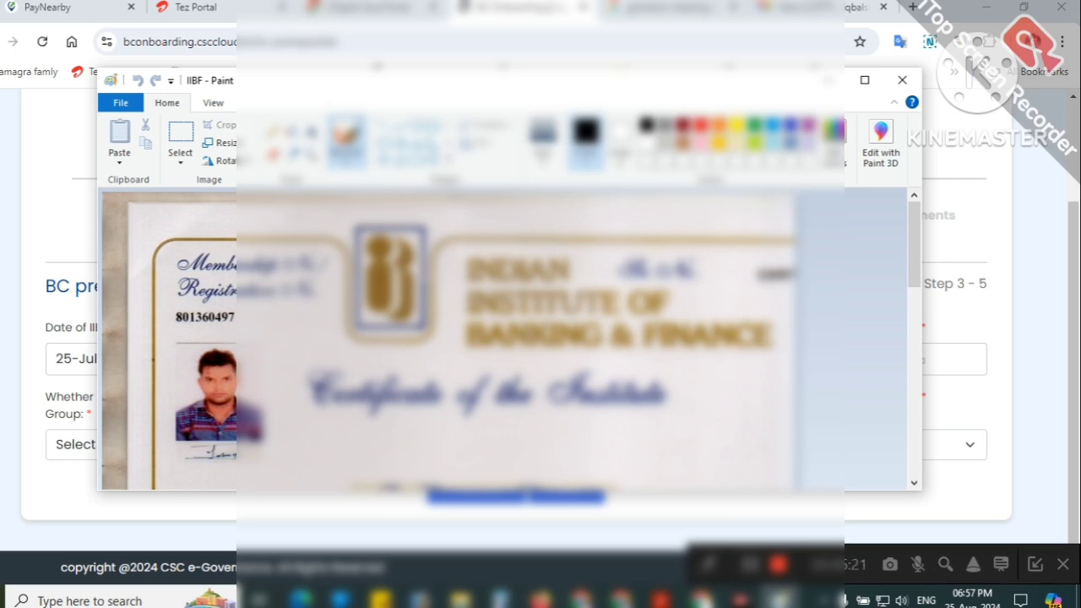
scroll(540, 347, "down", 3)
scroll(541, 346, "up", 3)
scroll(540, 346, "down", 1)
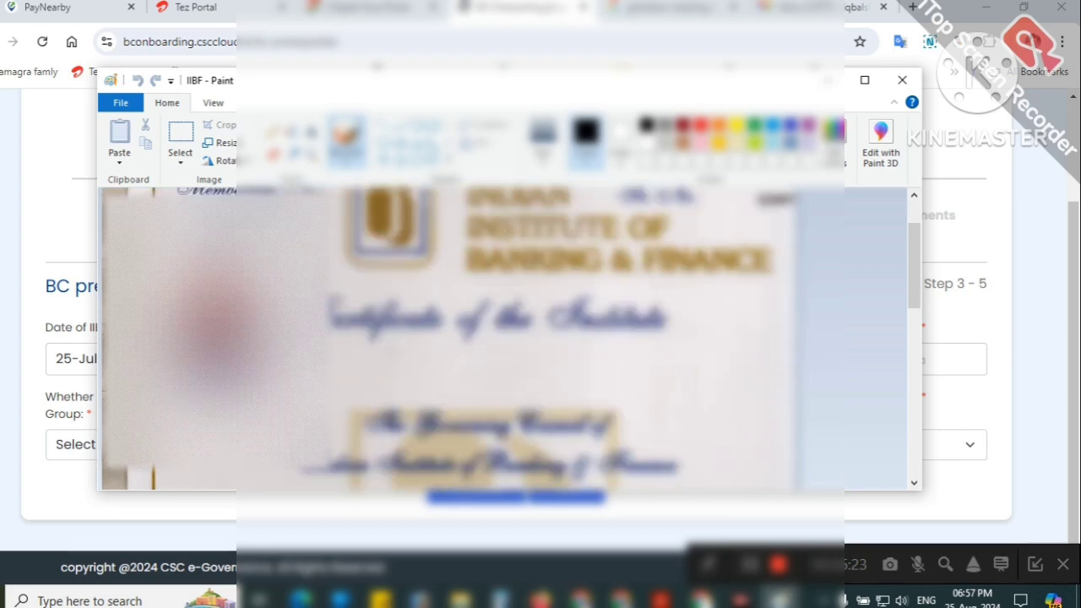
scroll(507, 338, "up", 1)
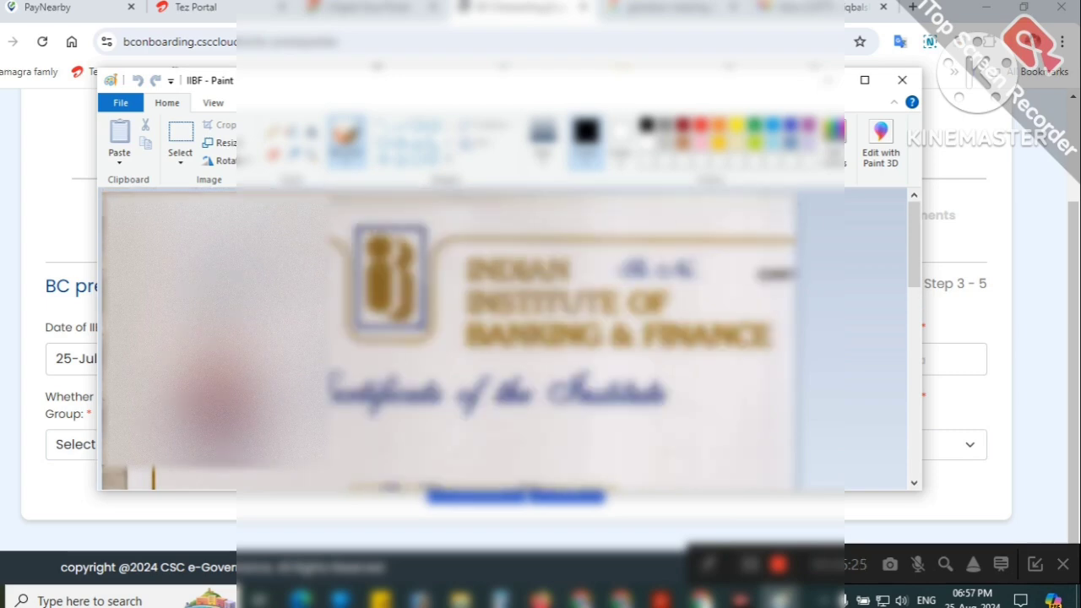
left_click(56, 329)
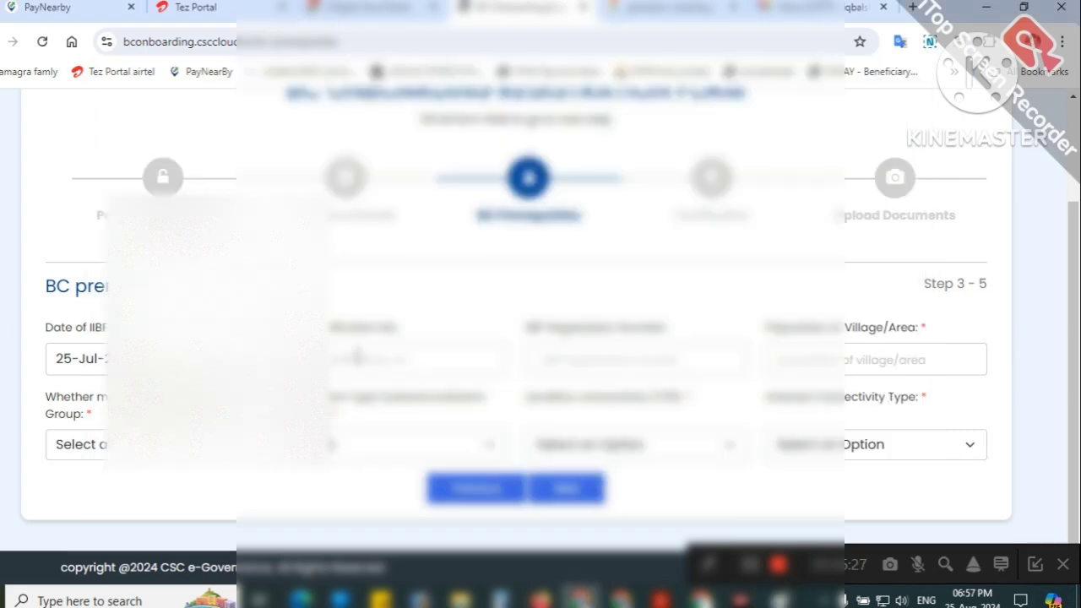
Step: Enter the IIBF certification and registration numbers and set Population of Village/Area to 8000
left_click(578, 355)
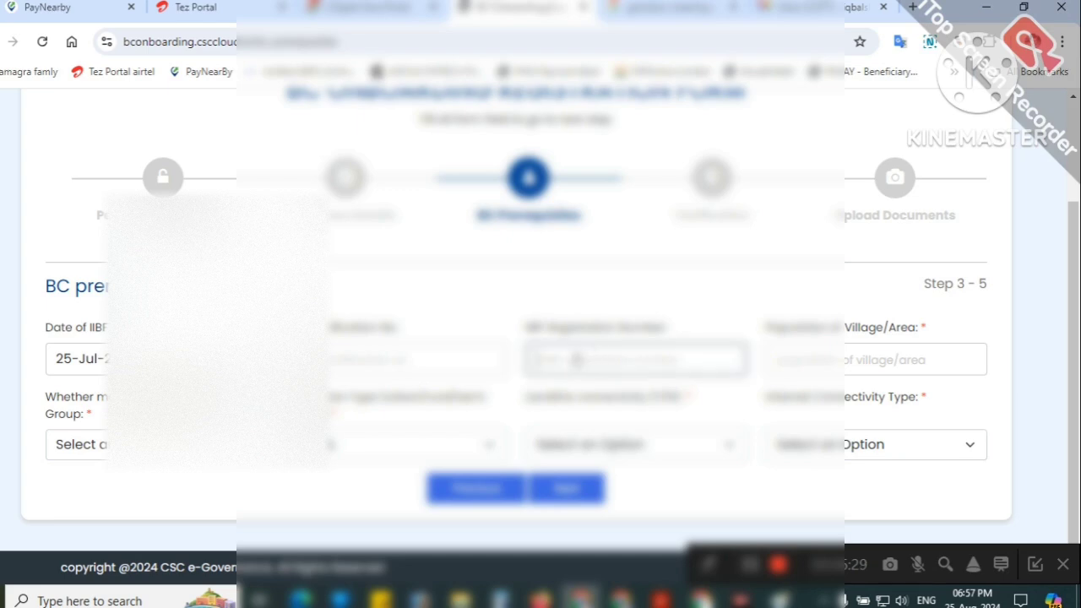
left_click(380, 357)
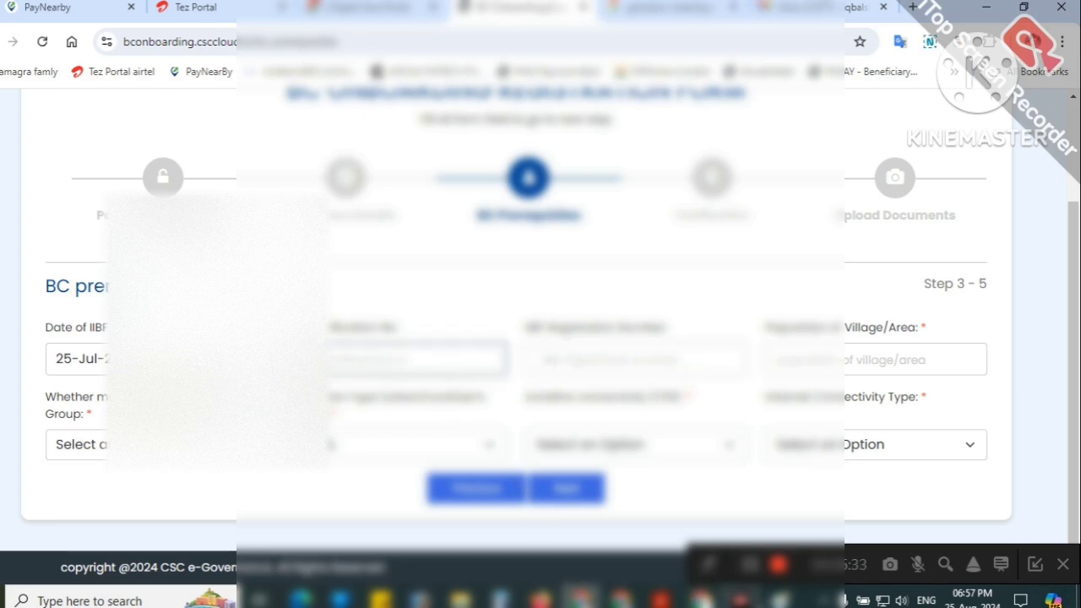
mouse_move(780, 600)
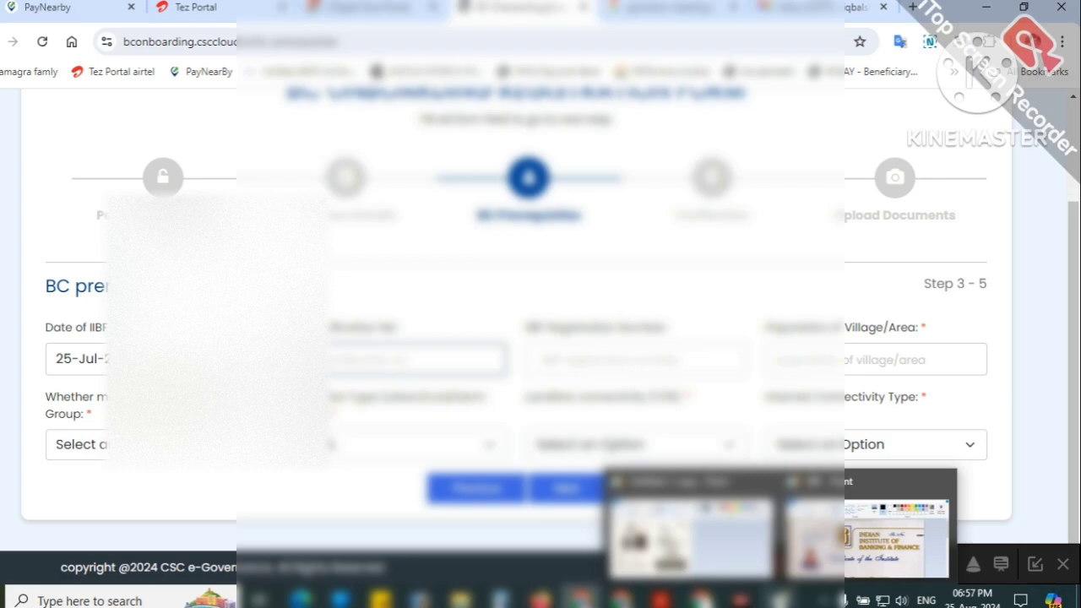
mouse_move(714, 542)
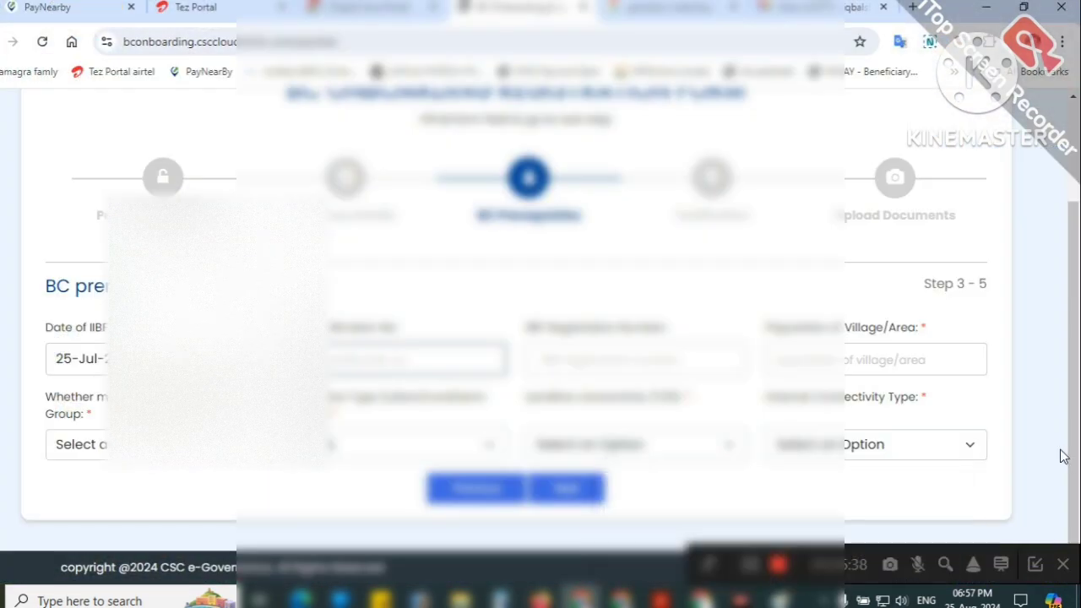
left_click(750, 564)
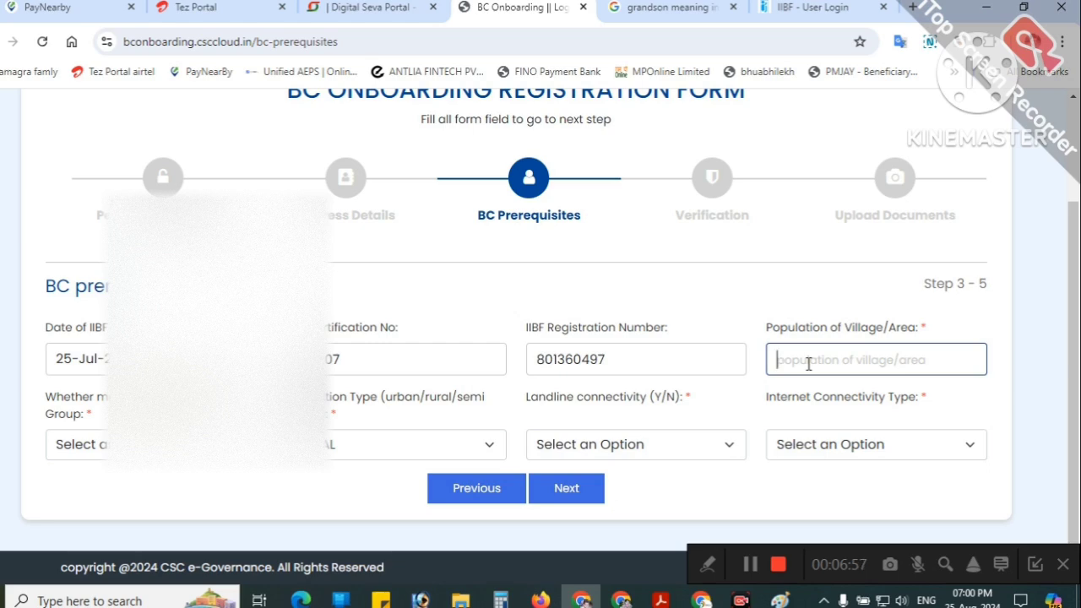
type("10")
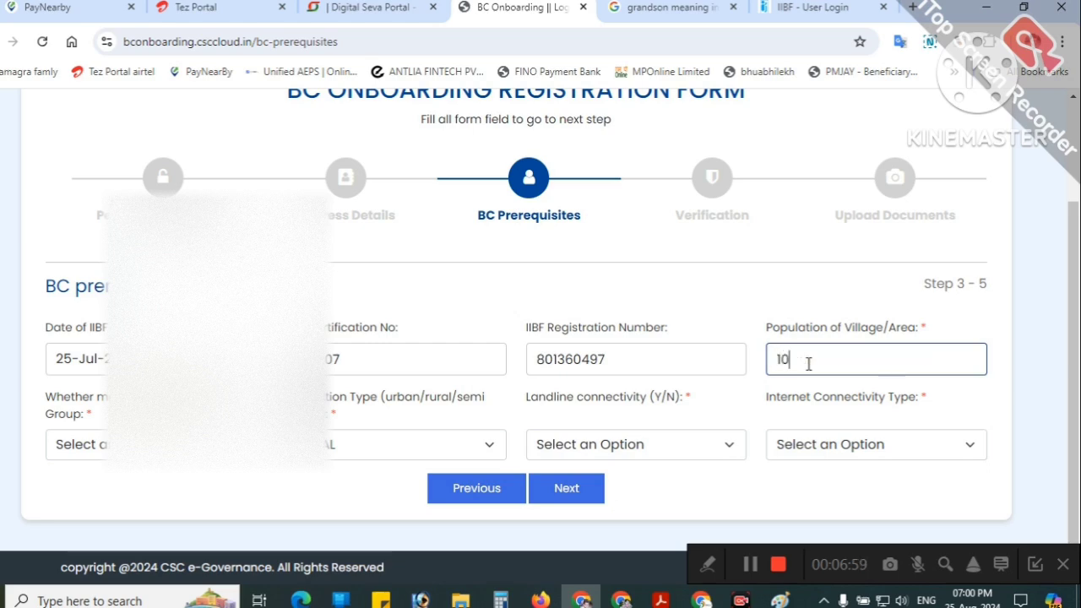
type("000")
key("BackSpace")
key("BackSpace")
key("BackSpace")
key("BackSpace")
type("8000")
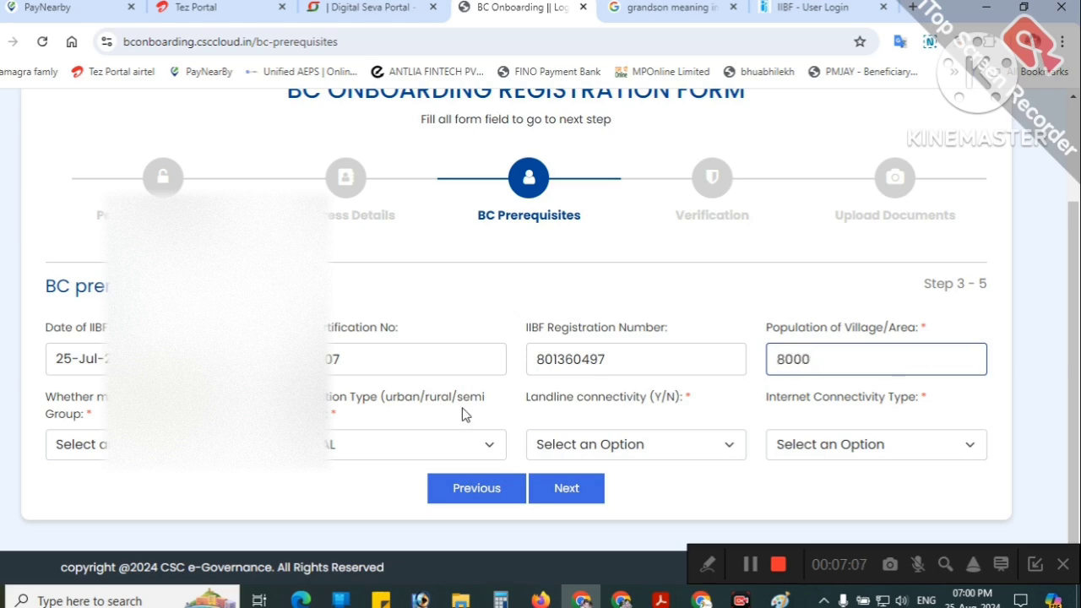
left_click(169, 444)
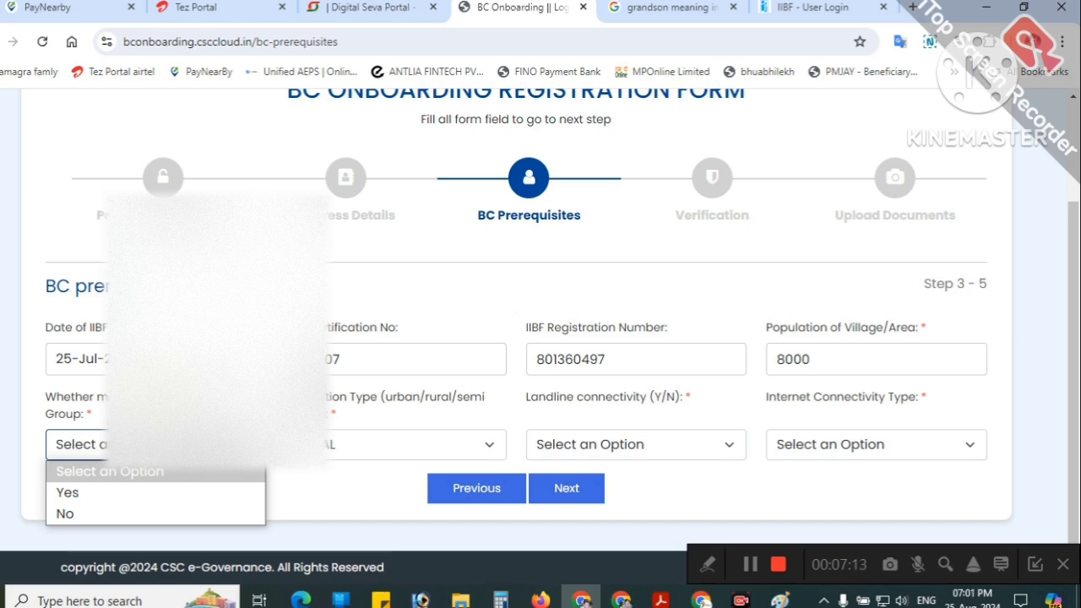
Step: Answer No for self-help group, keep population type RURAL, and set landline connectivity to Yes
left_click(94, 510)
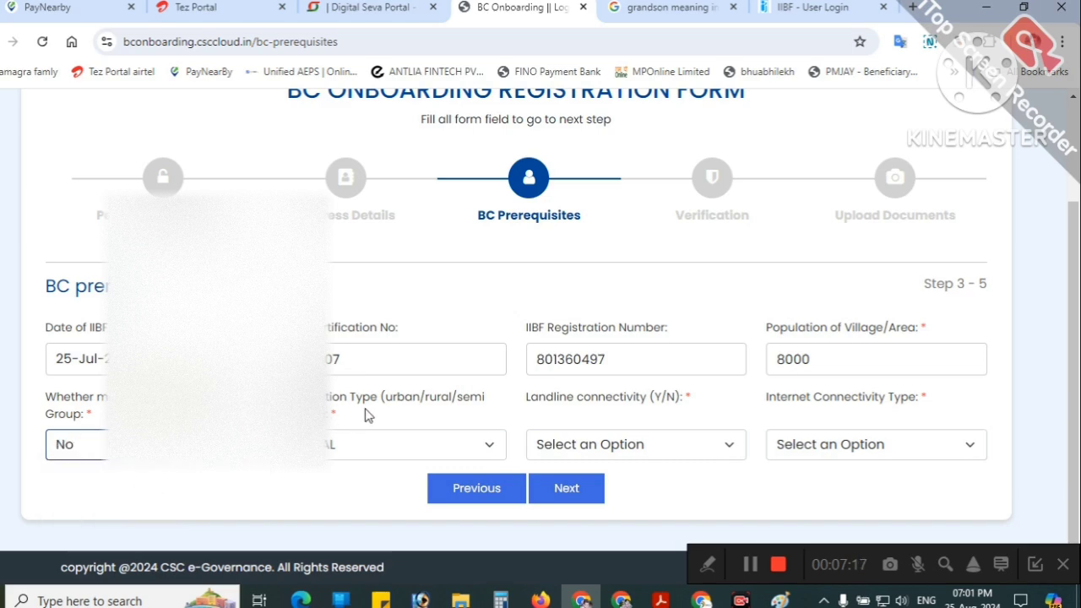
left_click(385, 437)
left_click(361, 452)
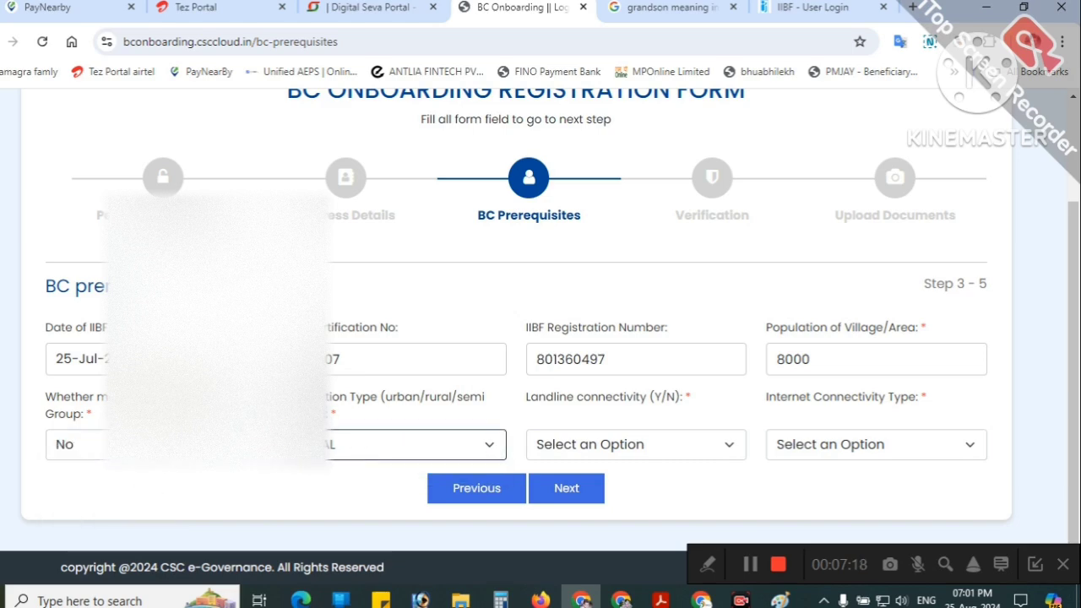
left_click(622, 456)
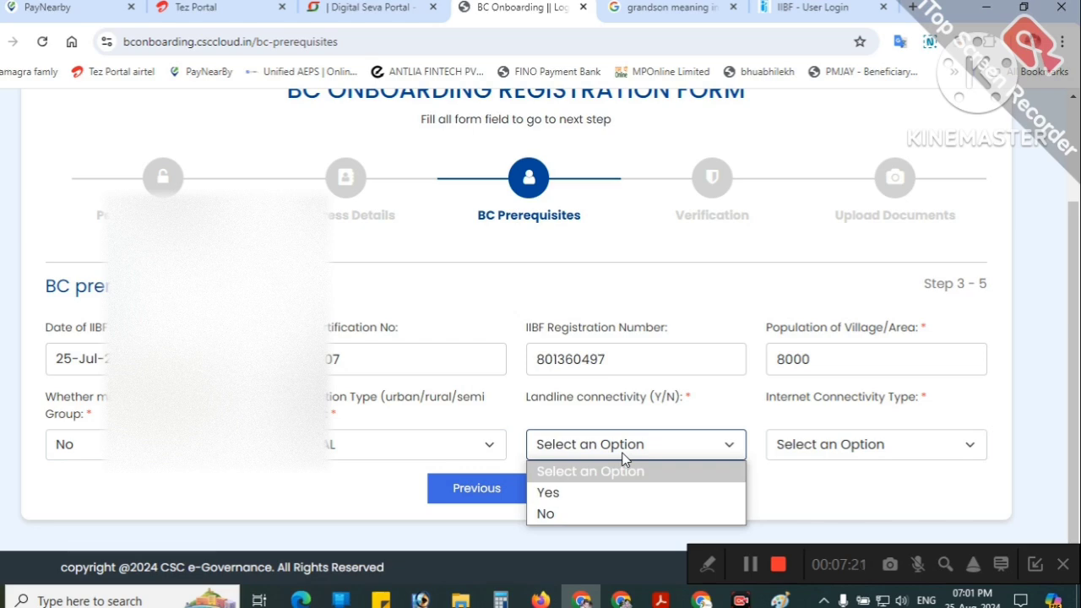
left_click(588, 498)
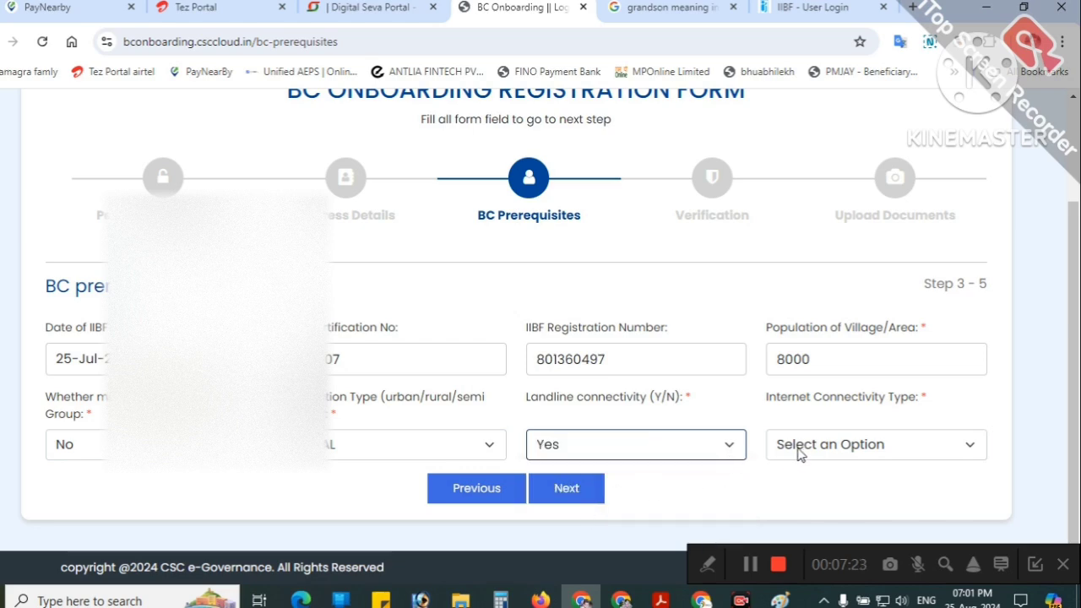
Step: Choose Broadband (Landline) as the internet connectivity type and submit the prerequisites
left_click(865, 450)
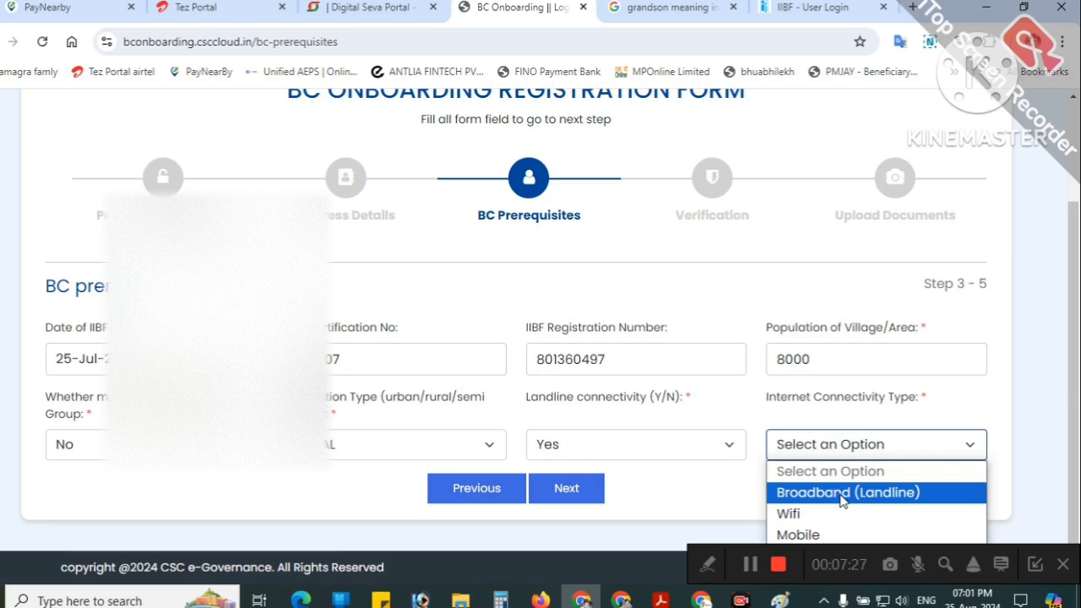
left_click(841, 495)
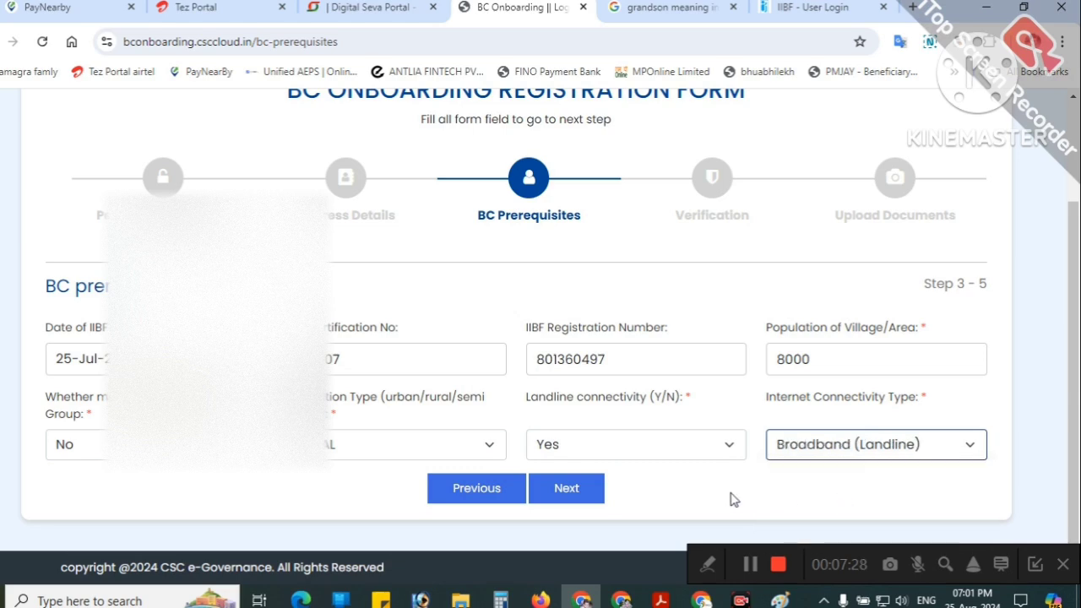
left_click(862, 451)
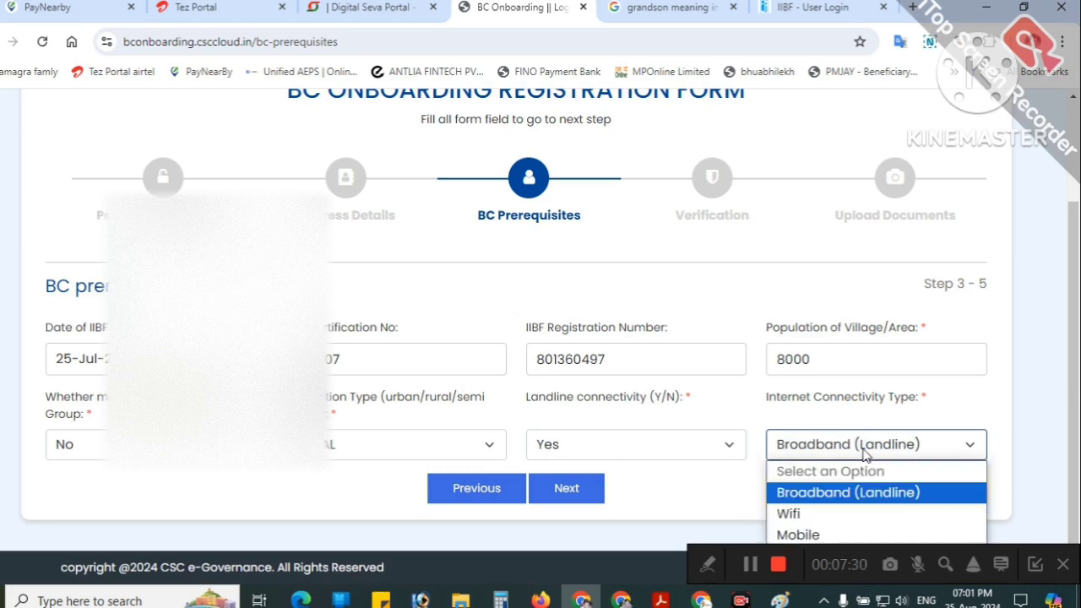
left_click(835, 499)
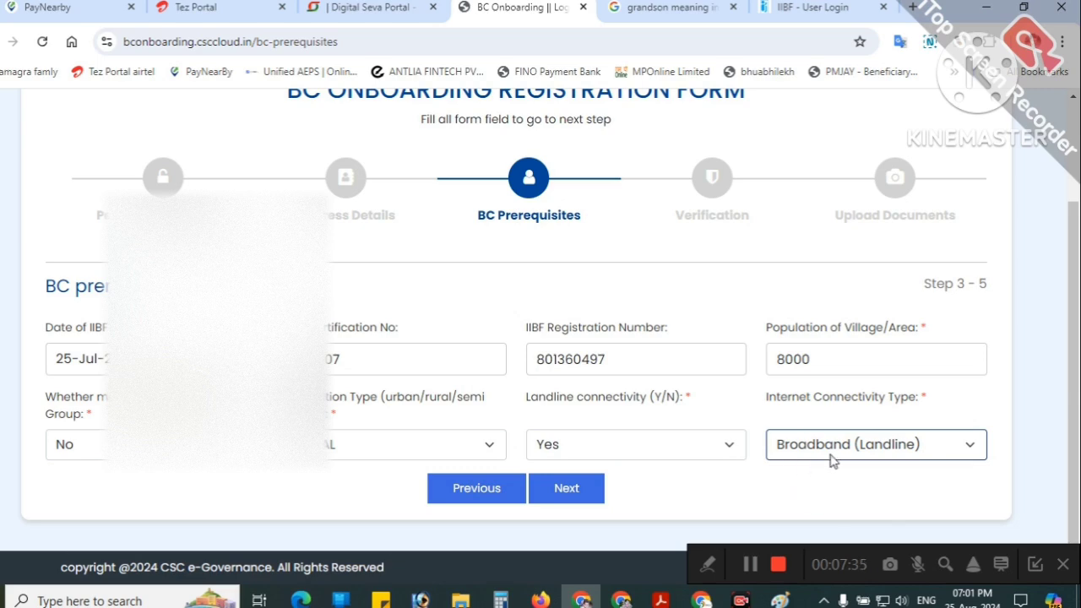
left_click(584, 496)
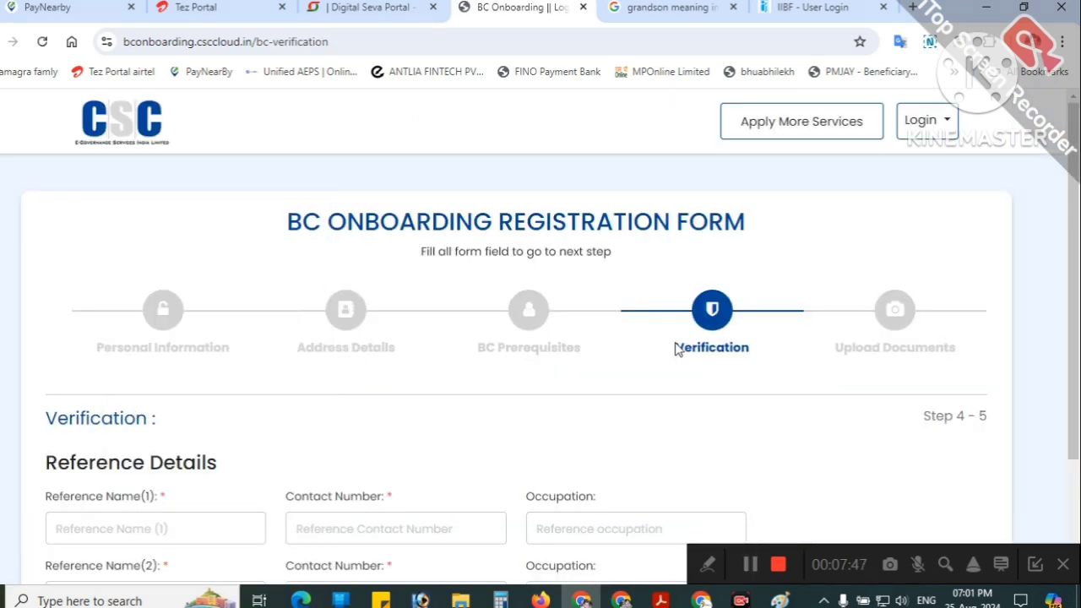
Step: Scroll to the Verification step's reference name and occupation fields, then switch to Digital Seva's DM Info page
left_click_drag(674, 349, 750, 352)
scroll(580, 331, "down", 2)
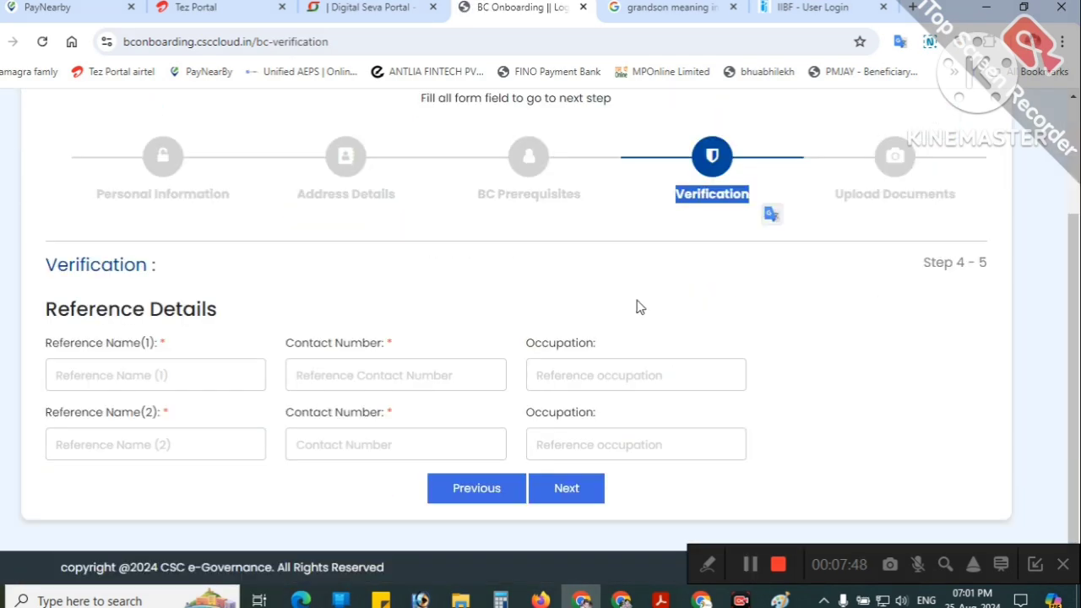
left_click(155, 375)
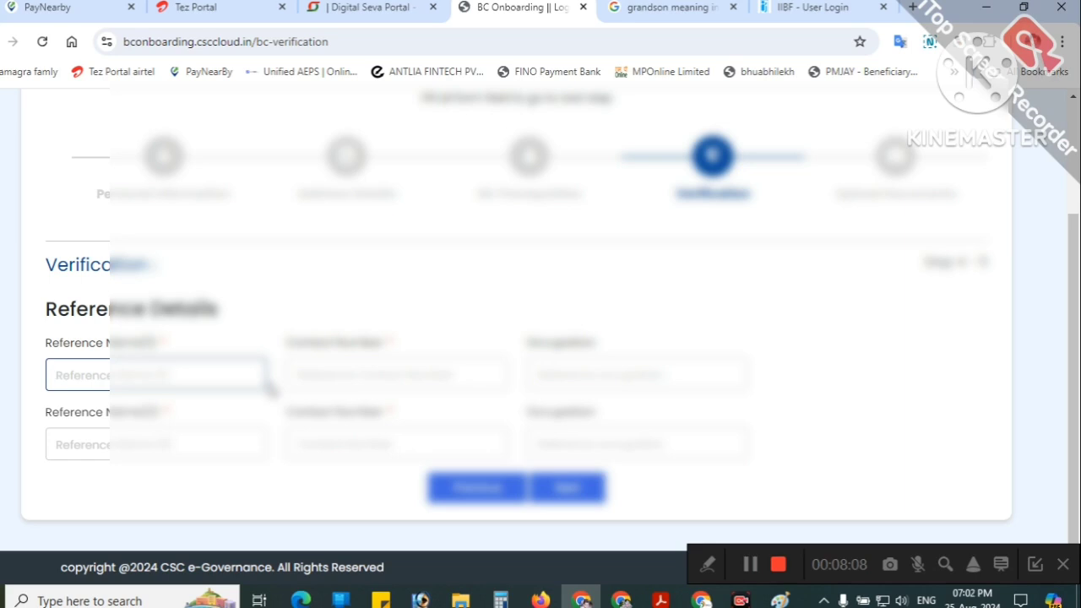
left_click(598, 368)
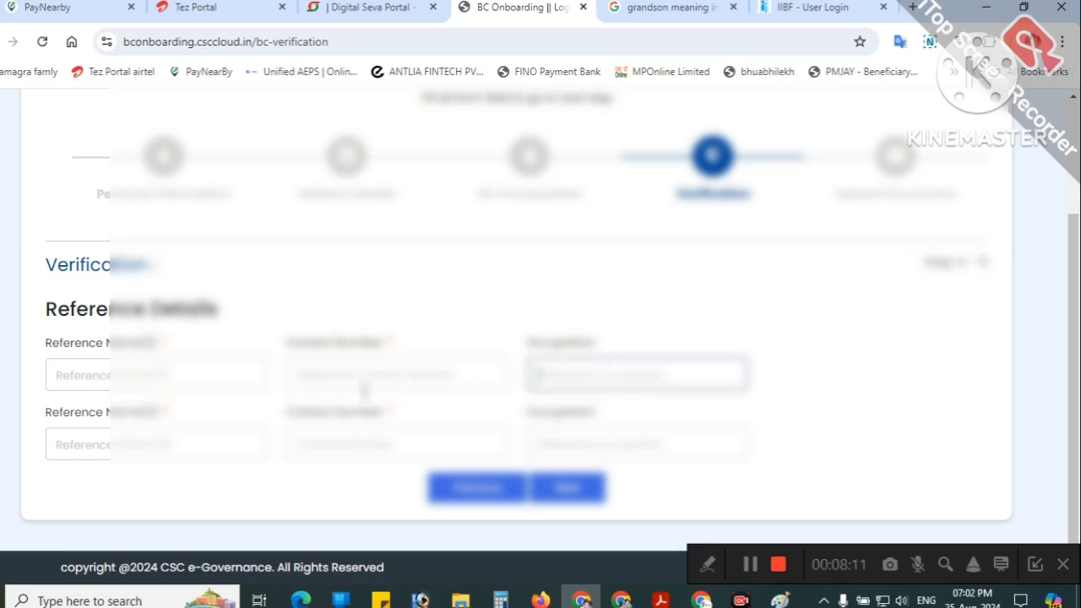
left_click(756, 565)
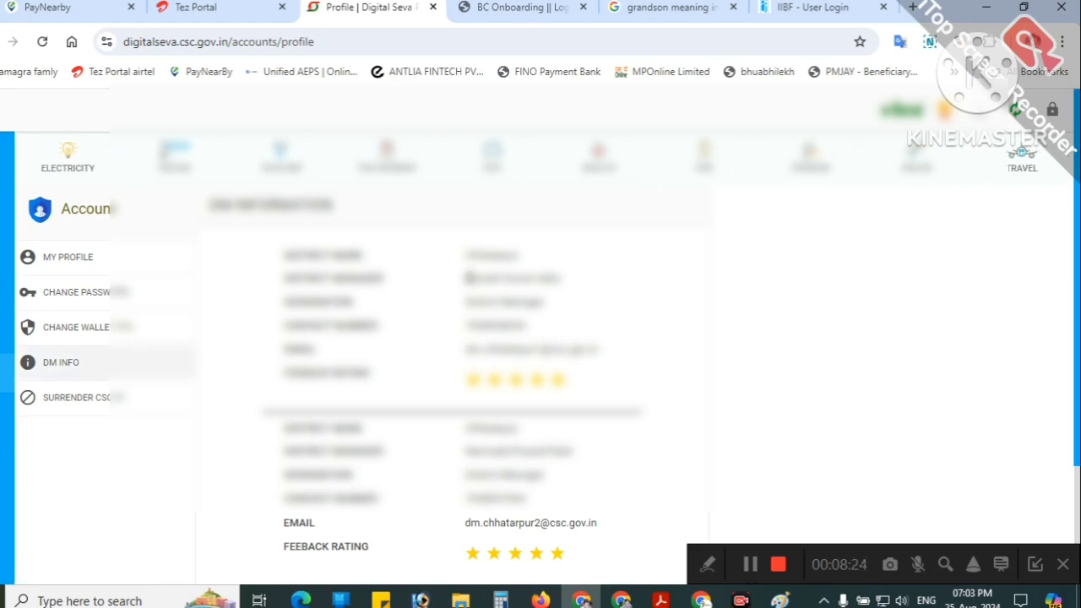
Step: Copy both district managers' names from the DM Info page into the two reference name fields
left_click_drag(466, 278, 547, 287)
right_click(548, 287)
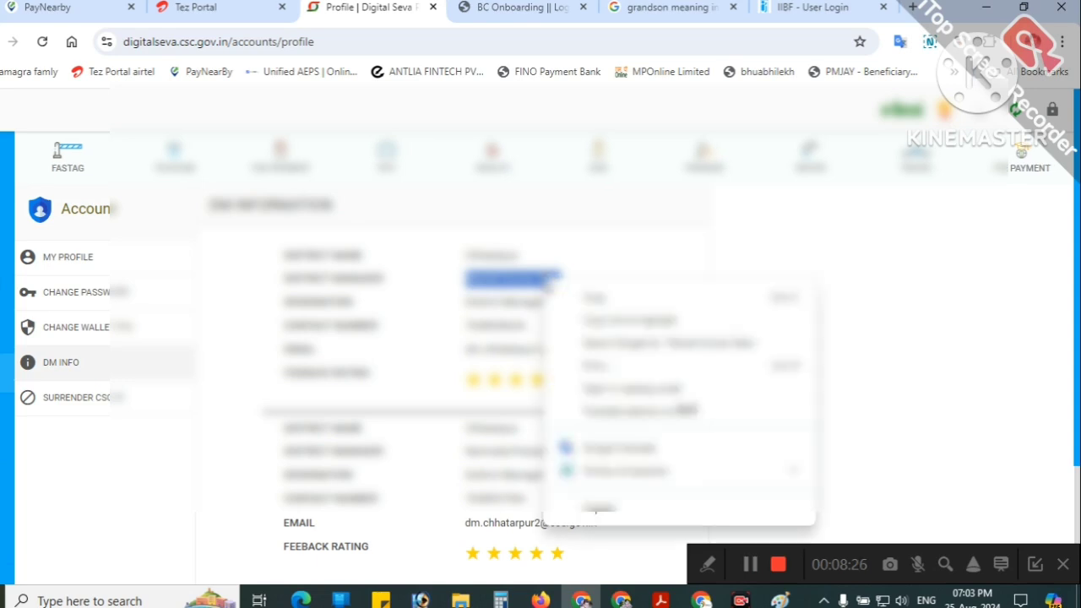
left_click(574, 297)
left_click(812, 8)
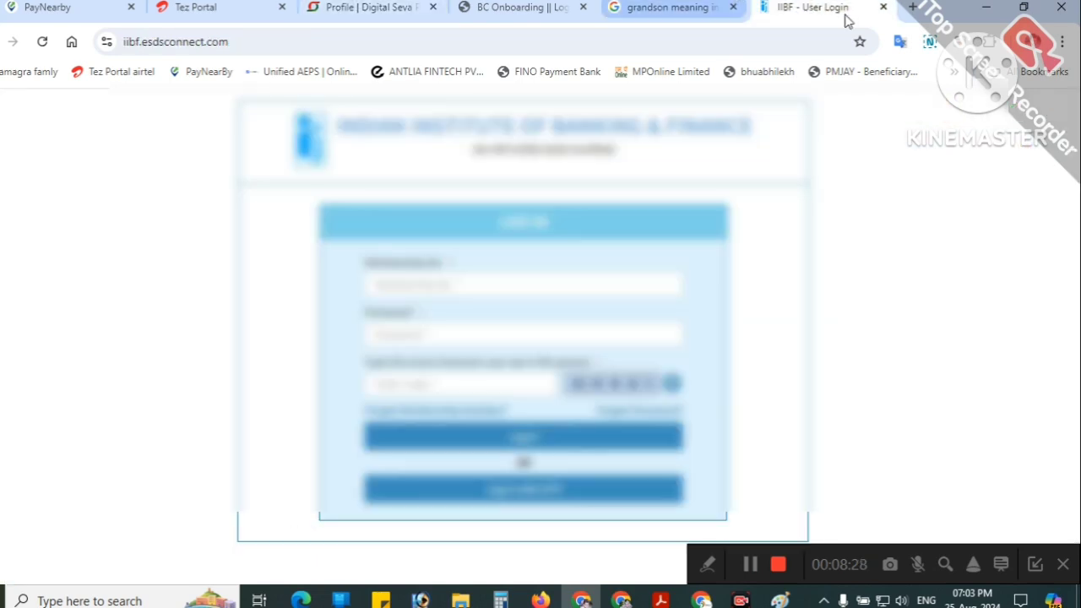
left_click(883, 6)
left_click(620, 7)
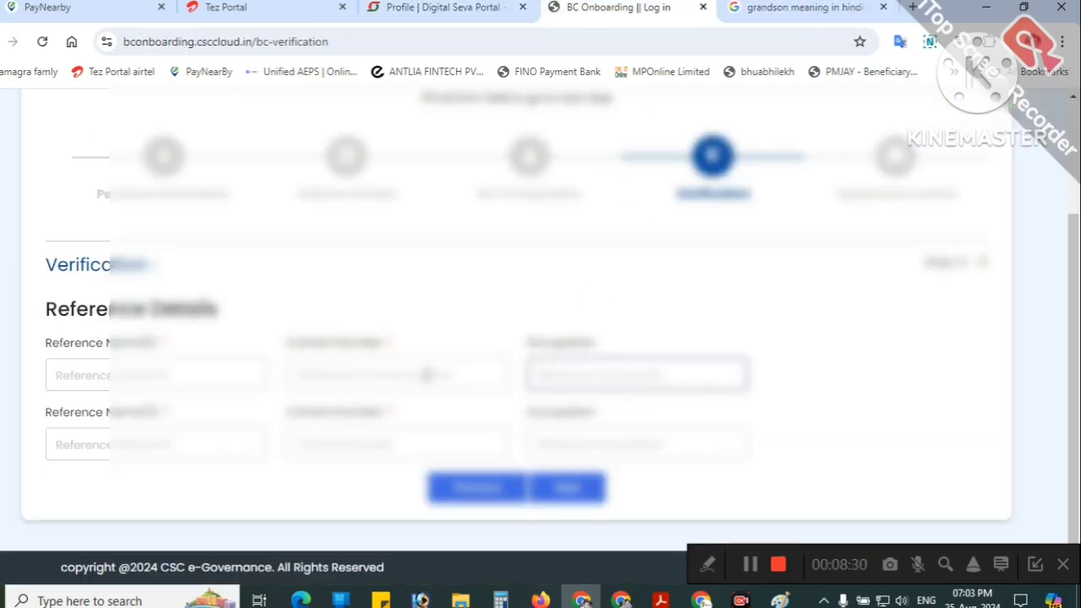
left_click(171, 377)
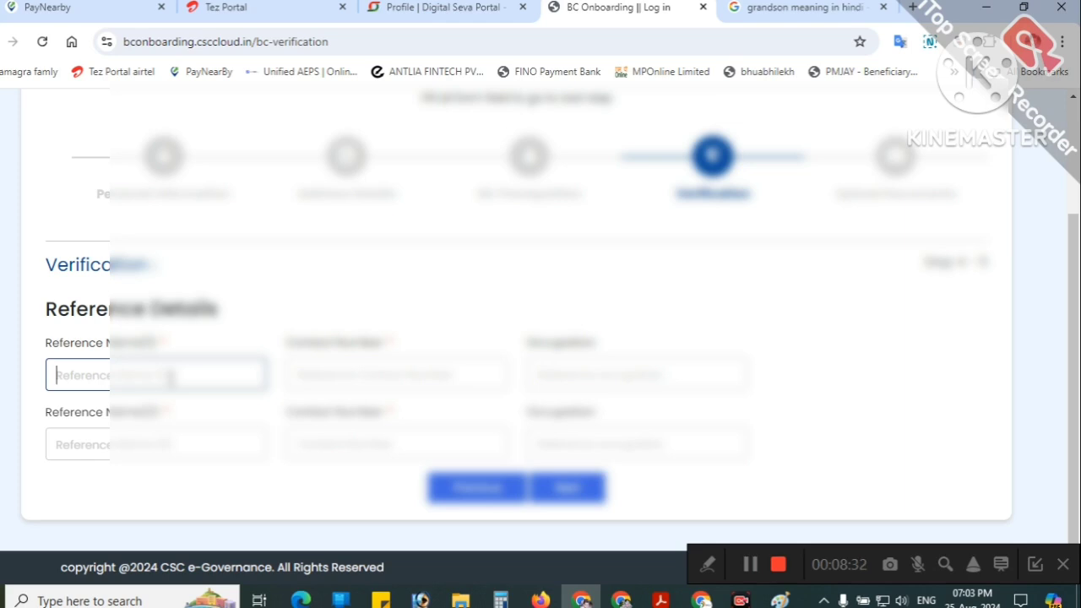
key("ctrl+v")
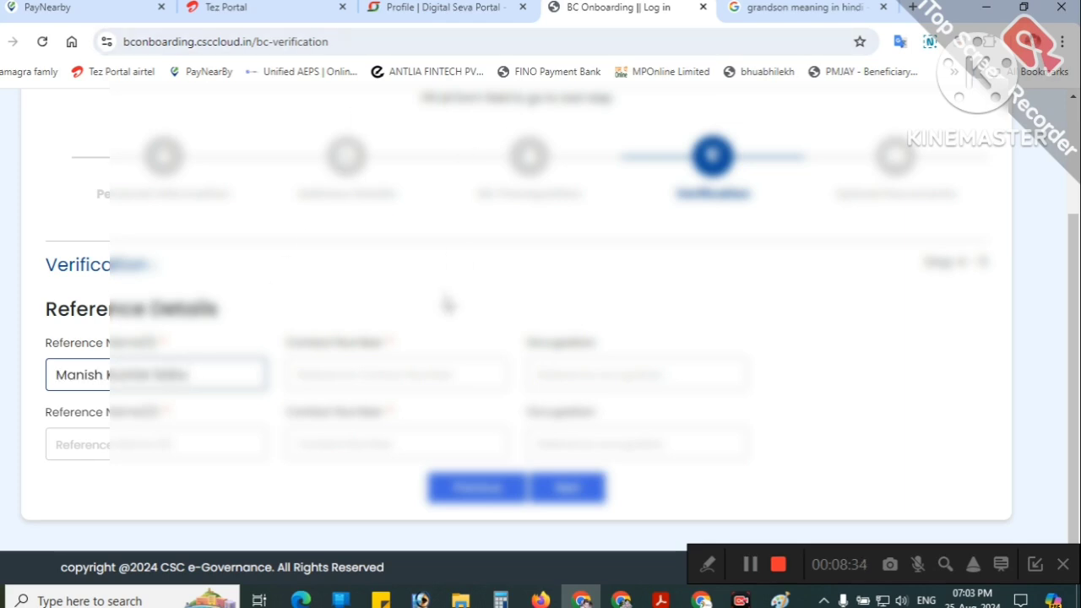
left_click(446, 7)
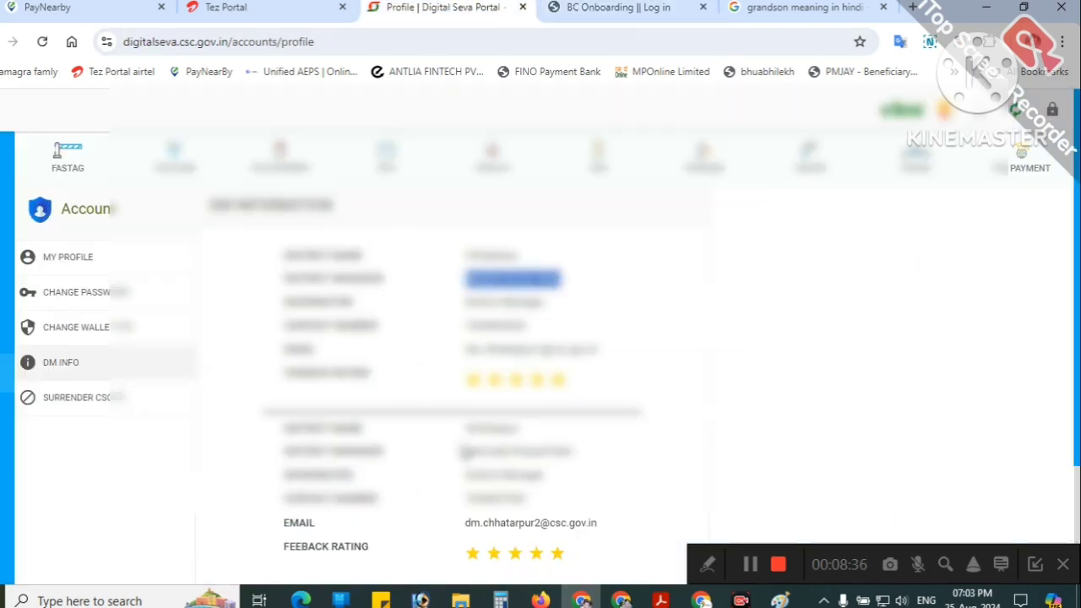
left_click_drag(465, 452, 577, 452)
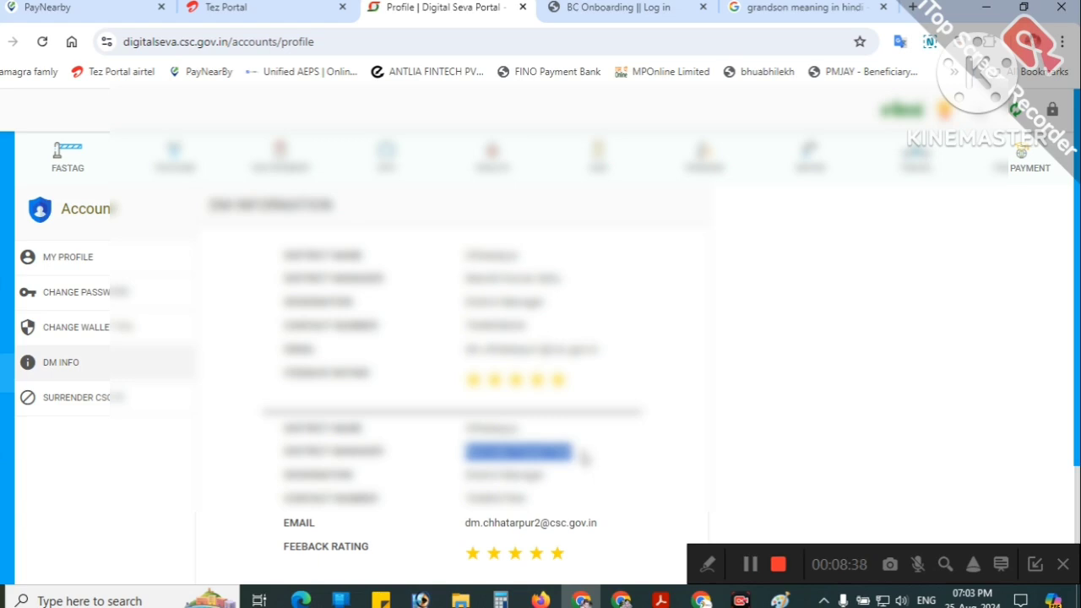
left_click(618, 7)
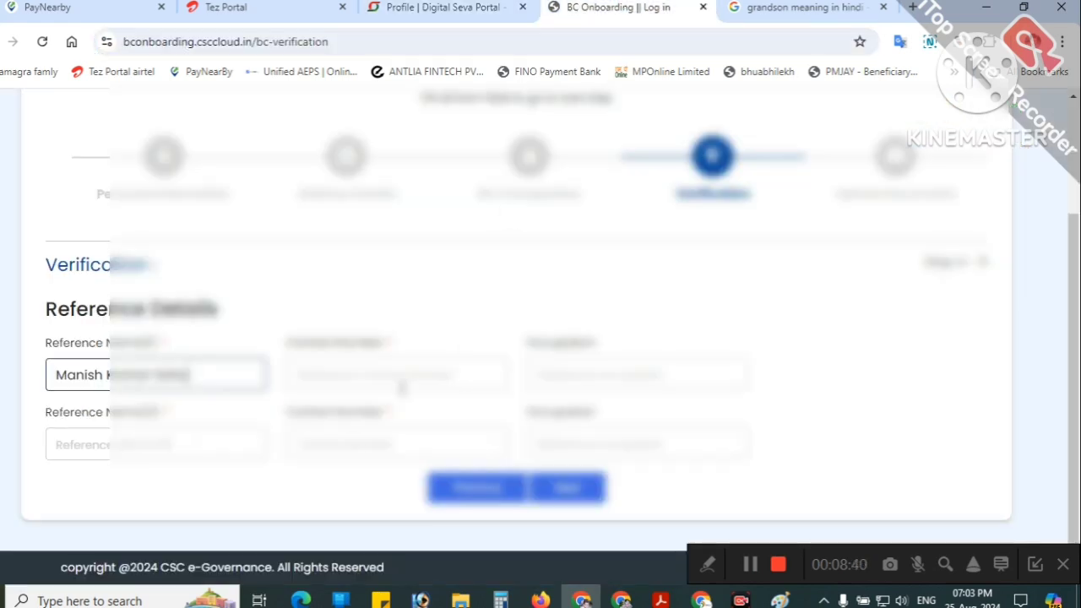
key("ctrl+v")
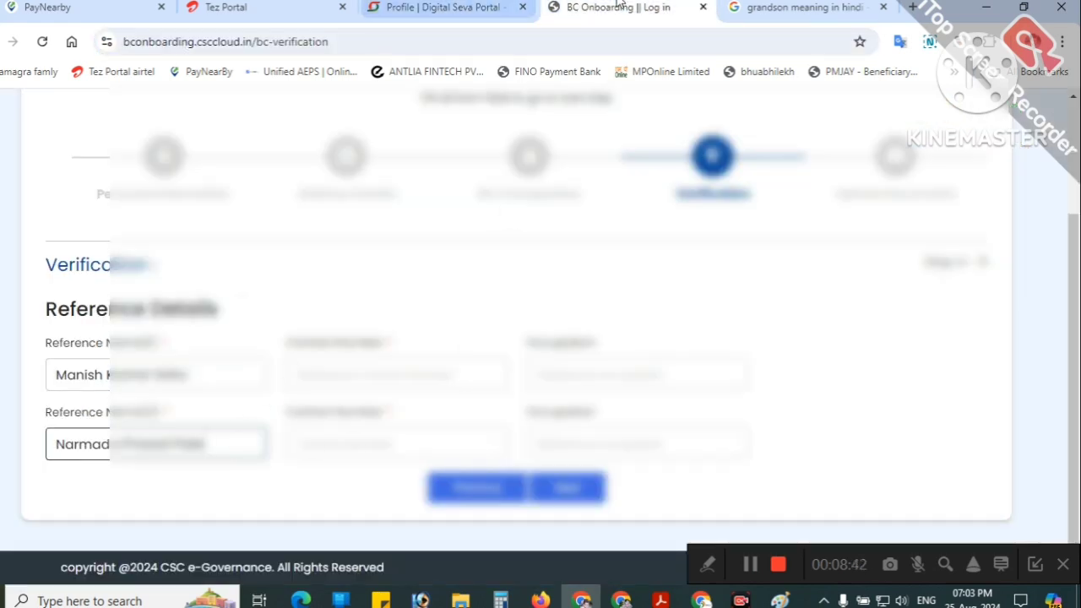
Step: Copy the first district manager's contact number into the first reference's contact number field
left_click(764, 5)
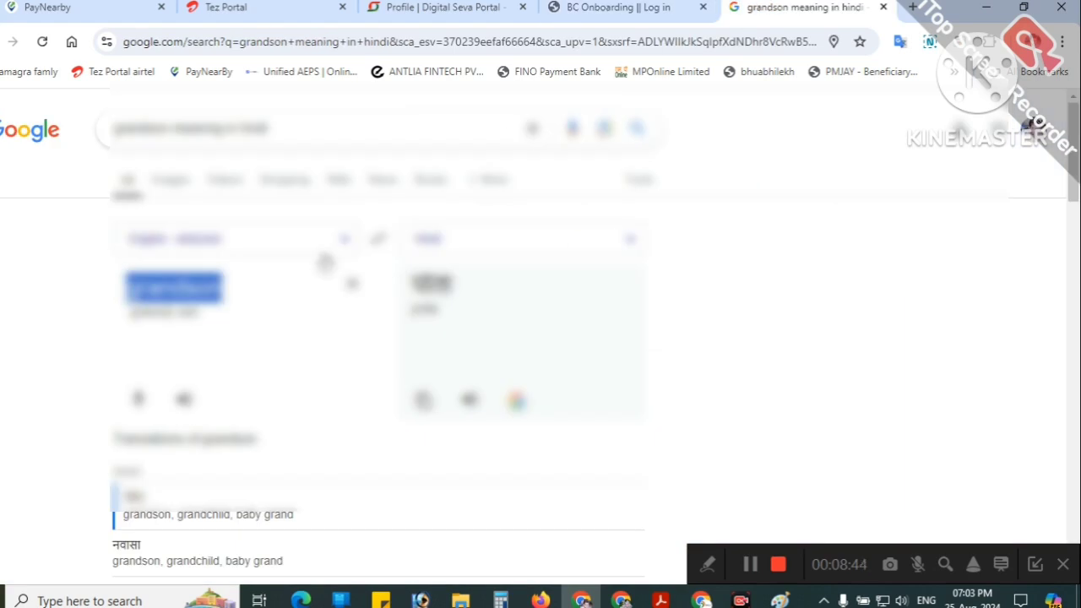
left_click(562, 5)
left_click(471, 5)
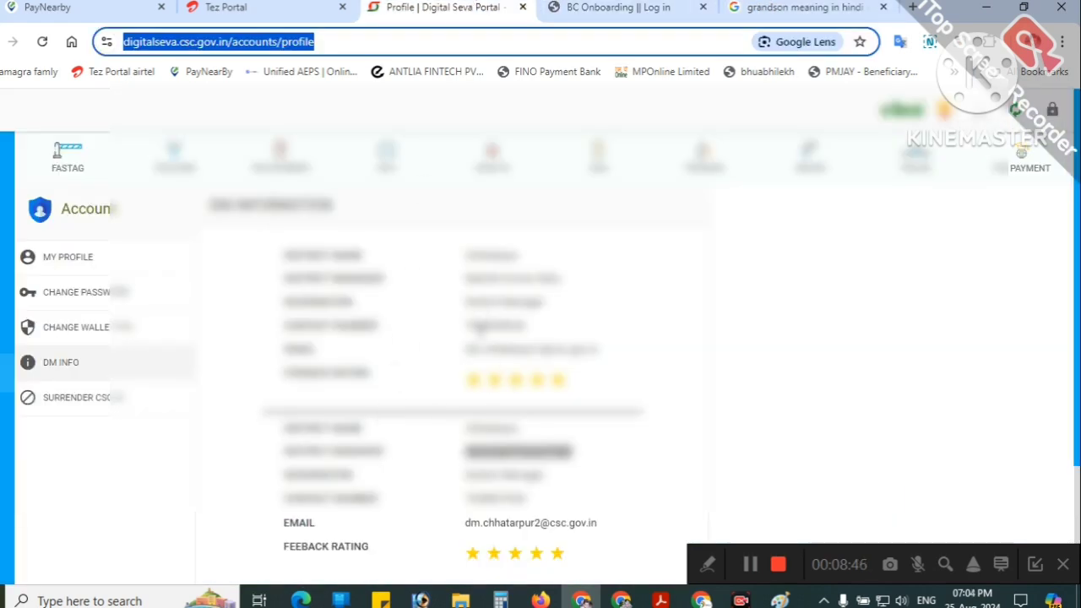
left_click(584, 326)
triple_click(497, 328)
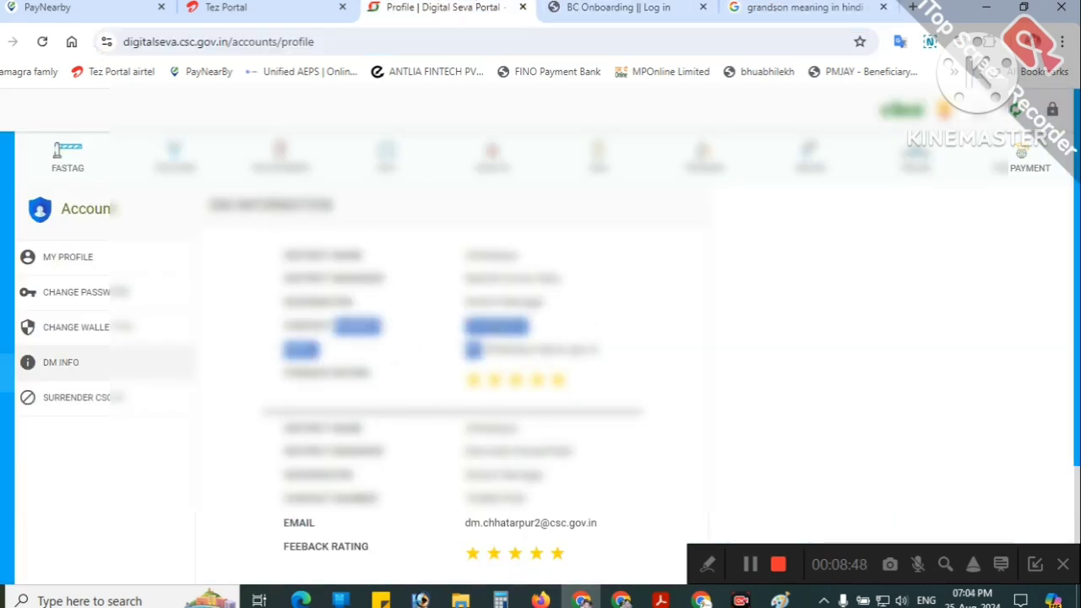
left_click(596, 9)
left_click(362, 374)
key("ctrl+v")
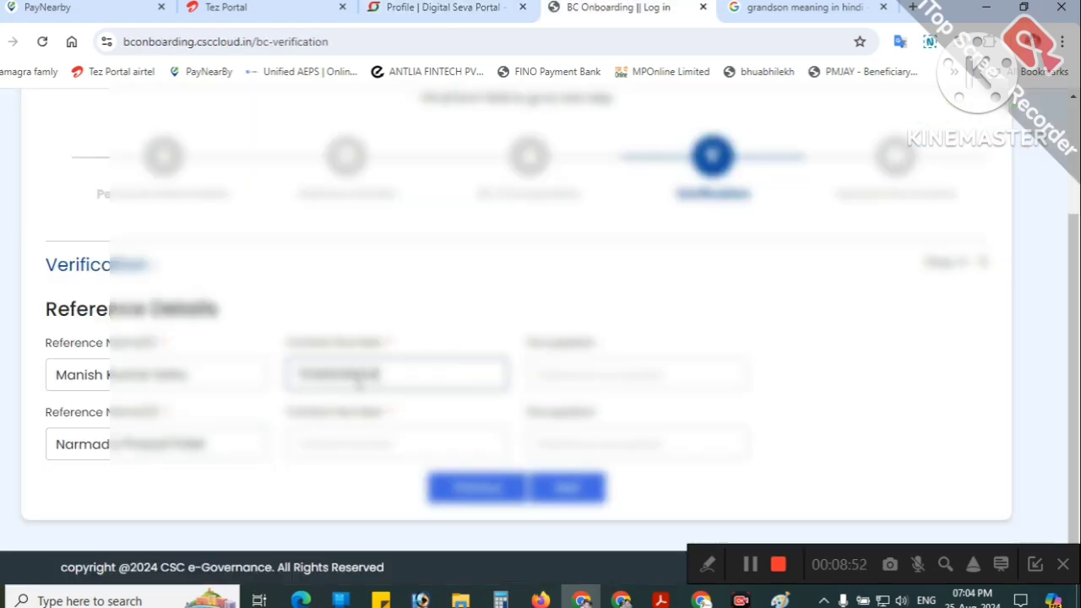
left_click(444, 8)
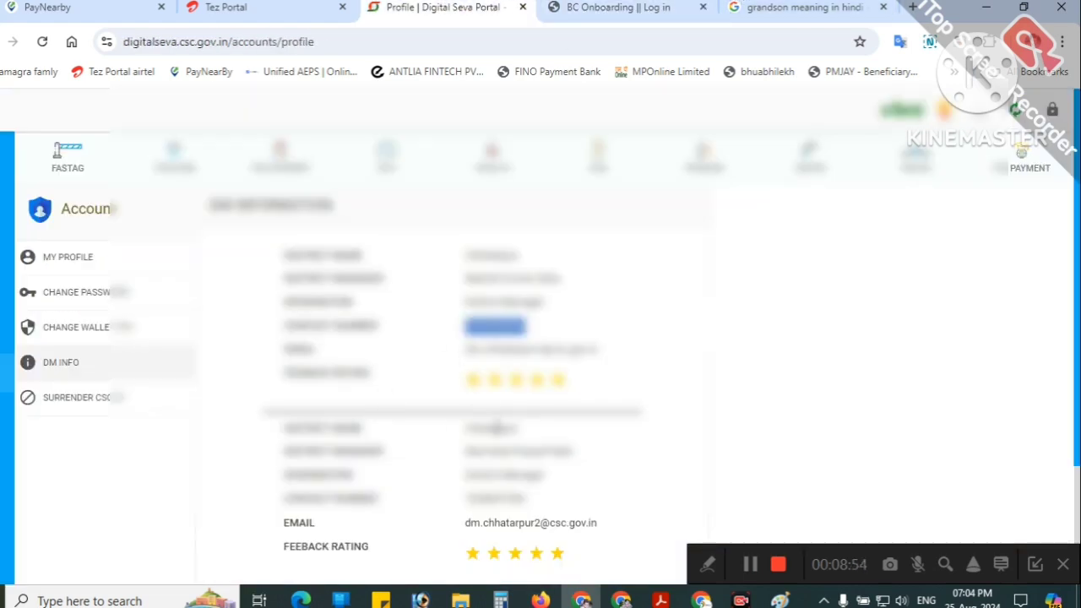
left_click(749, 564)
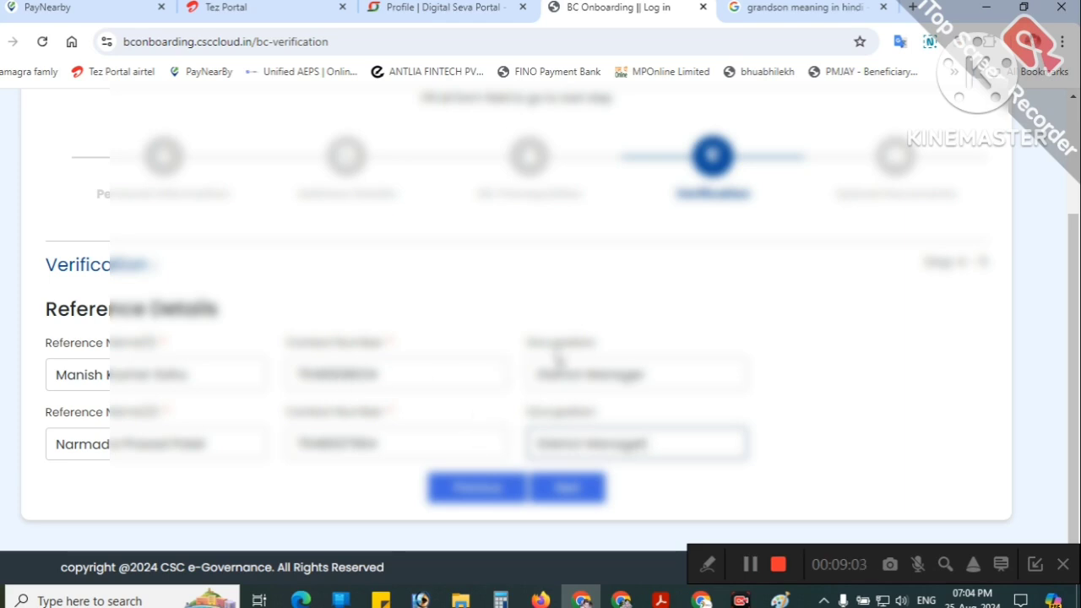
Step: Move to Upload Documents and attach PAN CARD from F:\csc\MY DOCS to the Pan Card upload
left_click(569, 484)
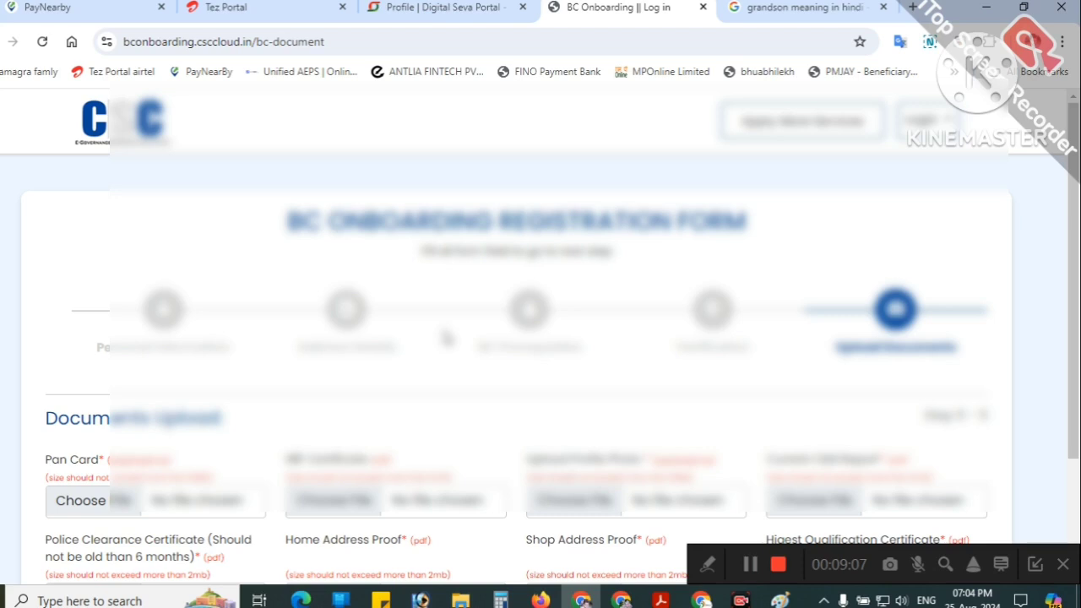
scroll(446, 338, "down", 2)
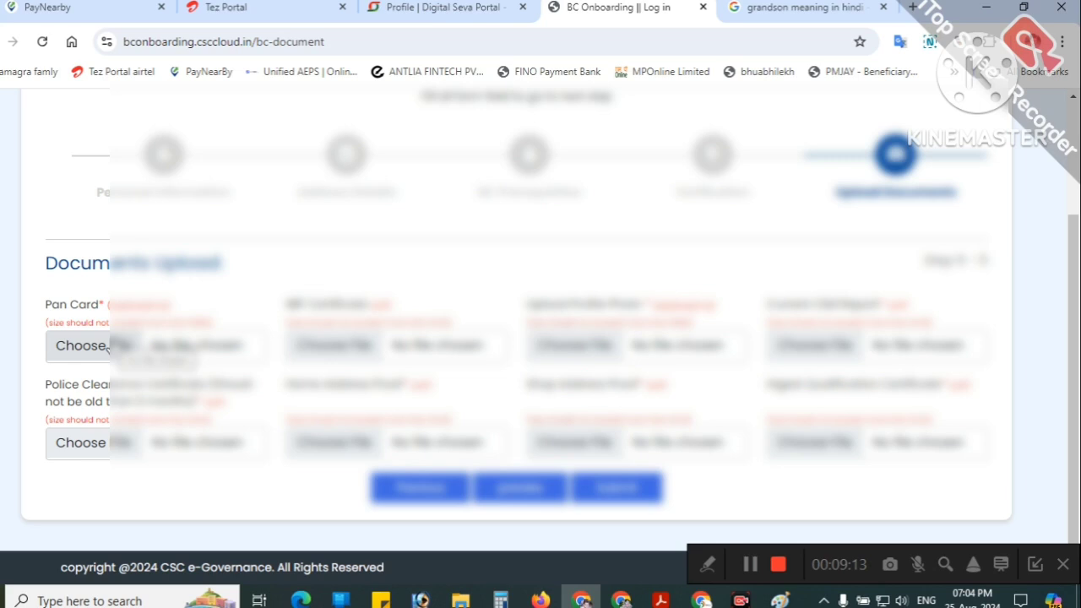
left_click(107, 344)
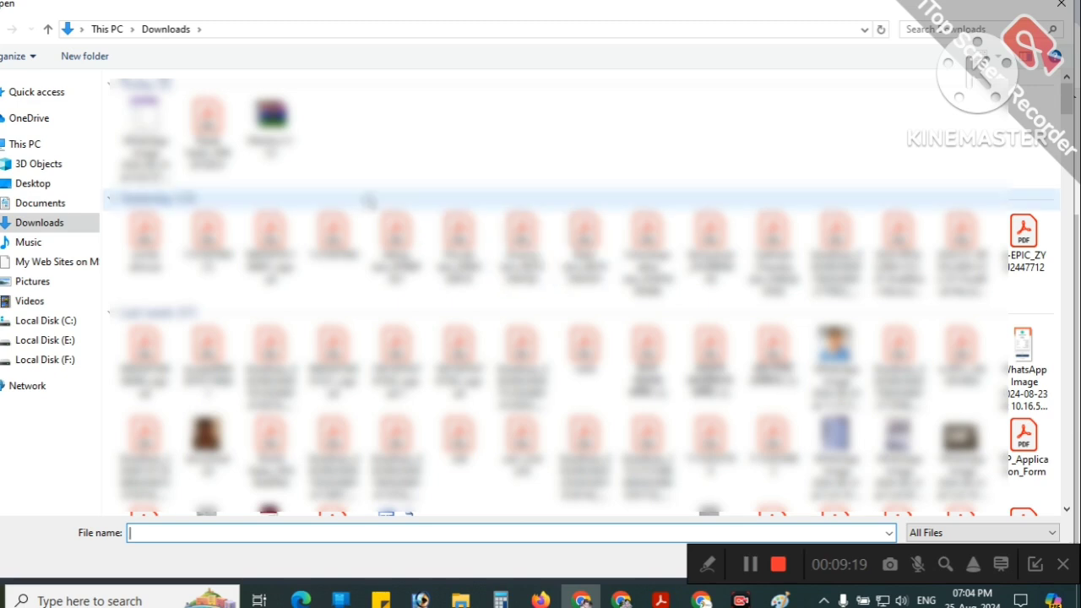
left_click(51, 359)
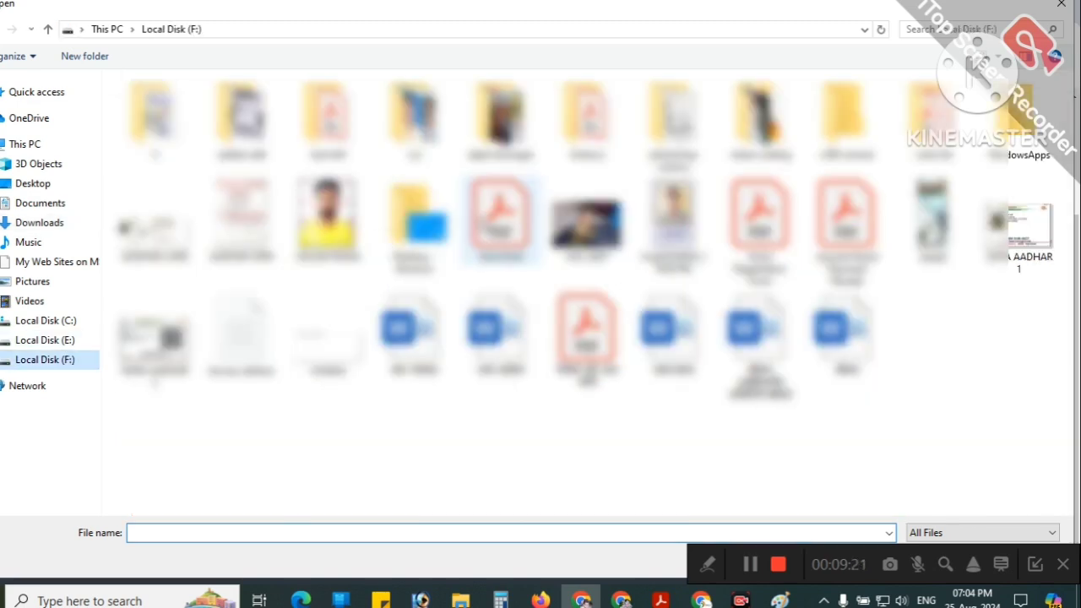
double_click(418, 127)
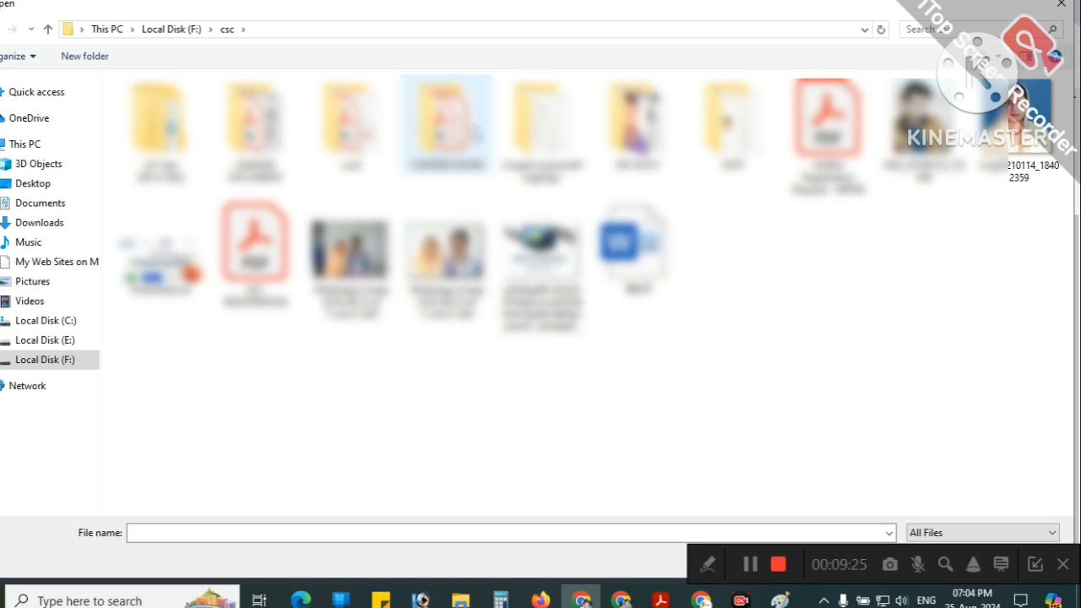
double_click(638, 123)
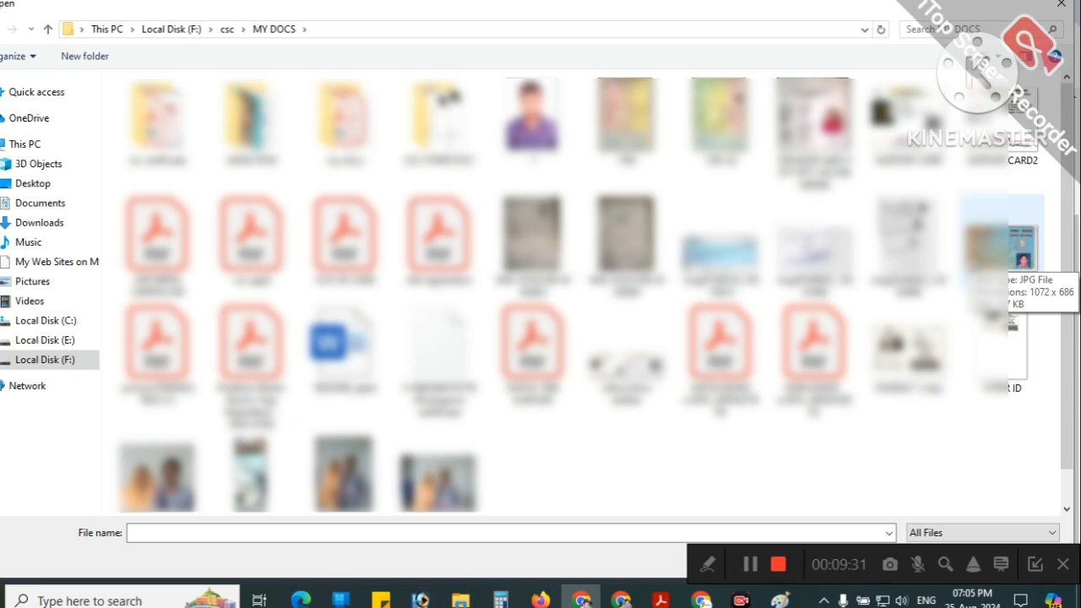
double_click(969, 256)
right_click(969, 256)
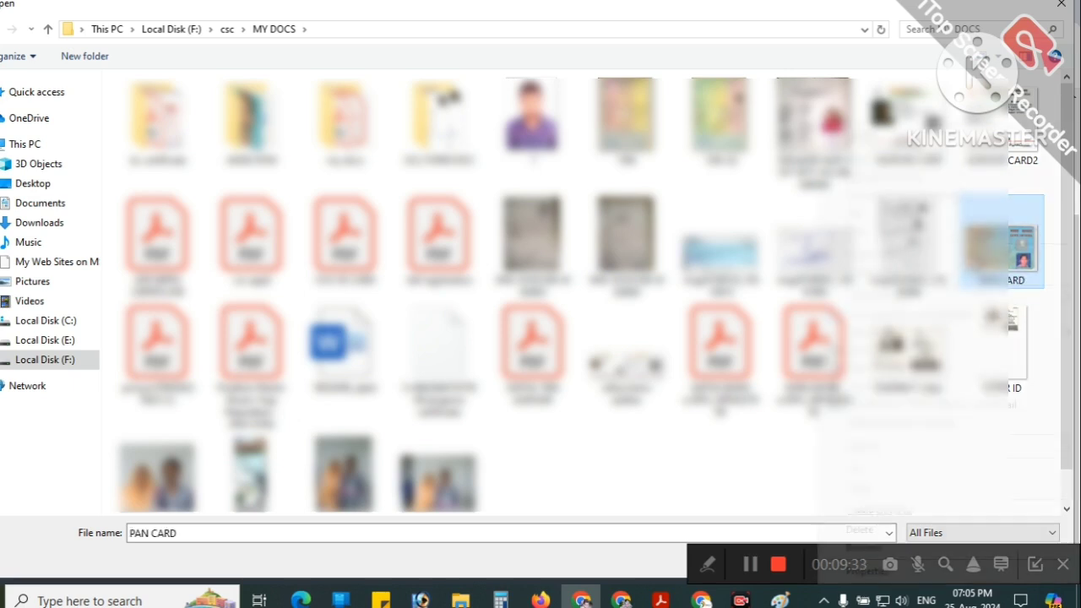
left_click(753, 566)
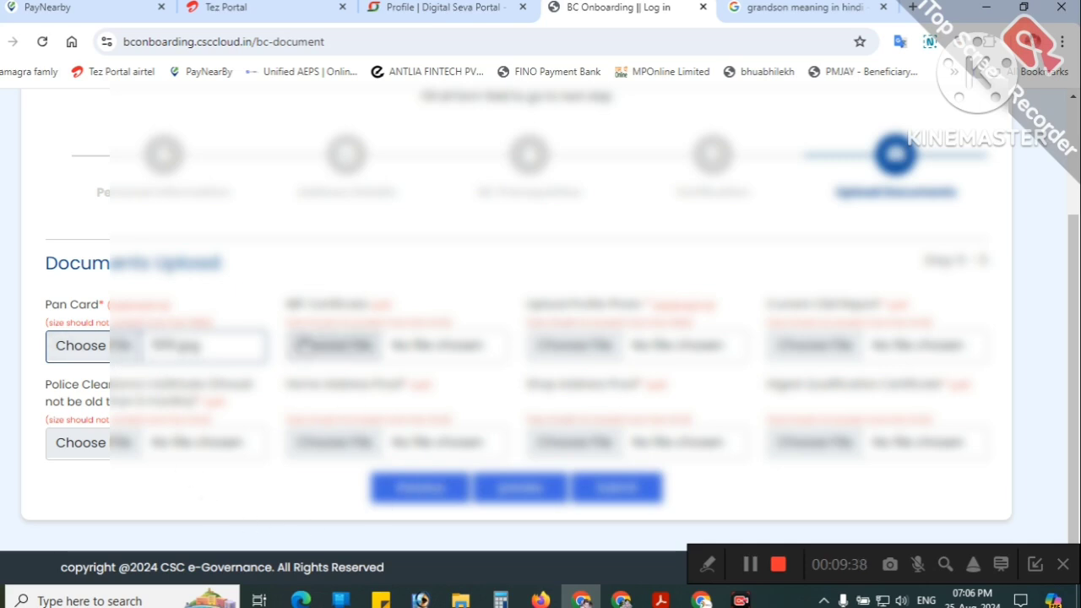
Step: Attach the IIBF file from F:\csc\MY DOCS\my docs as the IIBF Certificate upload
left_click(333, 346)
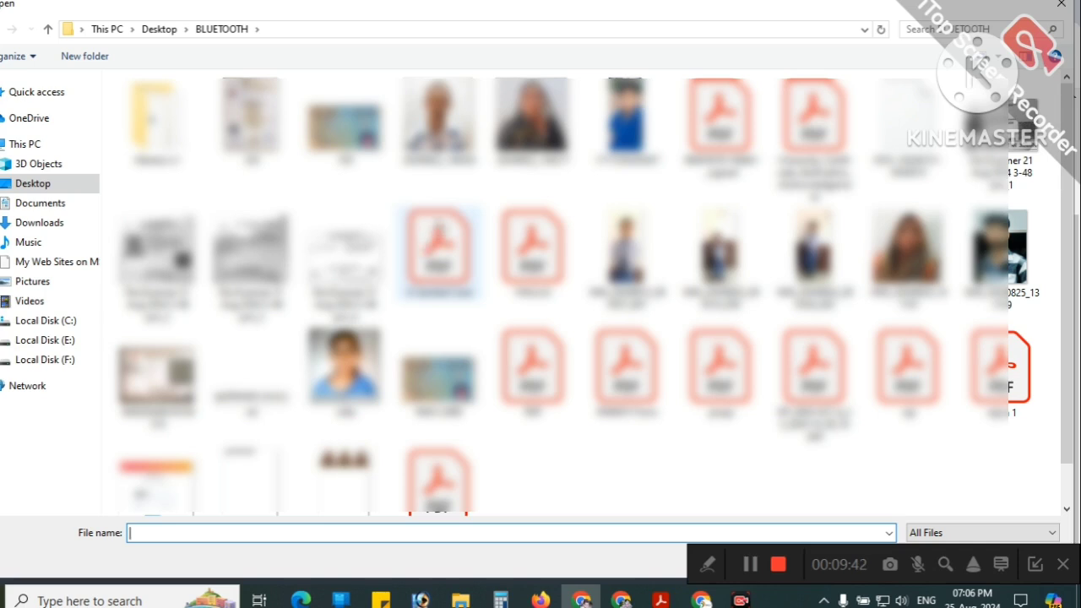
left_click(45, 359)
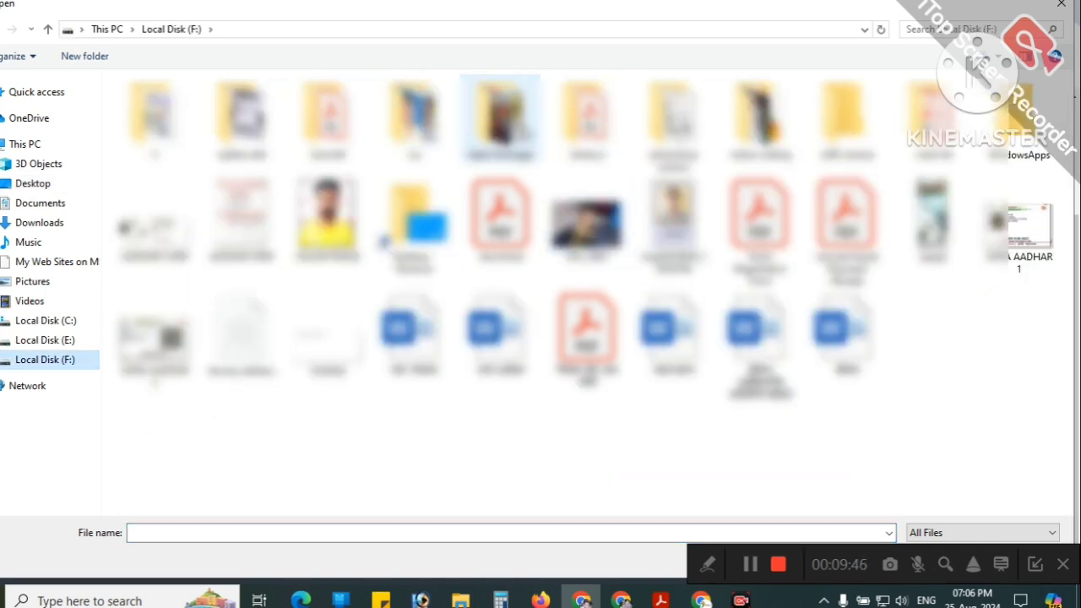
double_click(413, 118)
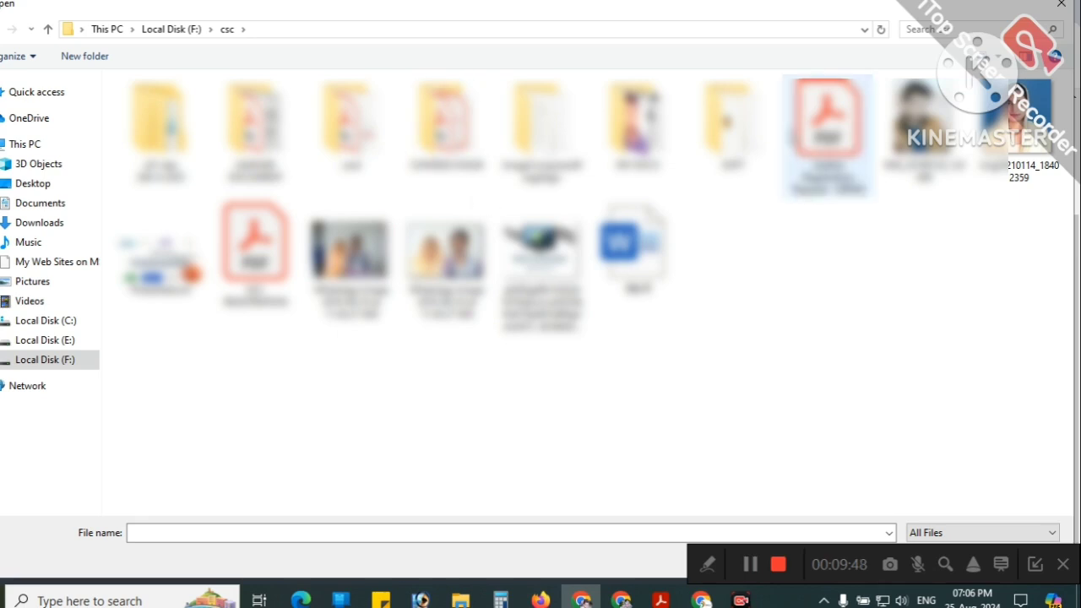
double_click(636, 122)
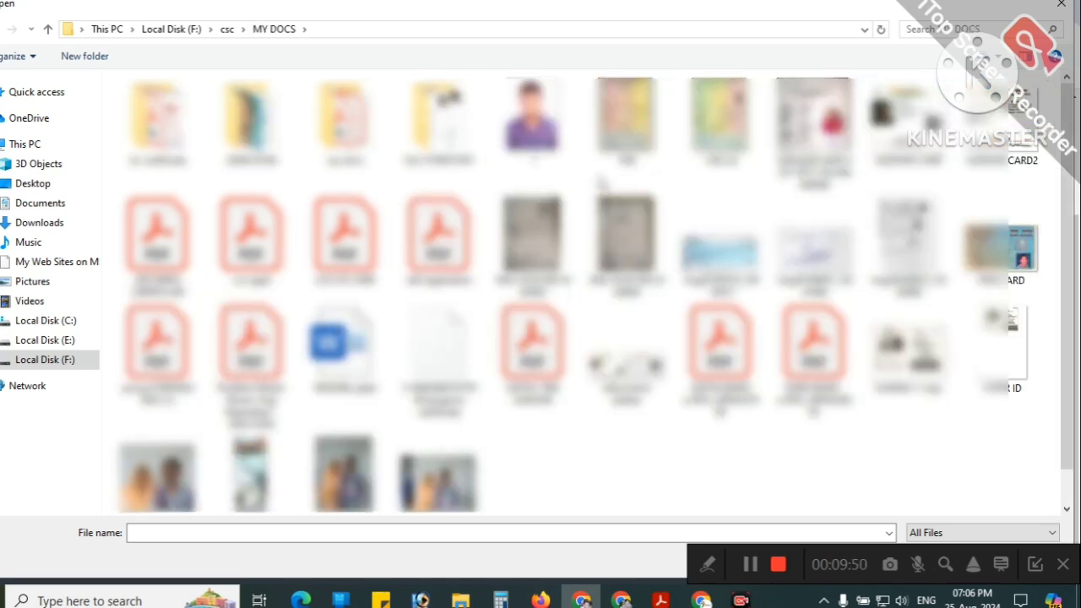
double_click(343, 118)
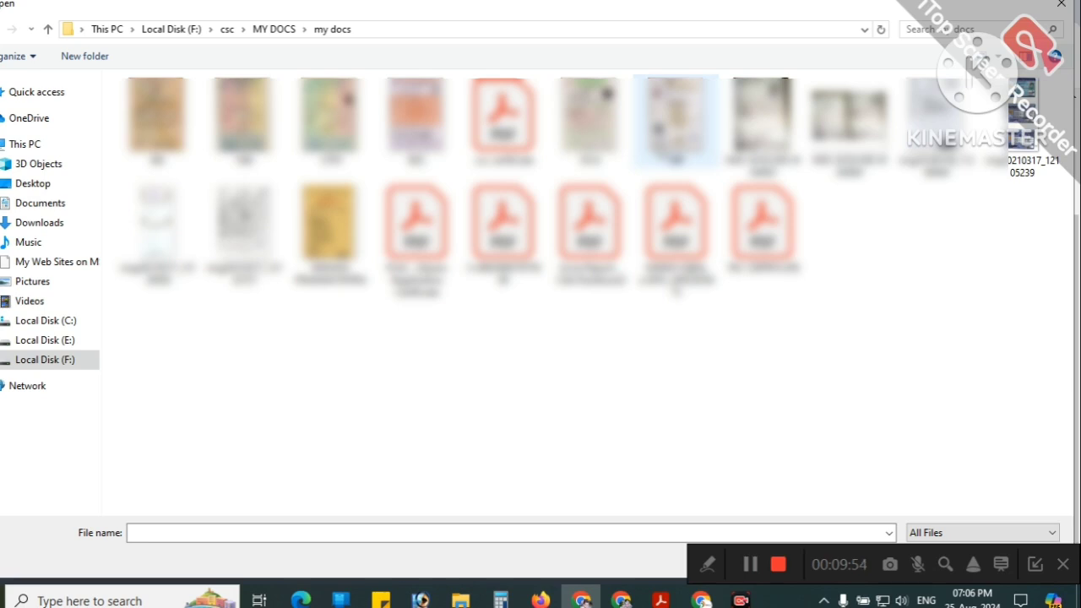
left_click(675, 118)
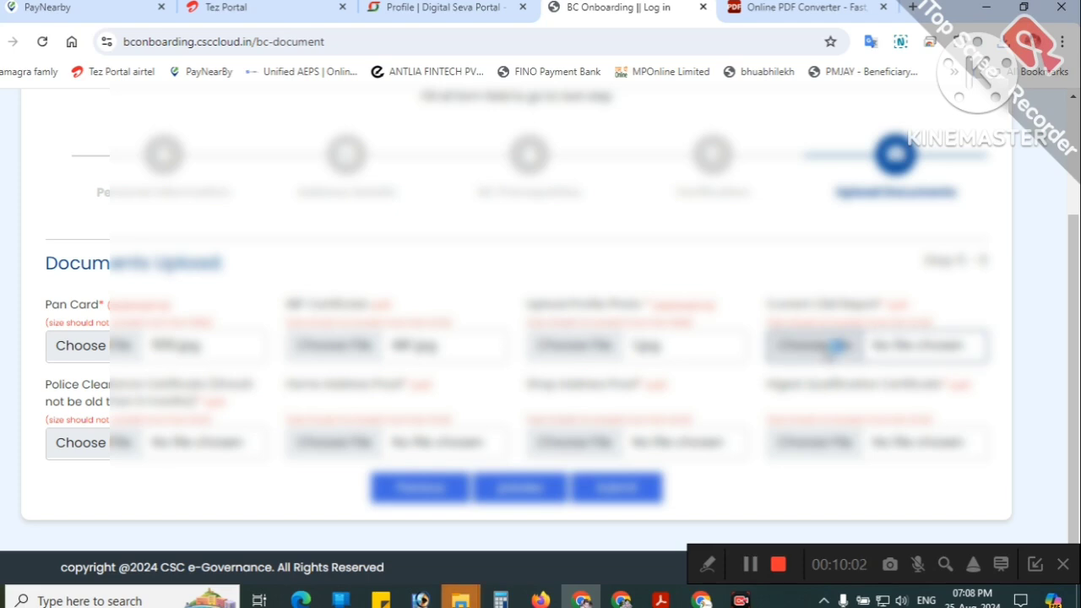
left_click(815, 345)
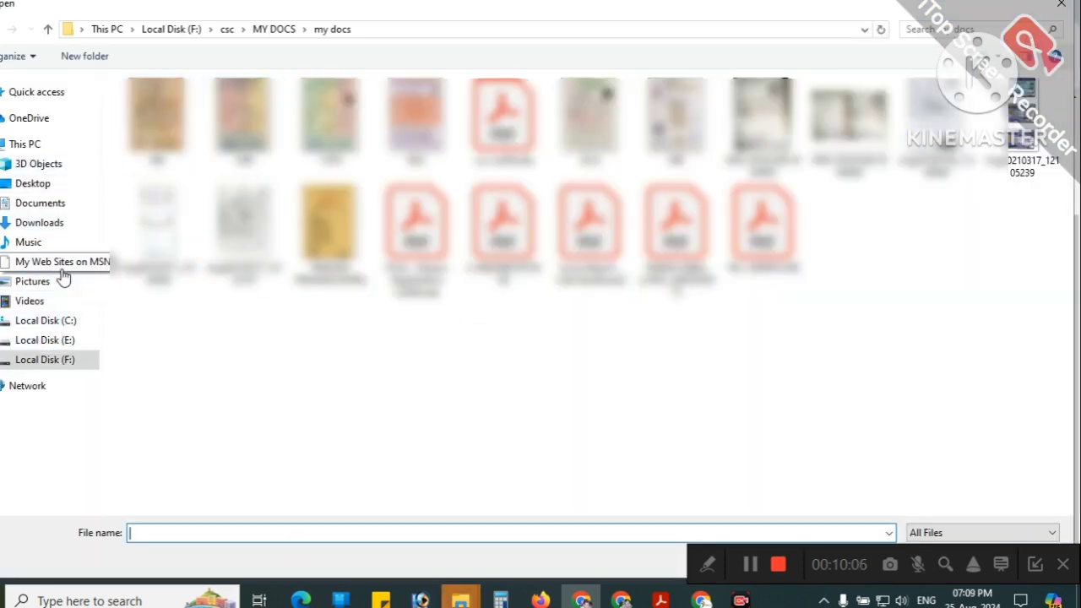
left_click(39, 202)
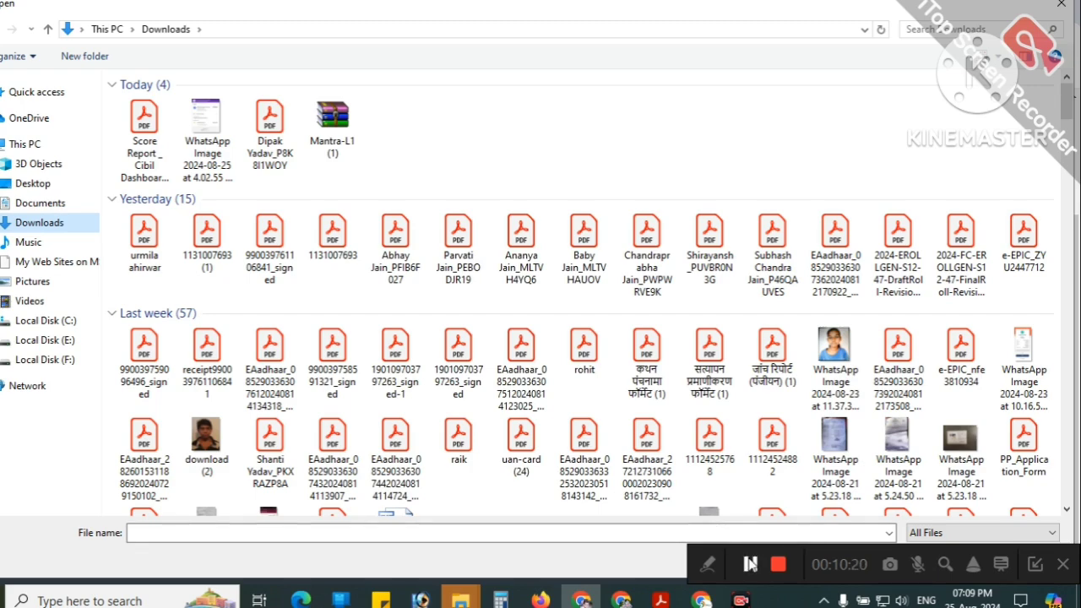
left_click(621, 599)
left_click(581, 599)
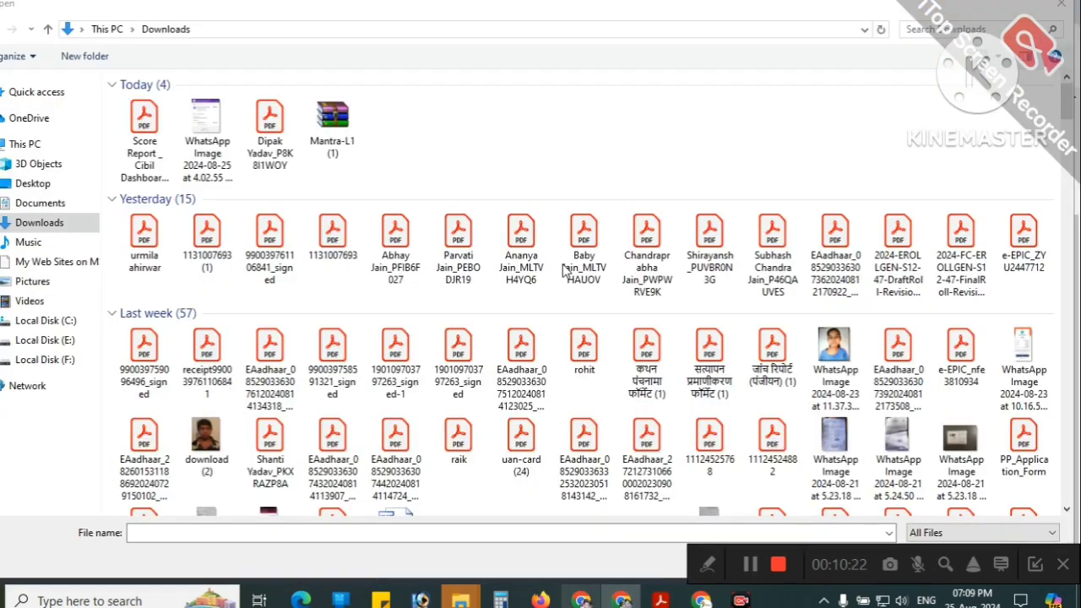
left_click(1061, 9)
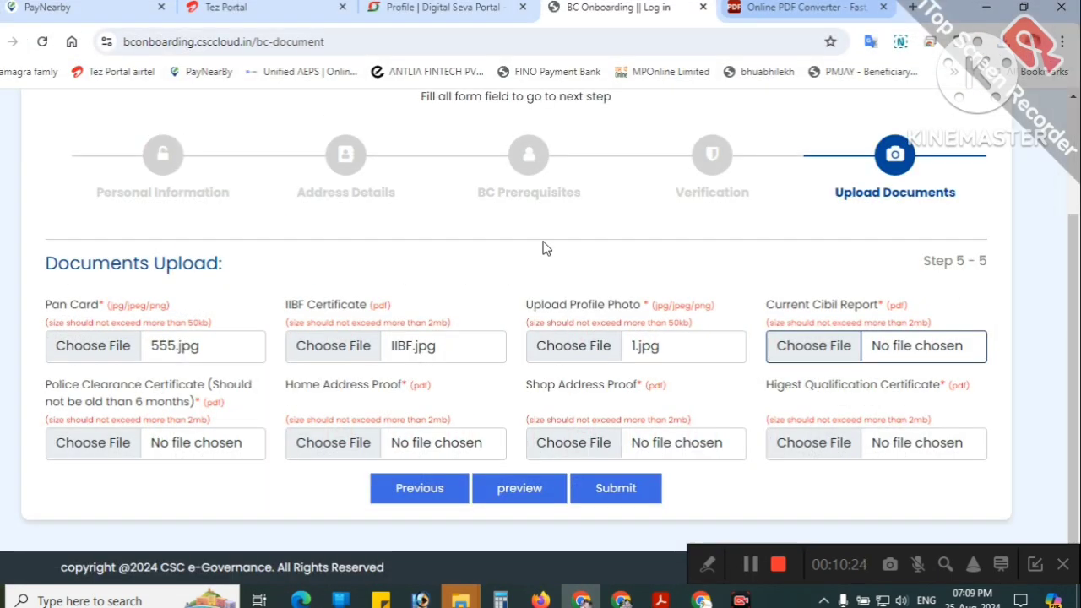
key("ctrl+Tab")
Step: Start a new Online2PDF conversion of the Cibil score report
scroll(405, 224, "up", 1)
scroll(408, 234, "down", 1)
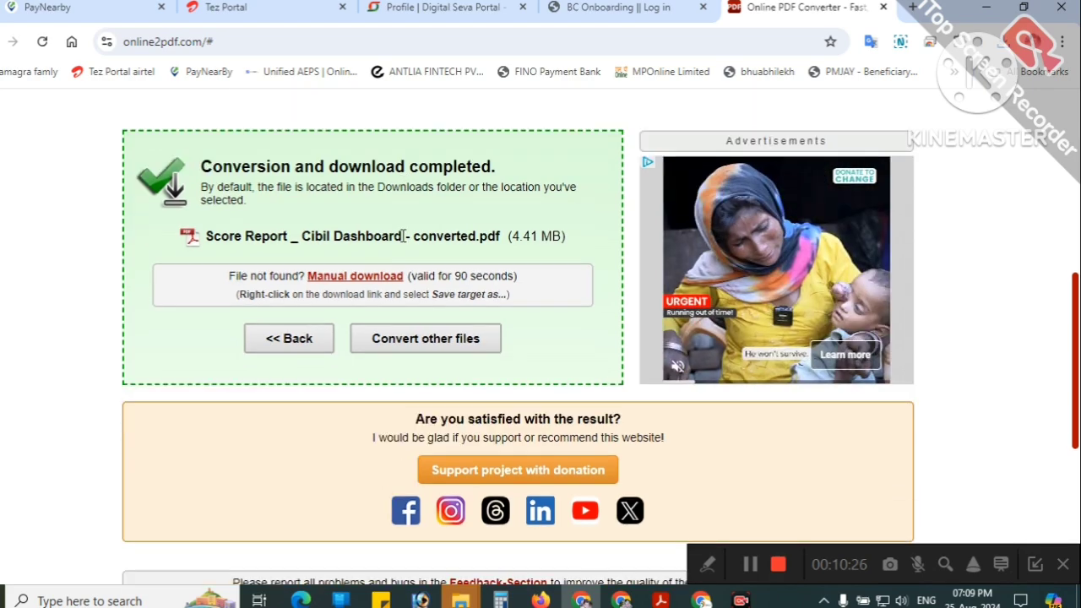
scroll(338, 224, "up", 4)
scroll(279, 209, "up", 2)
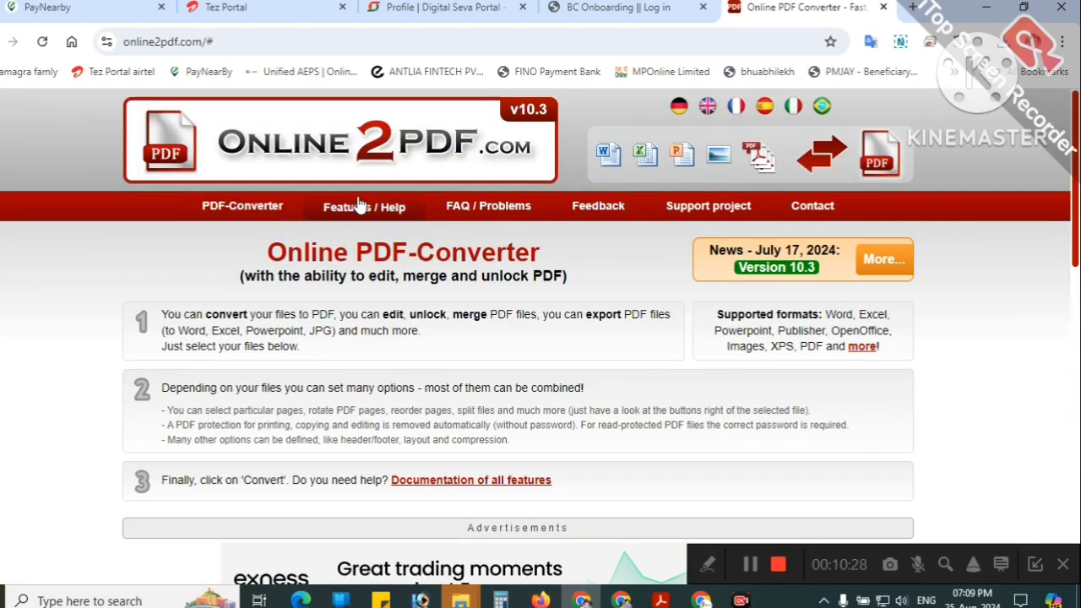
scroll(434, 374, "down", 5)
left_click(418, 465)
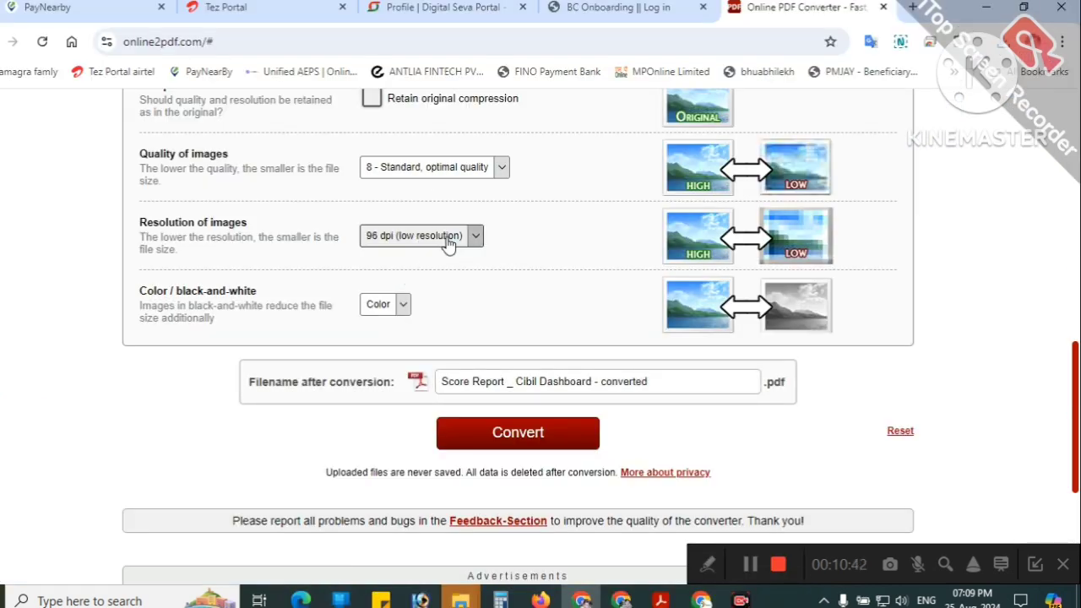
Step: Set image resolution to 72 dpi and image colour to Gray scale
left_click(454, 242)
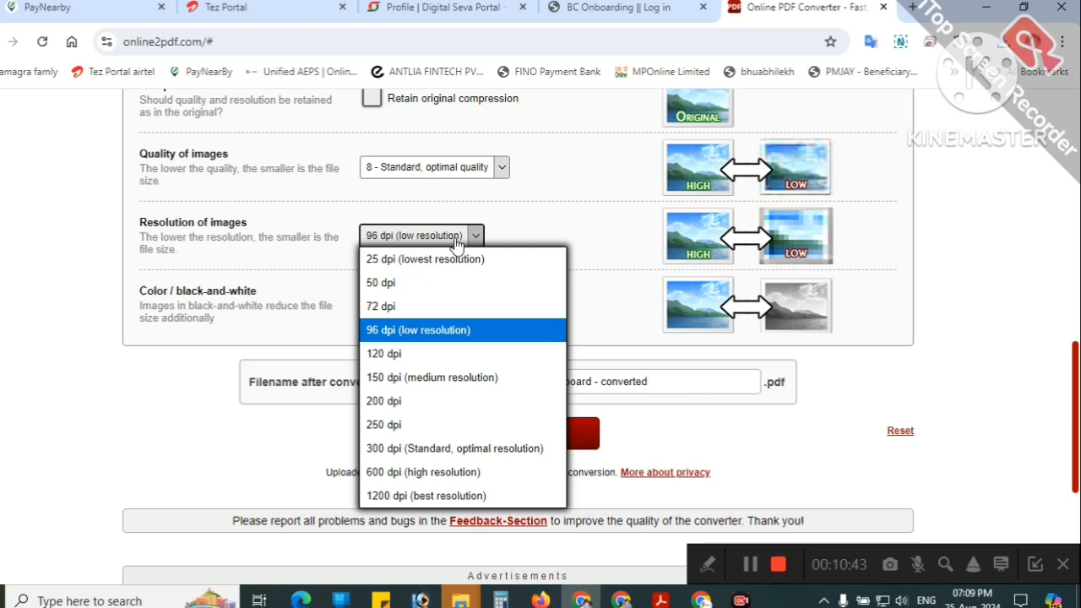
left_click(386, 306)
left_click(404, 305)
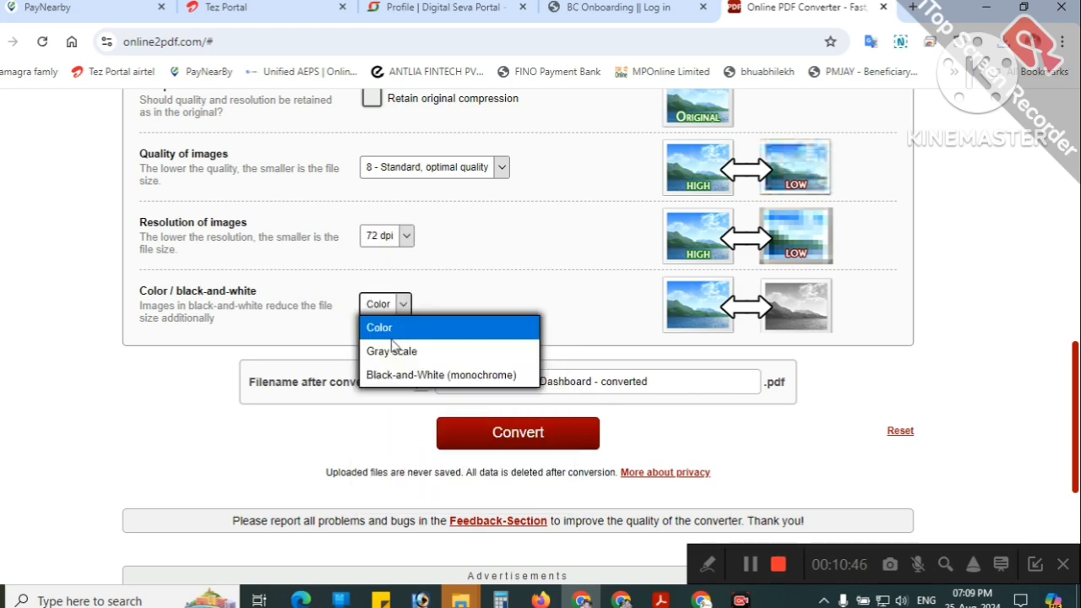
left_click(377, 352)
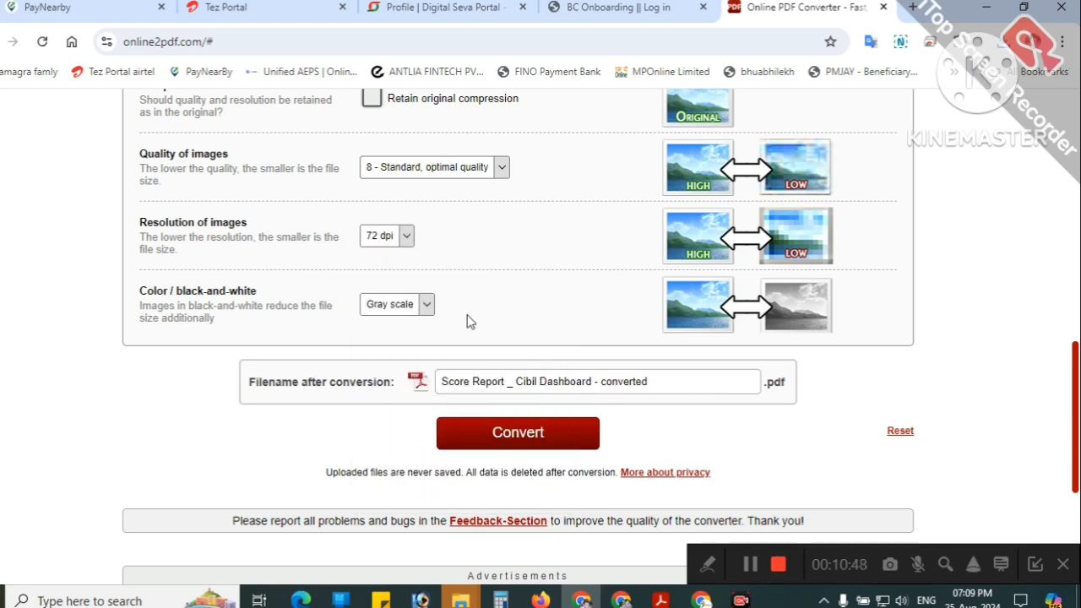
scroll(409, 245, "up", 3)
scroll(410, 250, "down", 1)
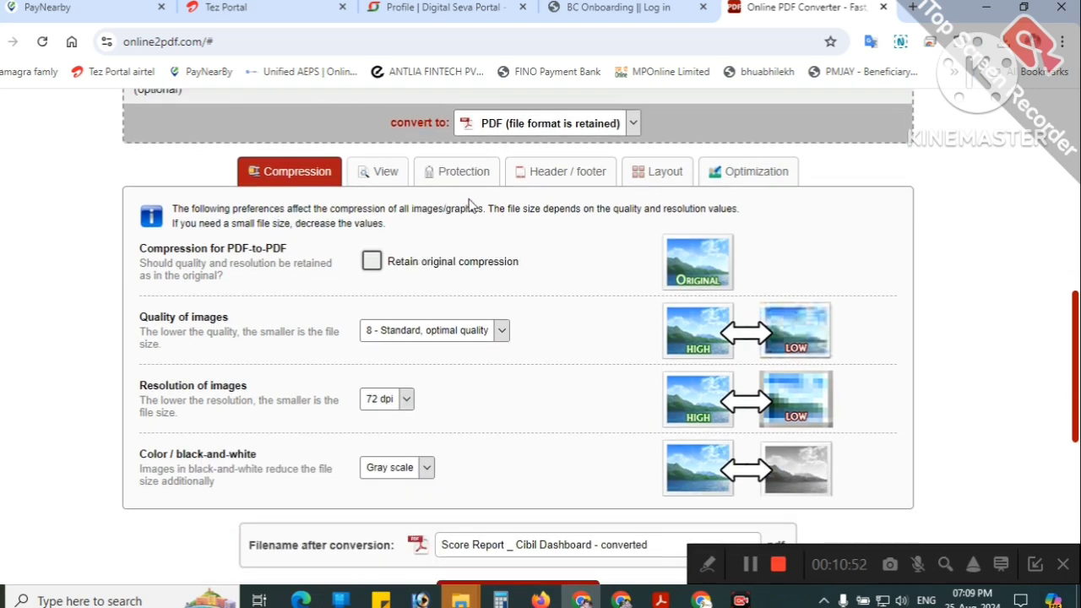
left_click(712, 177)
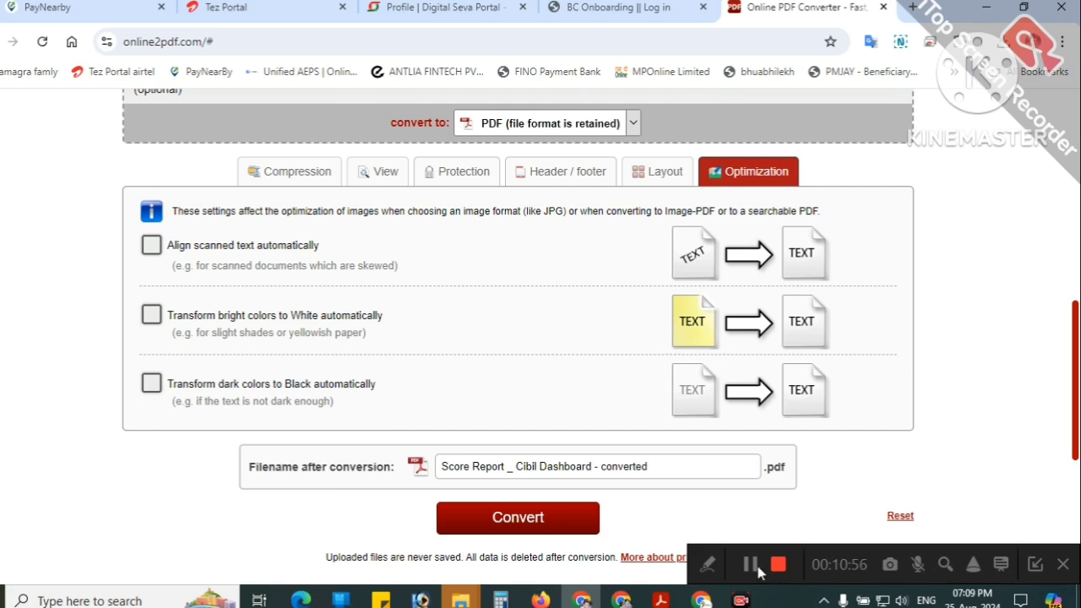
Step: Convert the Cibil report into the 4.43 MB Score Report _ Cibil Dashboard - converted.pdf
left_click(518, 516)
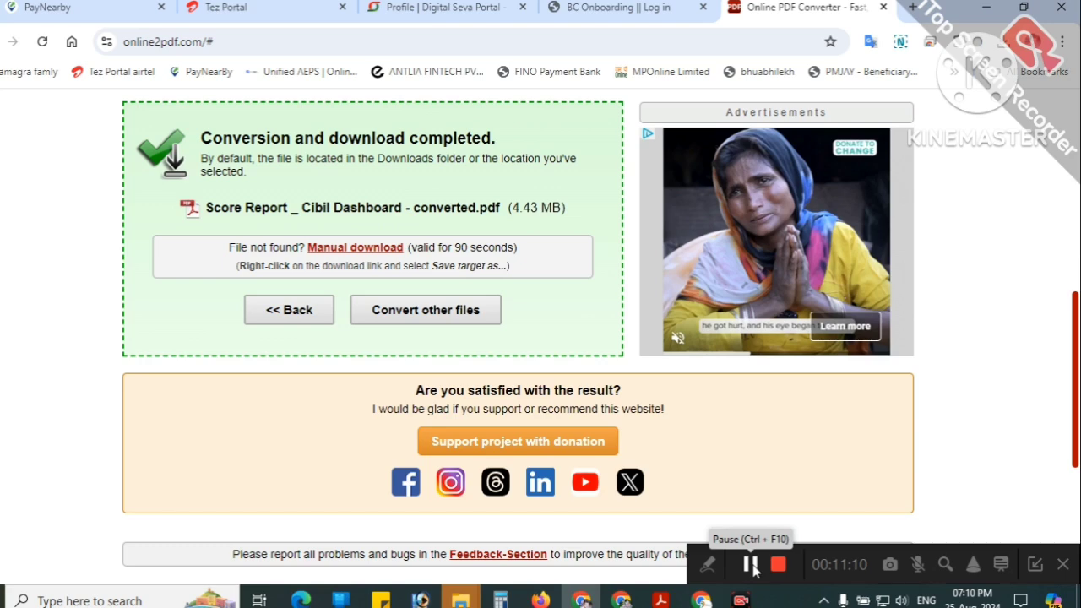
Step: Return to the BC Onboarding Portal to complete the remaining document uploads
left_click(750, 564)
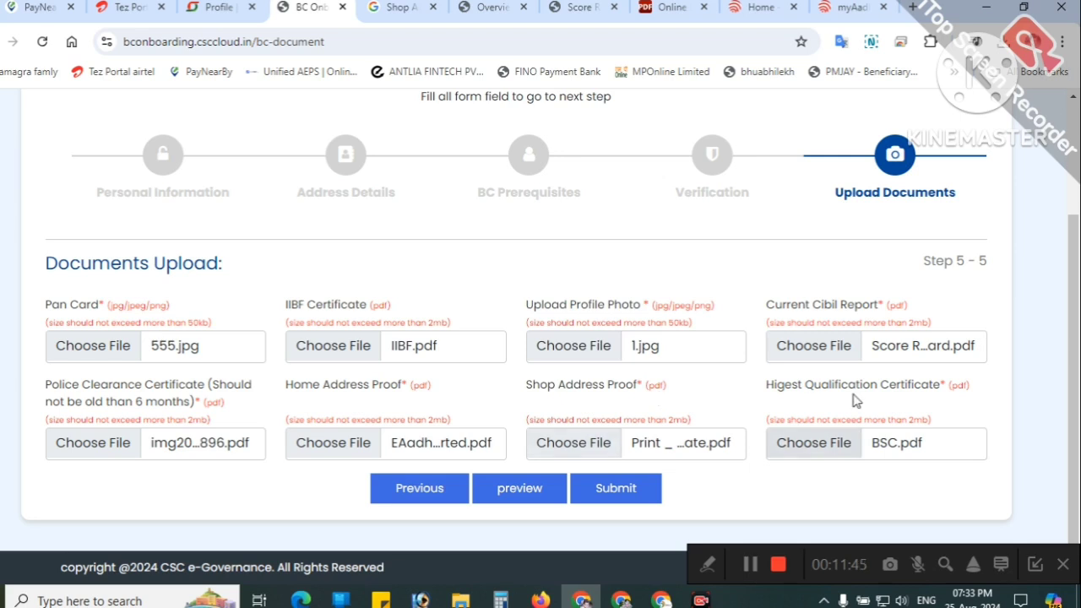
left_click(547, 481)
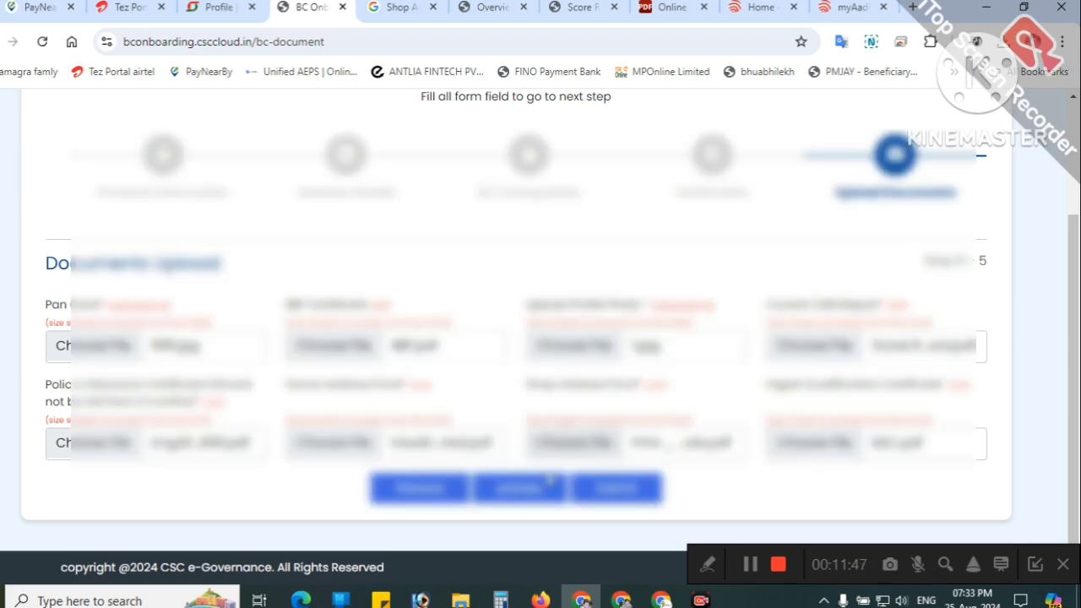
left_click(548, 486)
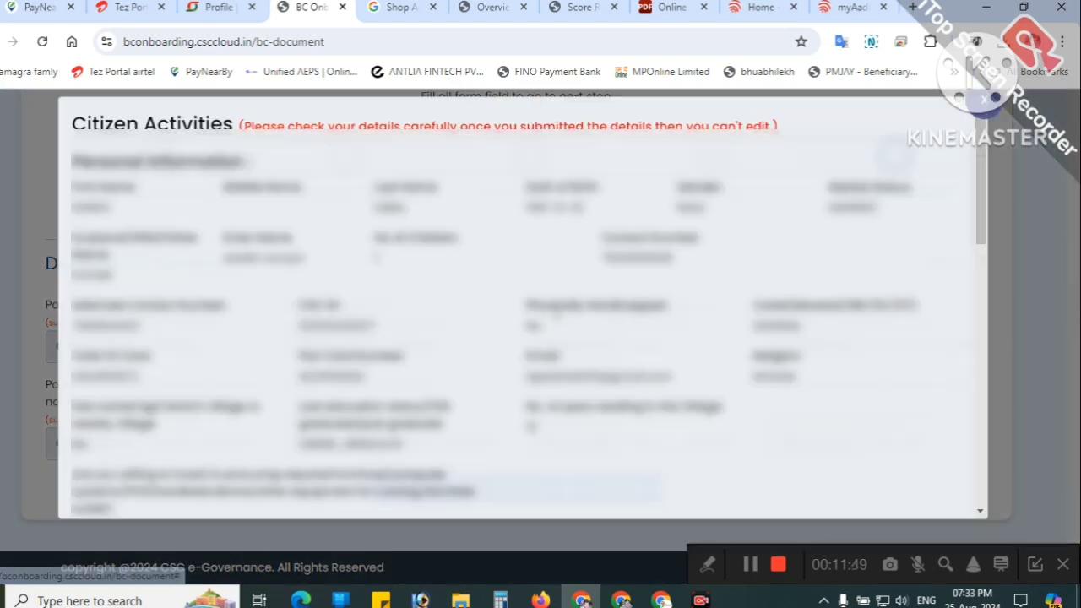
scroll(415, 271, "down", 10)
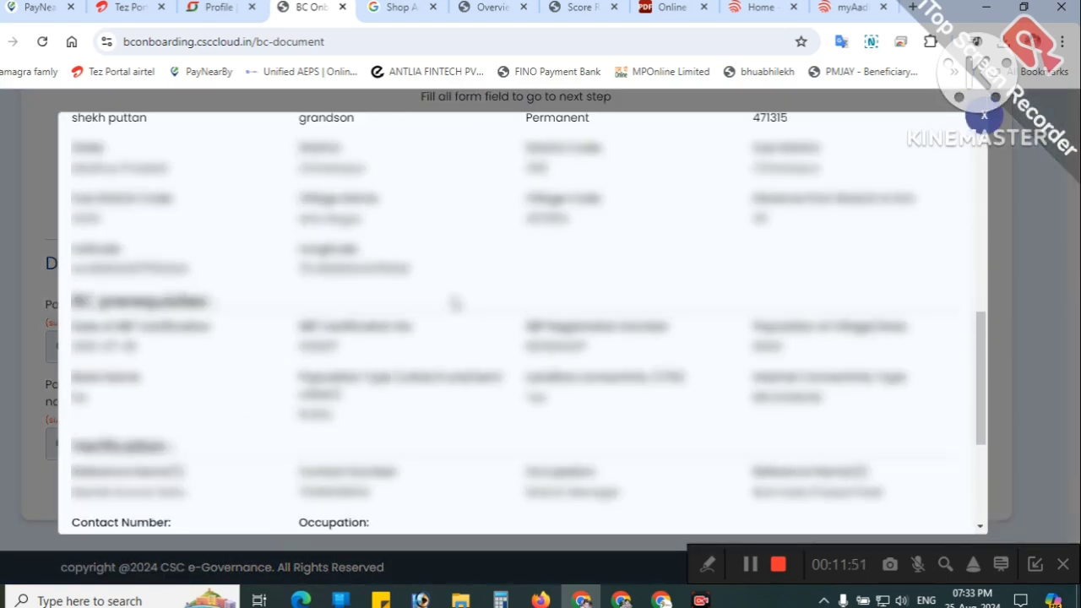
scroll(456, 308, "down", 3)
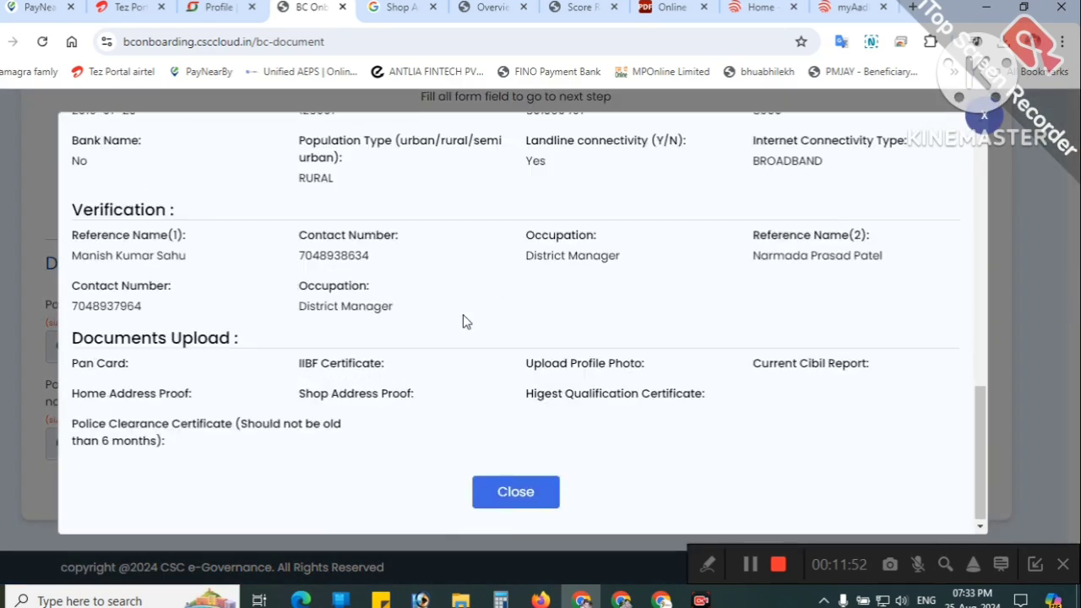
left_click(515, 492)
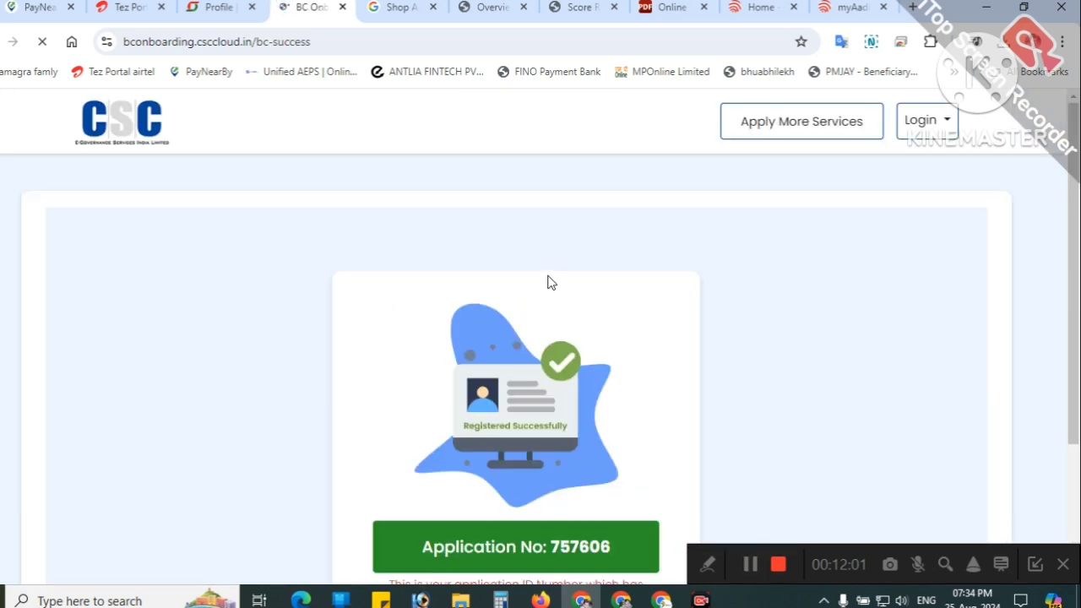
Step: Select the assigned application number on the Registered Successfully page
scroll(476, 400, "down", 2)
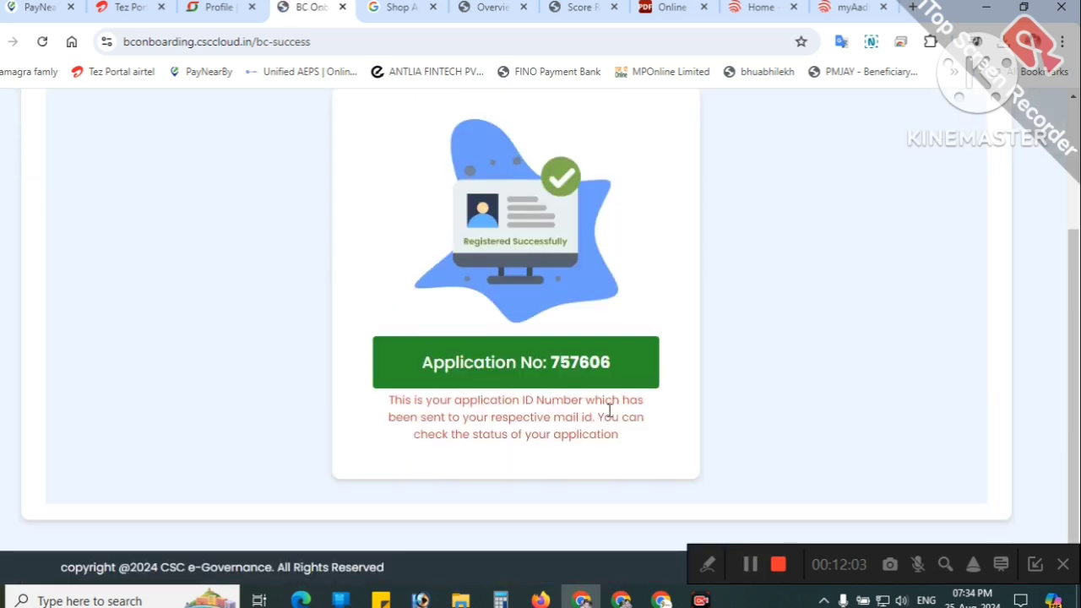
scroll(613, 414, "up", 1)
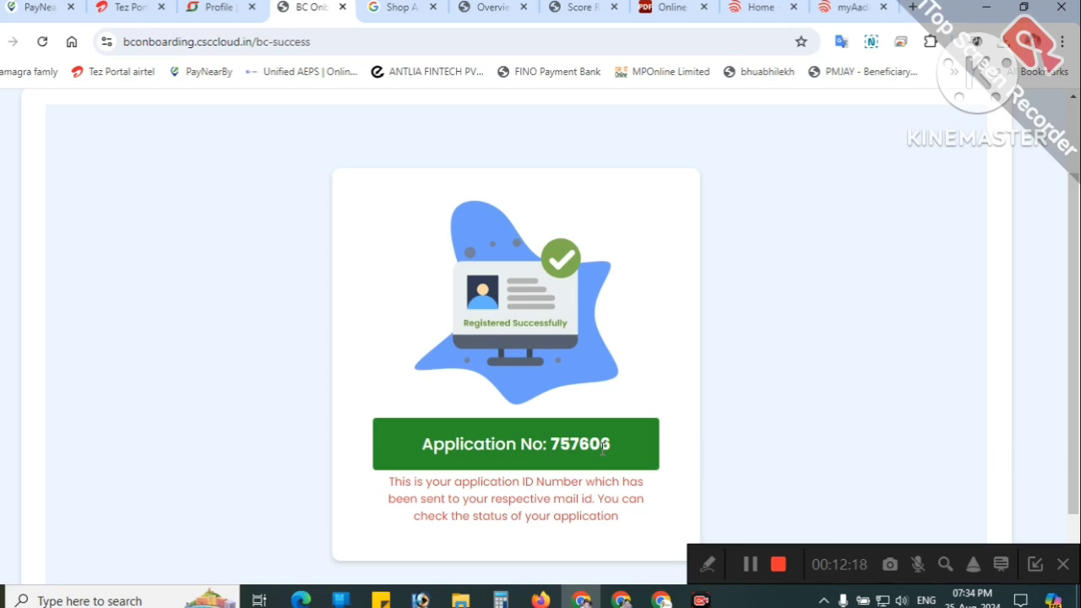
left_click_drag(552, 444, 621, 449)
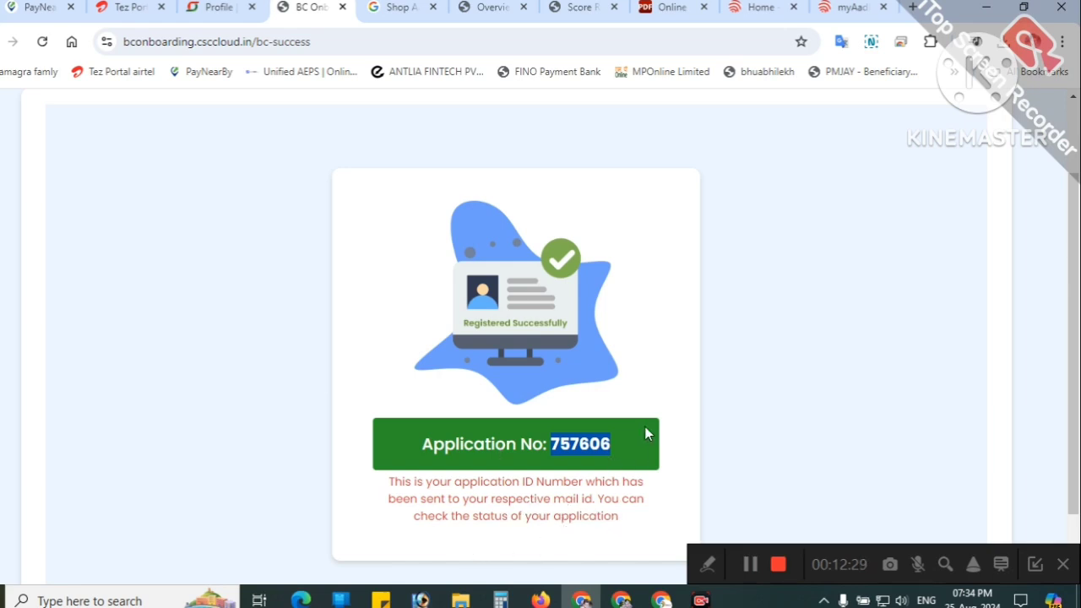
scroll(582, 405, "down", 2)
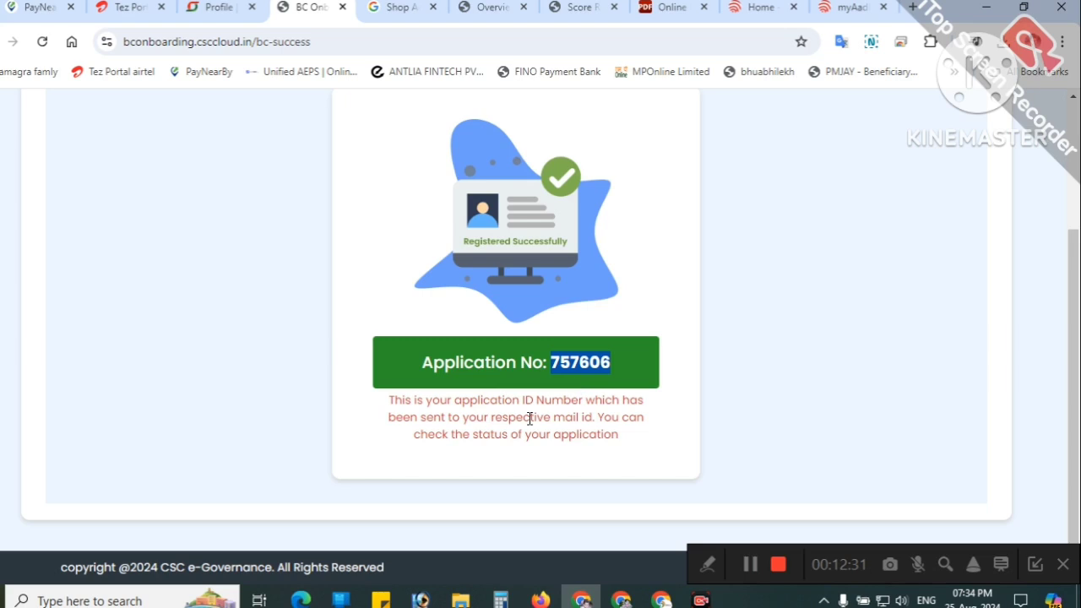
scroll(619, 398, "up", 2)
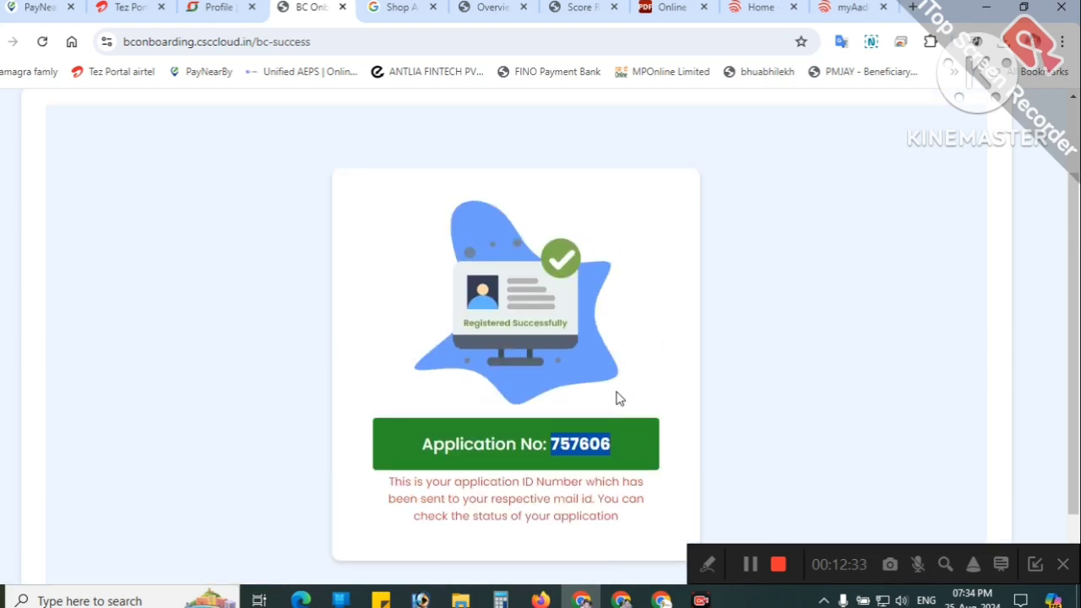